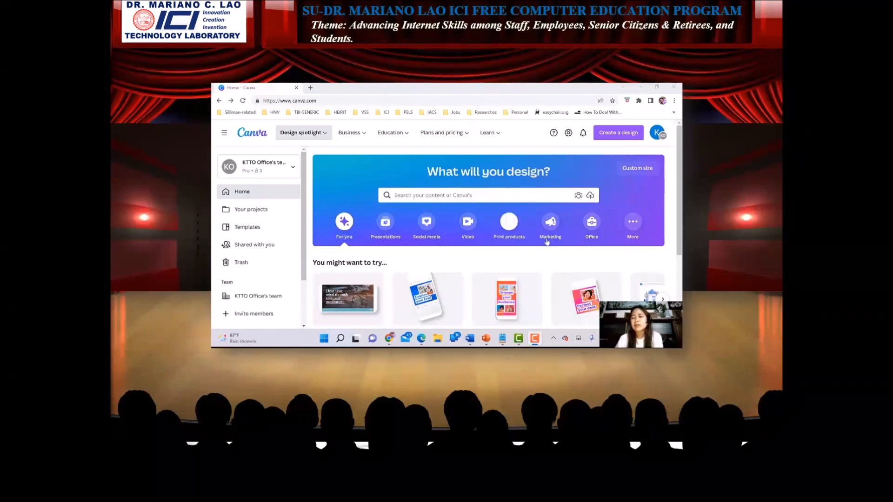
Show the More design category on the home page and look over its Try something new design types
click(633, 225)
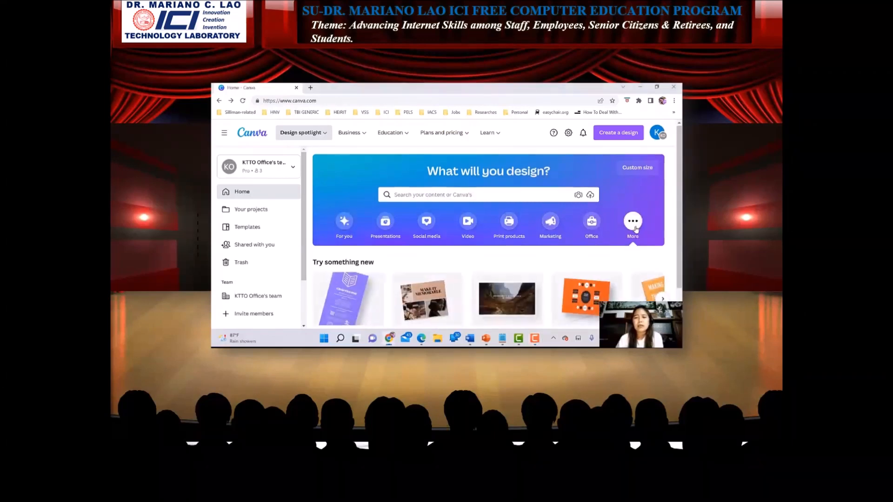
scroll(635, 228, down, 1)
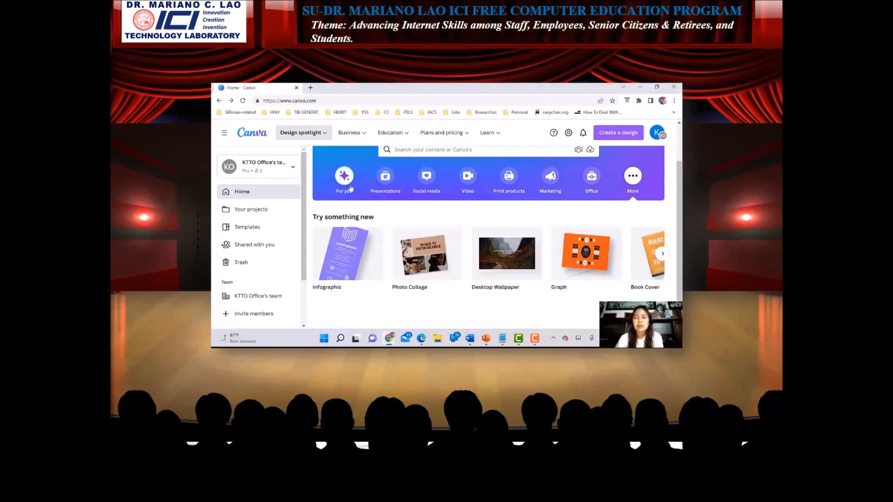
scroll(473, 260, up, 1)
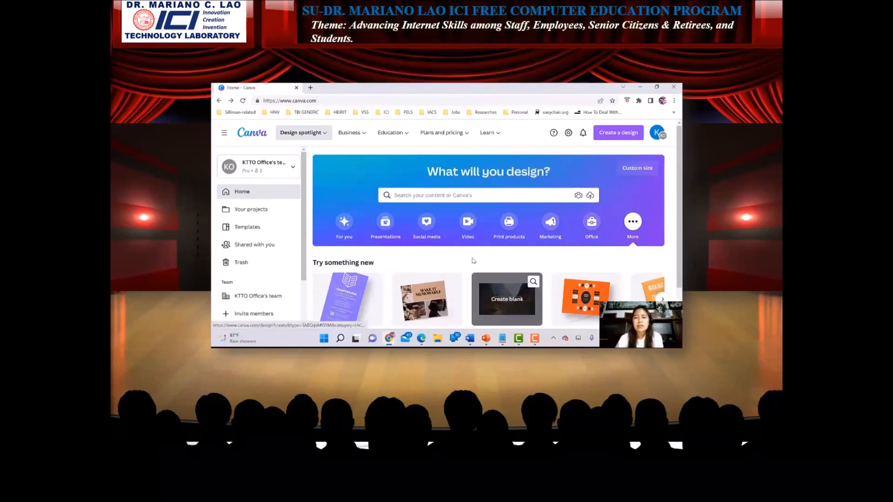
Return to the For you category and look over its suggested design types, such as Video and Facebook Post
click(345, 225)
scroll(367, 237, down, 1)
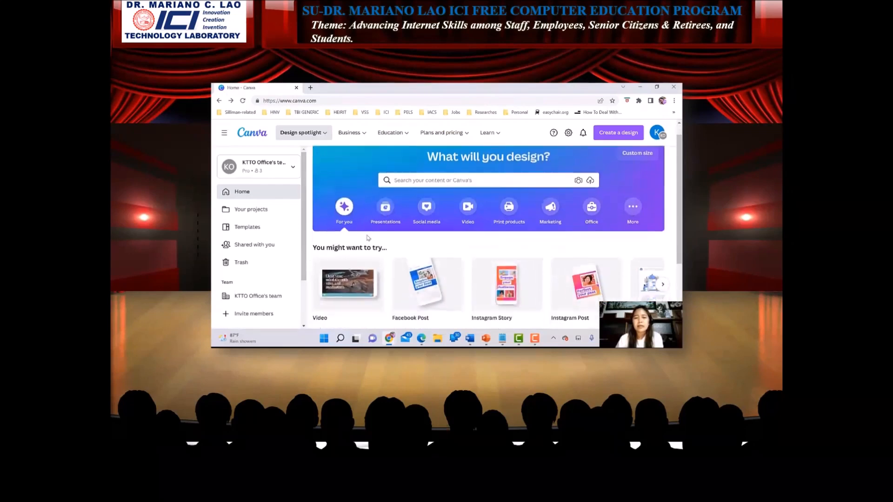
scroll(367, 237, down, 3)
scroll(353, 237, up, 2)
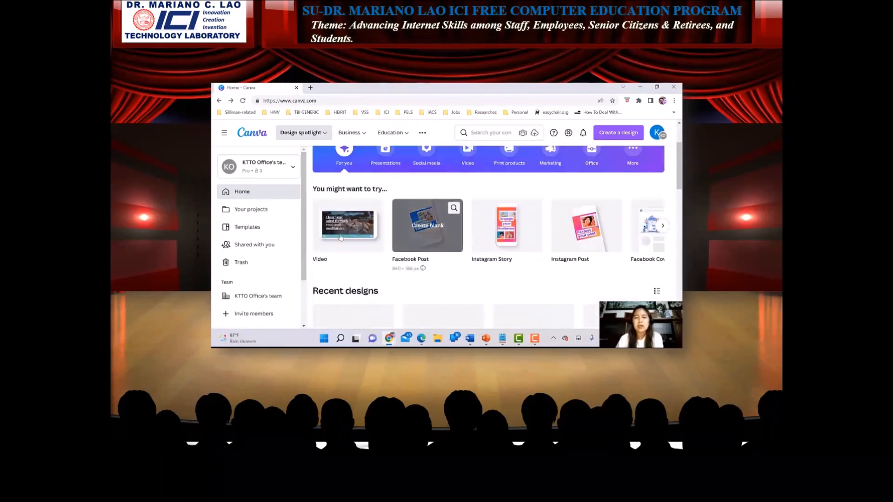
scroll(368, 260, down, 3)
scroll(364, 228, up, 3)
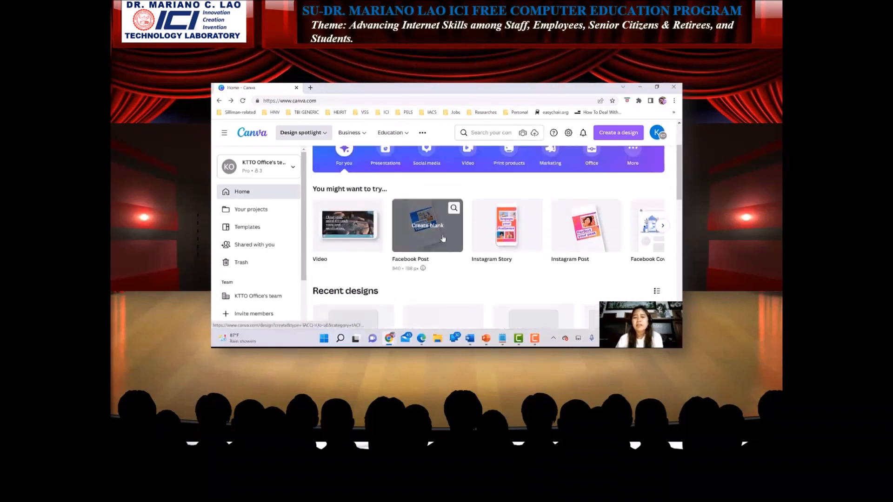
Browse the row of suggested For you design types through to its end at Storyboard
click(663, 227)
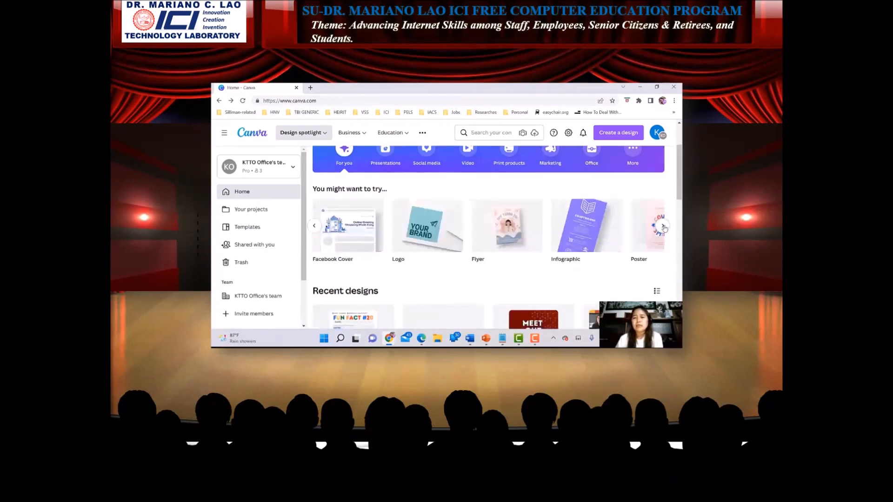
click(663, 227)
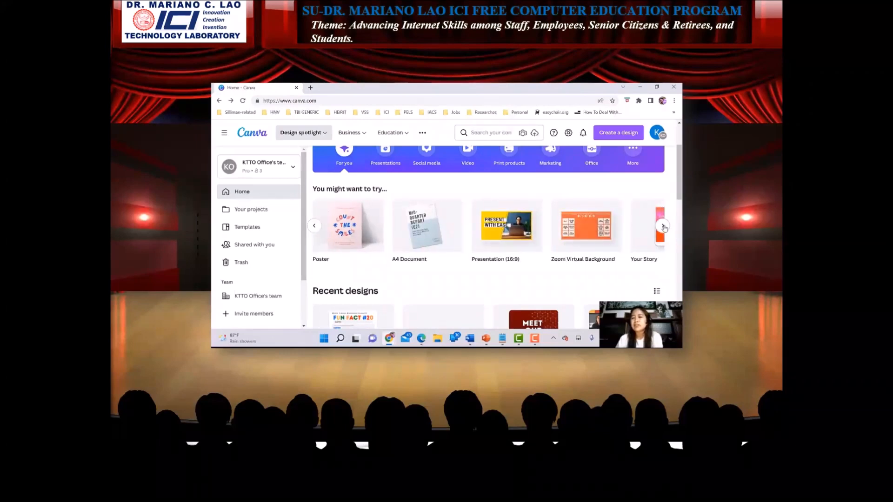
click(663, 227)
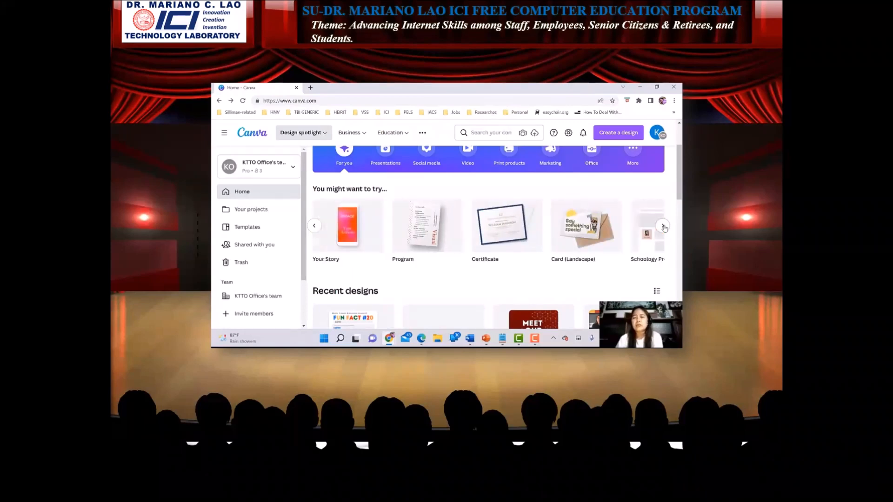
click(663, 226)
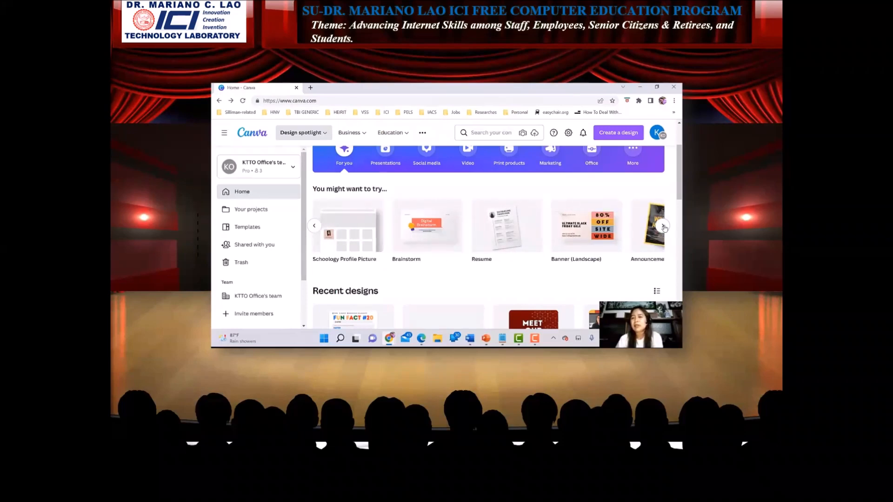
click(663, 226)
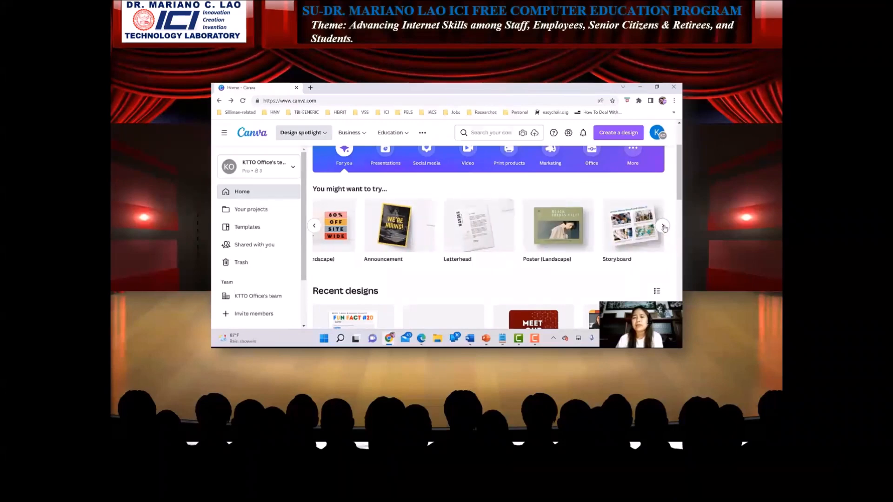
click(663, 227)
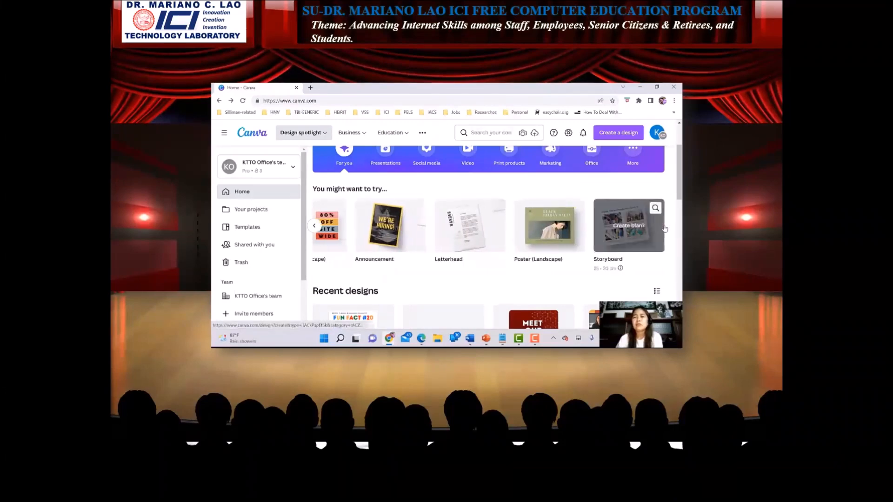
Look through the recent designs on the home page and return to the design search banner
scroll(400, 232, down, 1)
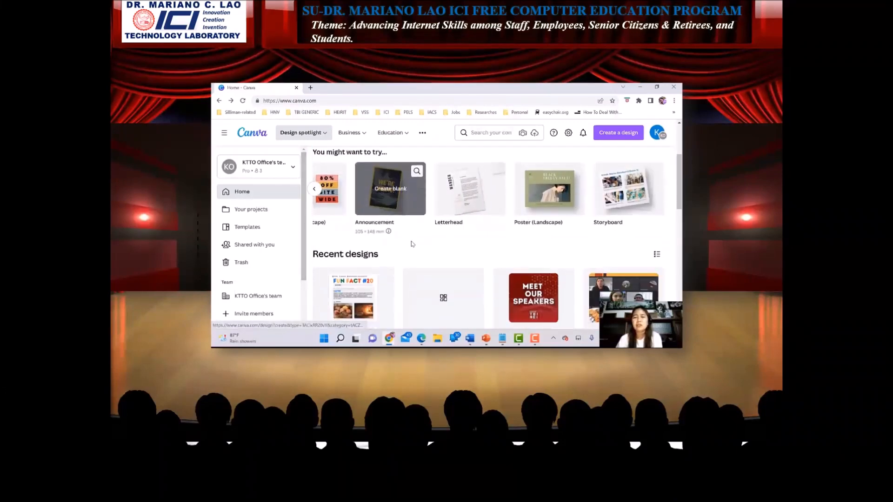
scroll(418, 244, down, 3)
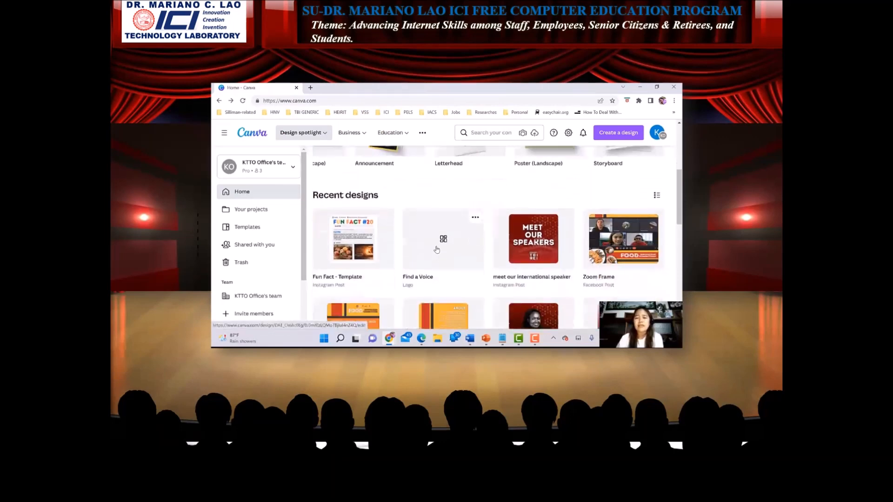
scroll(436, 250, down, 8)
scroll(437, 250, up, 10)
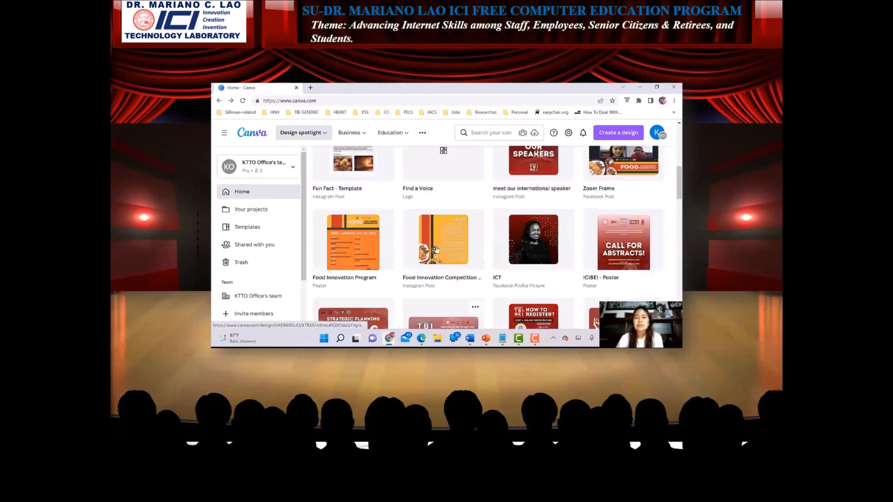
scroll(436, 250, up, 1)
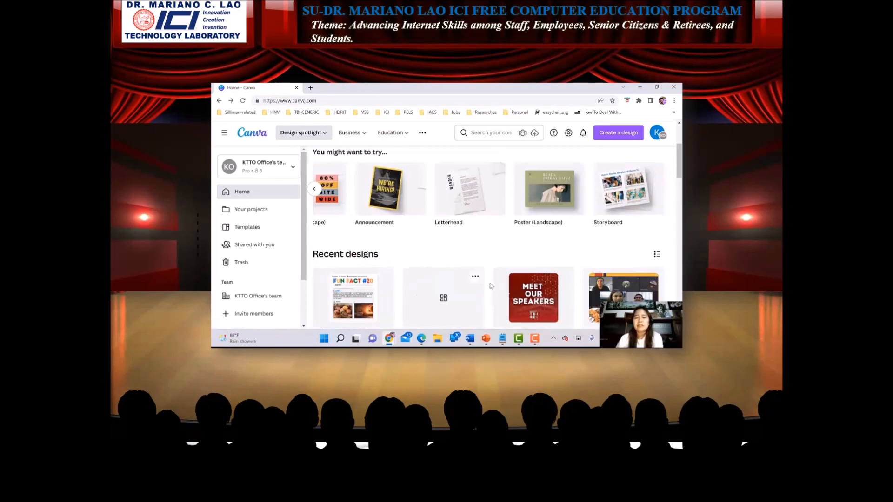
scroll(491, 282, down, 5)
scroll(491, 281, up, 10)
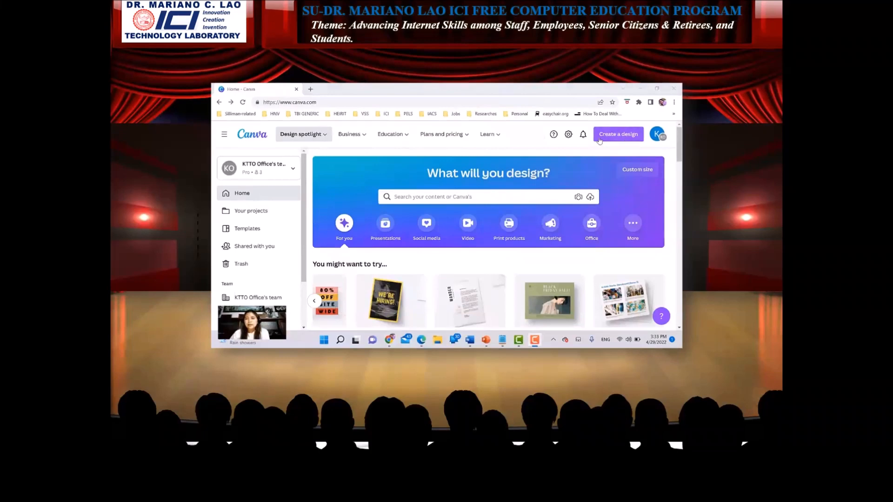
Review the suggested design types offered for creating a new design, down to Storyboard, and close the list without choosing one
click(617, 135)
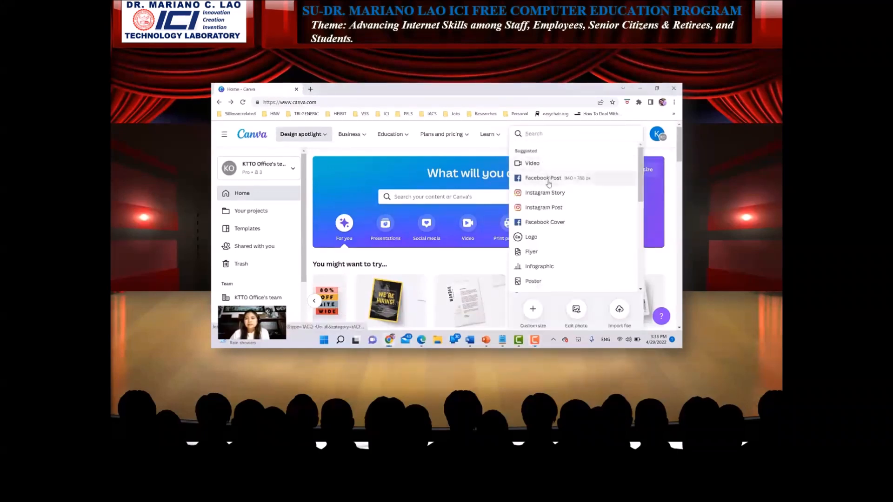
scroll(558, 222, down, 3)
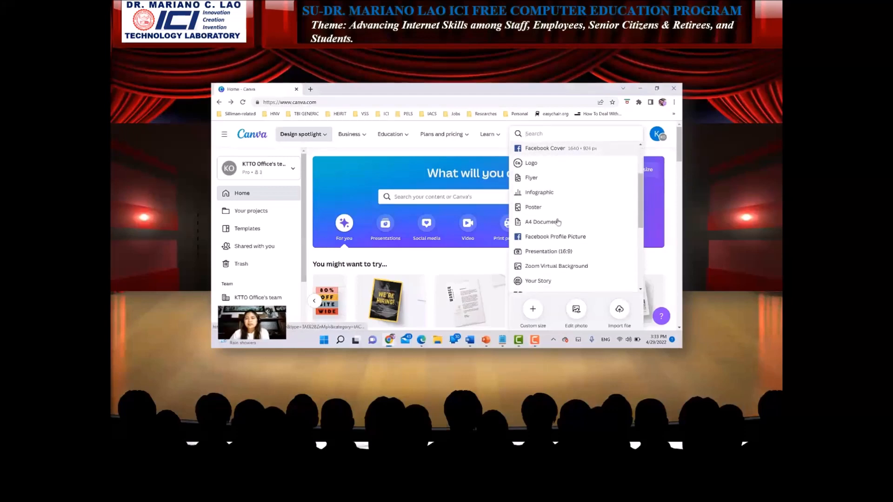
scroll(553, 216, down, 3)
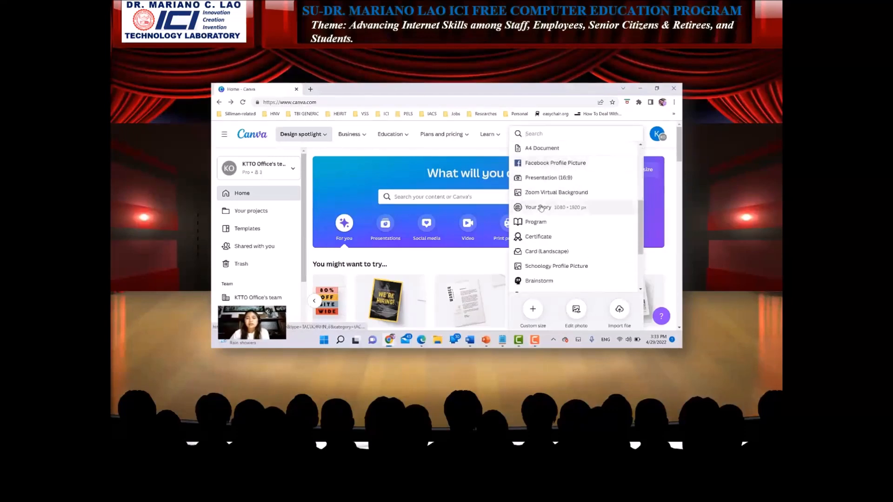
scroll(540, 208, down, 3)
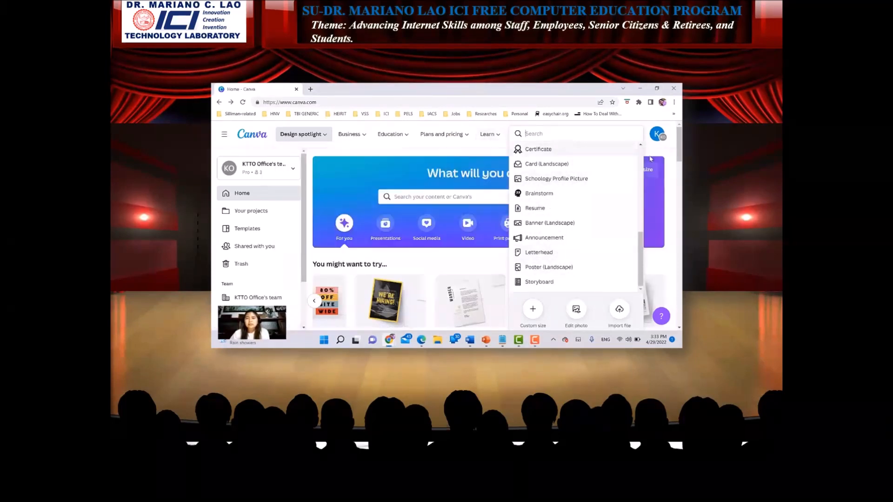
click(650, 152)
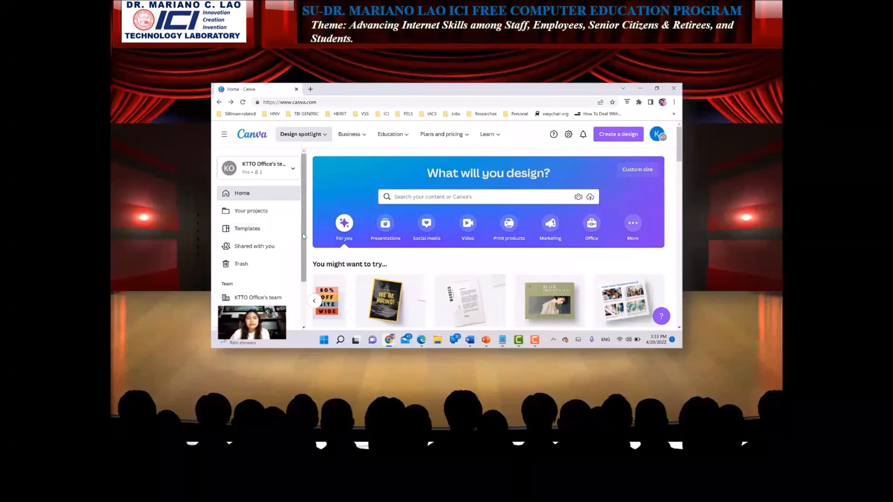
Open the Your projects page to view the recent designs and the folders section
scroll(260, 212, down, 1)
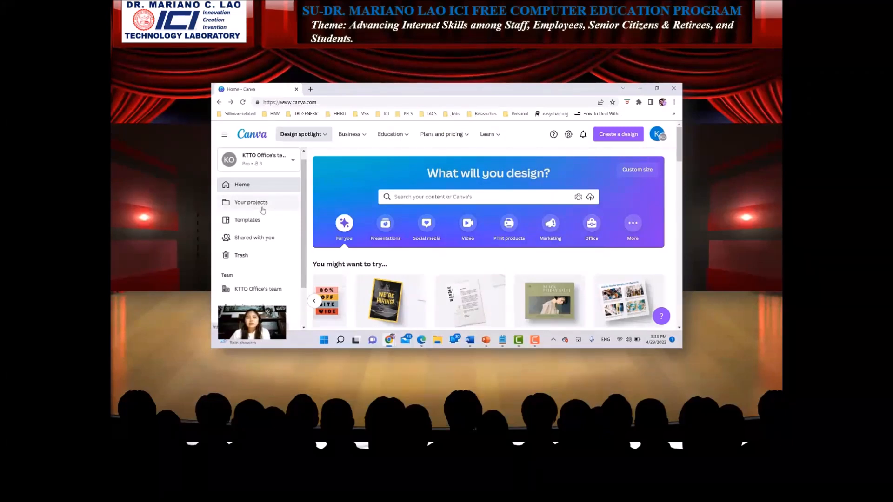
click(263, 209)
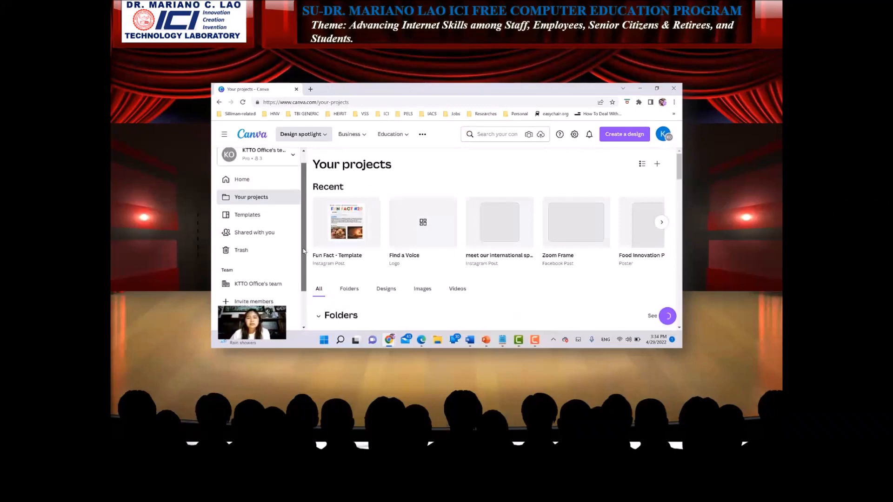
scroll(304, 251, down, 1)
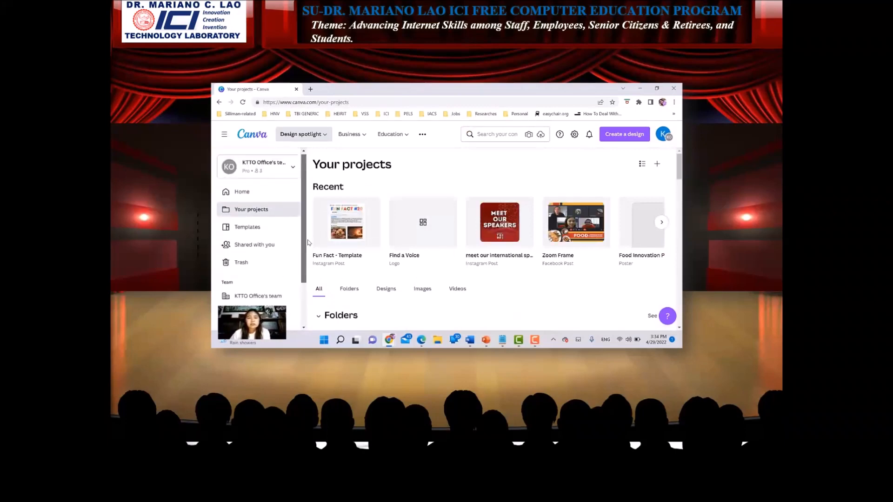
Open the Templates page and look through its recommended, You May Like and Inspired By Your Last Design templates
click(248, 232)
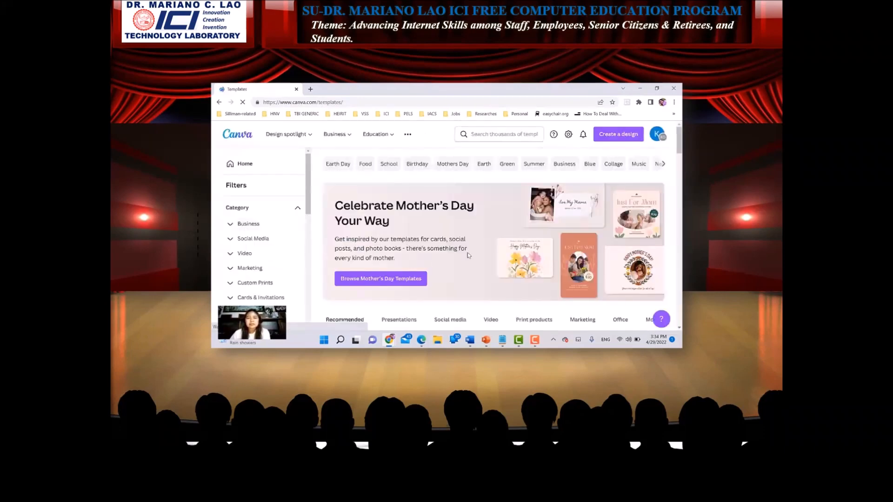
scroll(468, 255, down, 1)
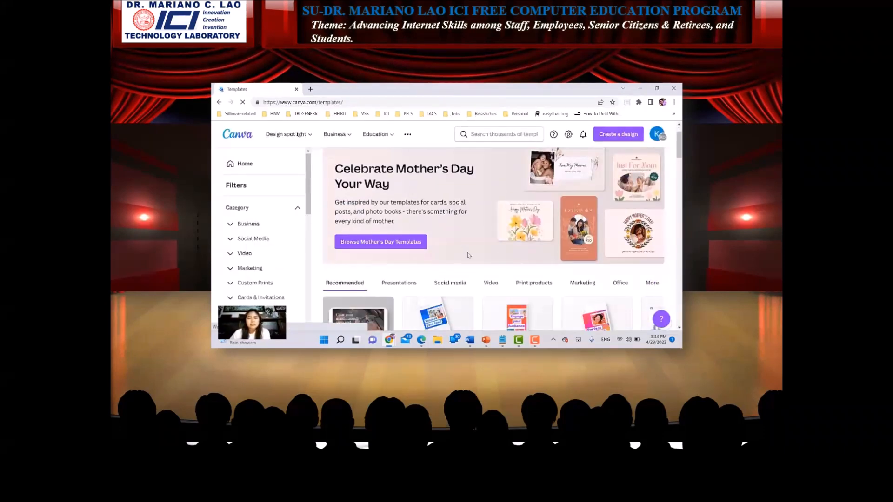
scroll(468, 255, down, 3)
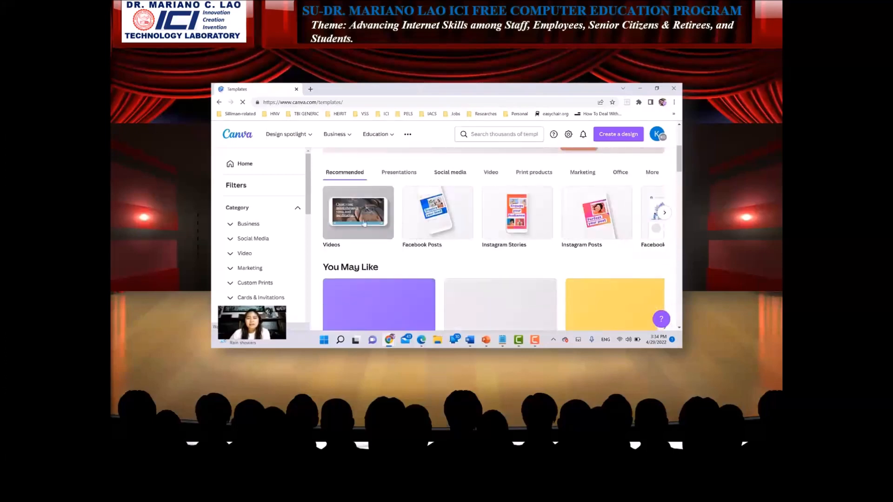
scroll(460, 292, down, 1)
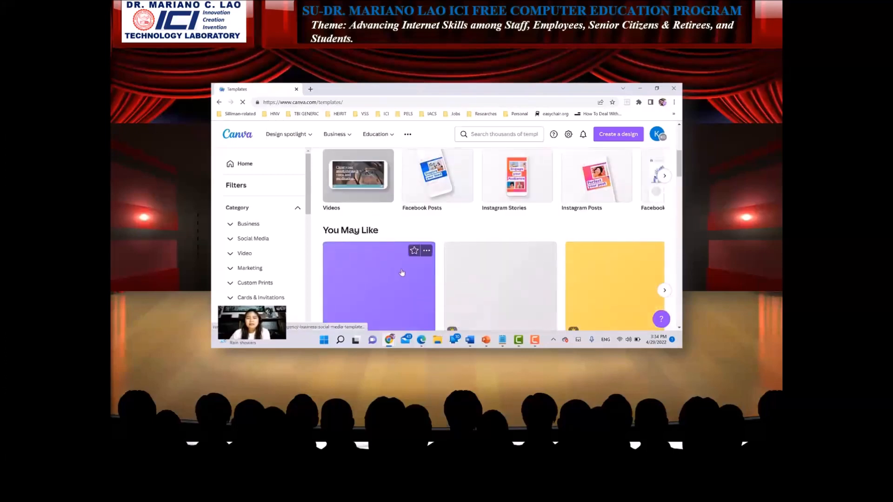
scroll(402, 272, down, 3)
scroll(402, 273, down, 2)
scroll(402, 273, up, 5)
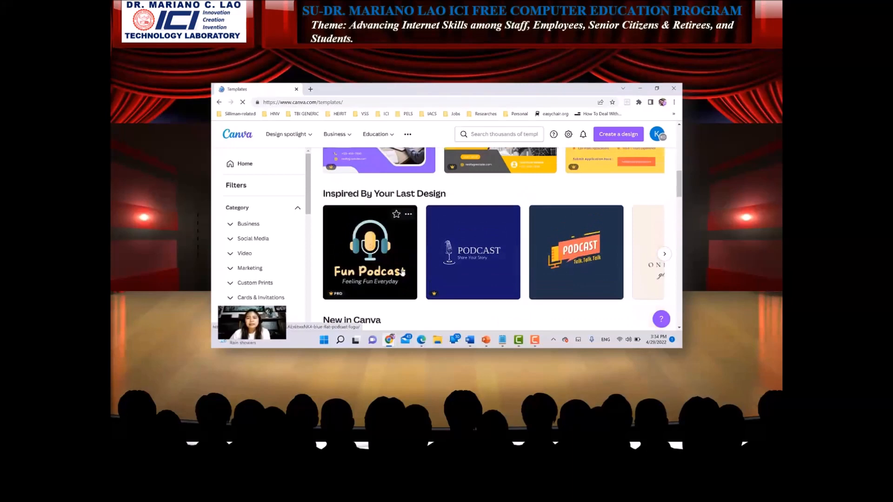
scroll(402, 272, up, 2)
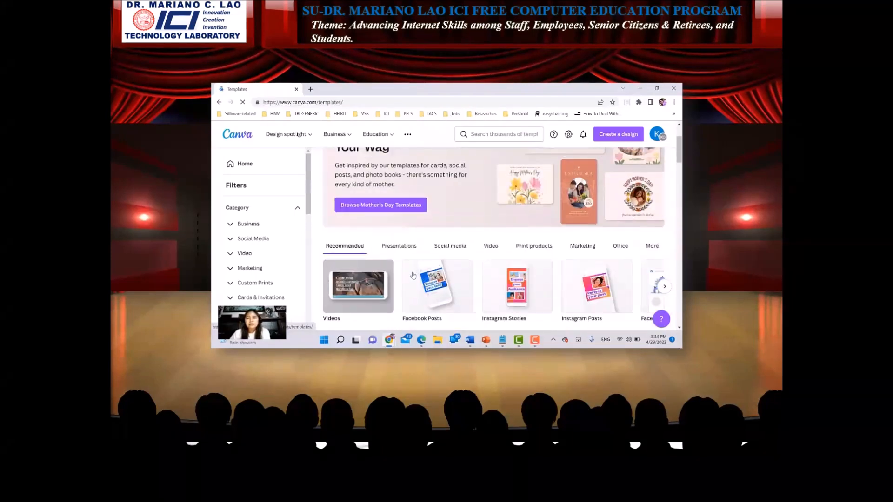
View the Presentations template types on the Templates page, followed by the Social media template types
click(399, 248)
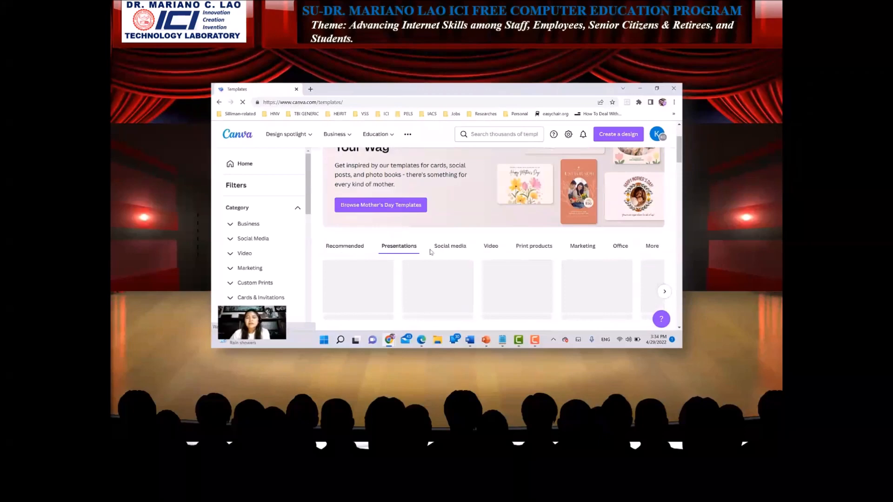
scroll(430, 252, down, 1)
scroll(431, 252, down, 2)
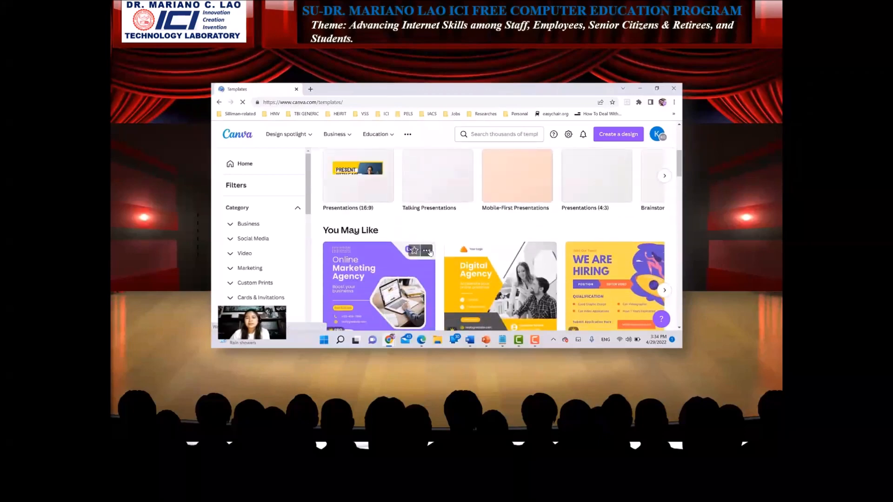
scroll(430, 252, up, 2)
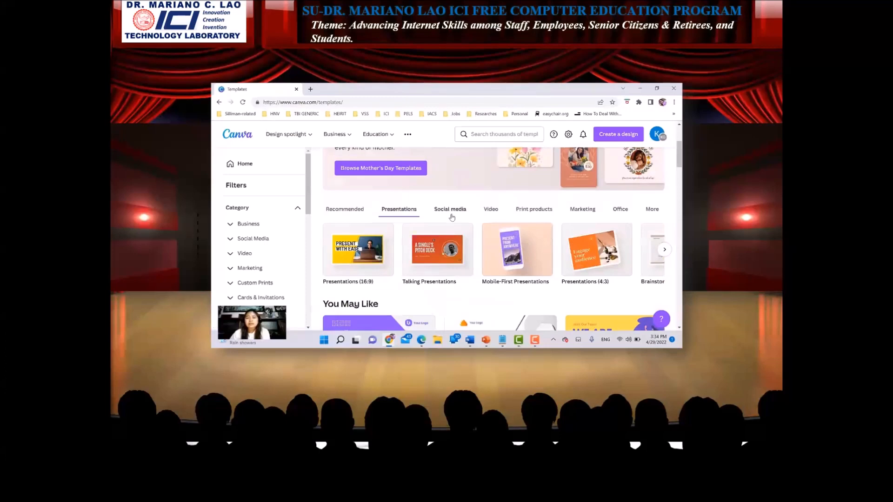
click(451, 216)
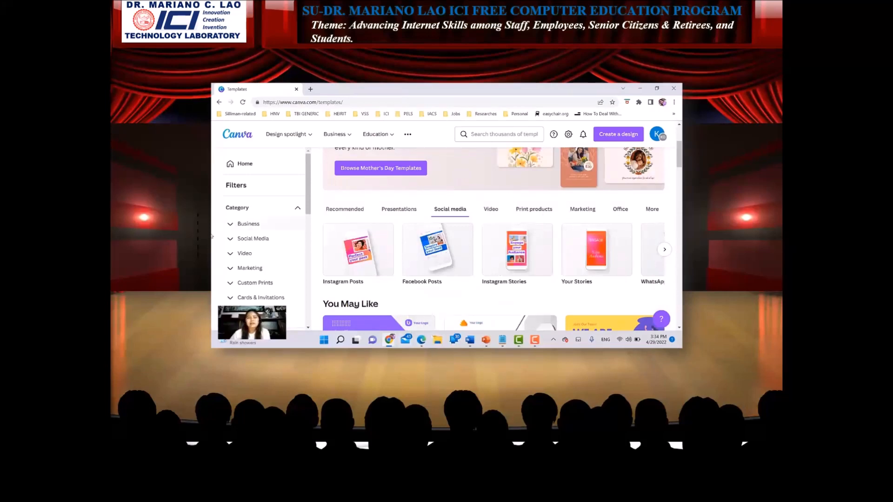
Look through the filters on the Templates page, covering the Category and Style options
scroll(302, 223, down, 2)
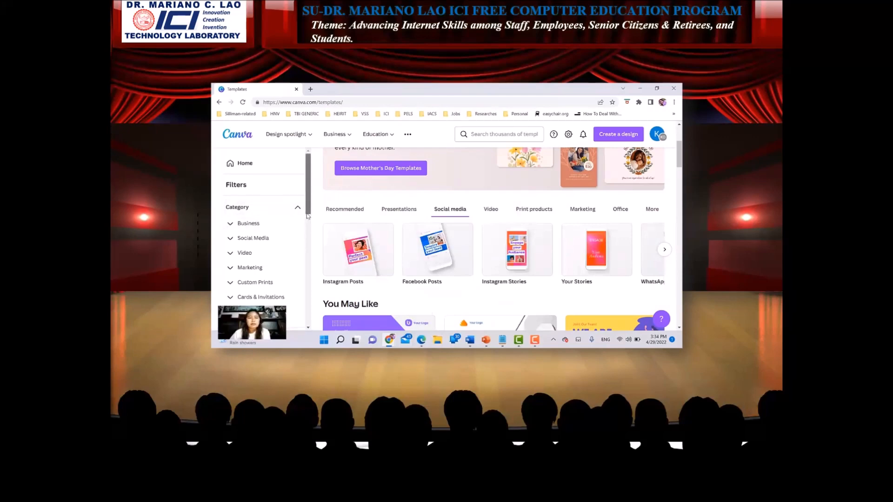
scroll(279, 232, up, 2)
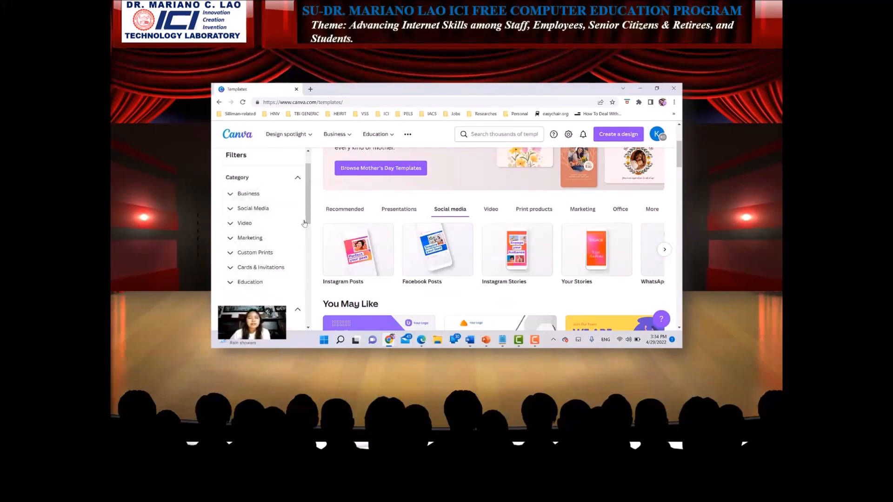
scroll(309, 249, down, 1)
scroll(308, 248, down, 2)
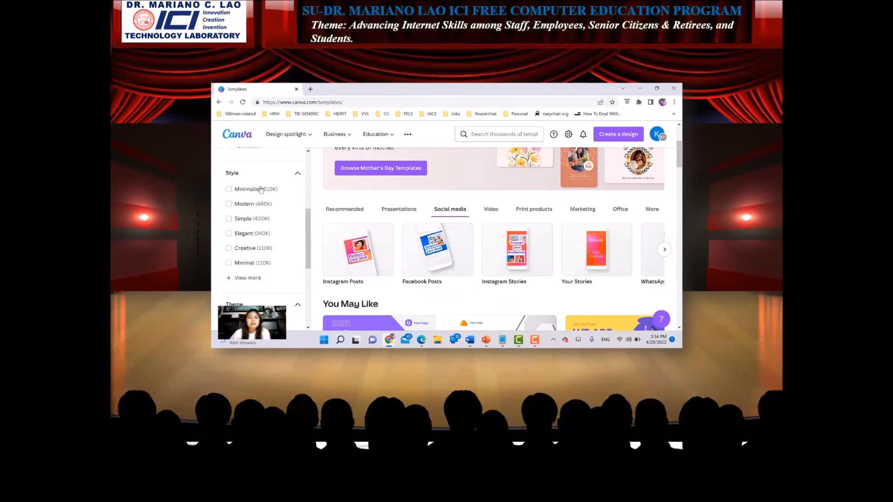
drag(306, 268, 310, 206)
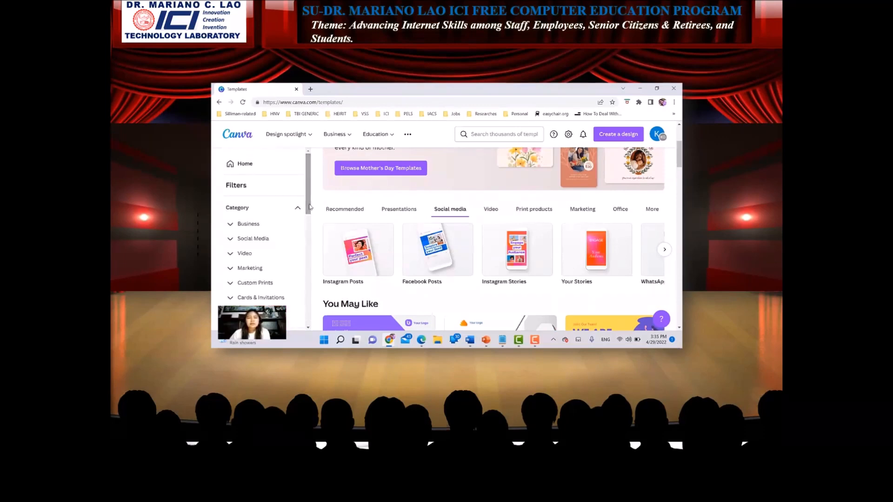
Return to the Your projects page and open Shared with you to view the designs shared by others
click(219, 102)
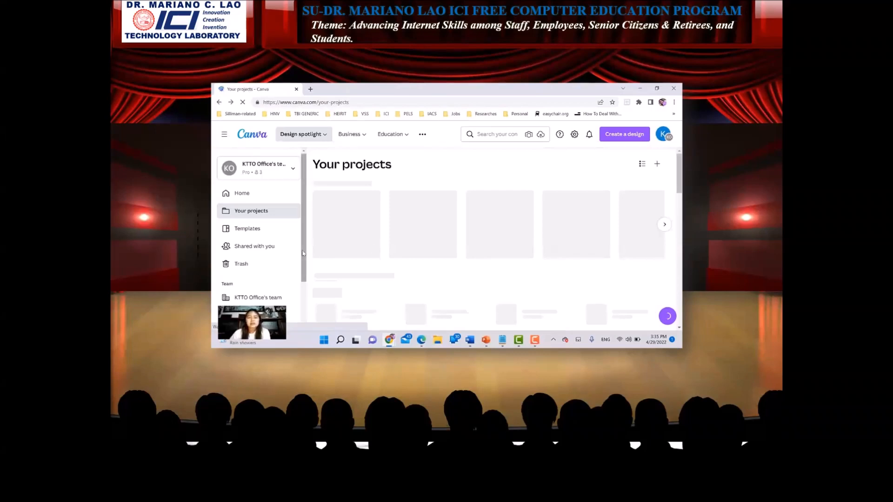
scroll(302, 249, down, 1)
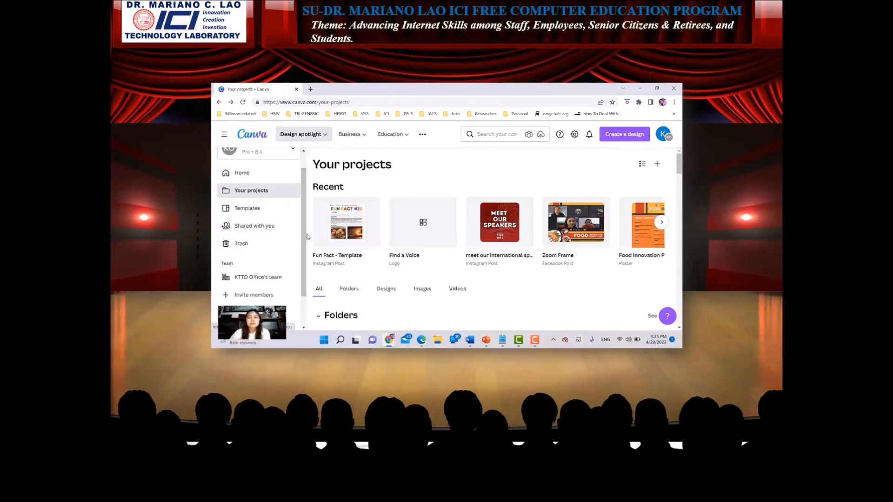
scroll(306, 224, up, 1)
scroll(279, 223, down, 1)
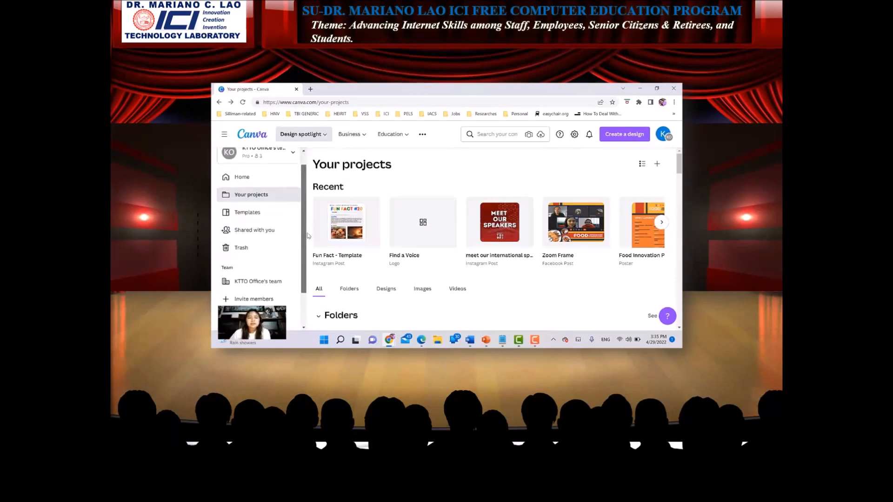
click(264, 238)
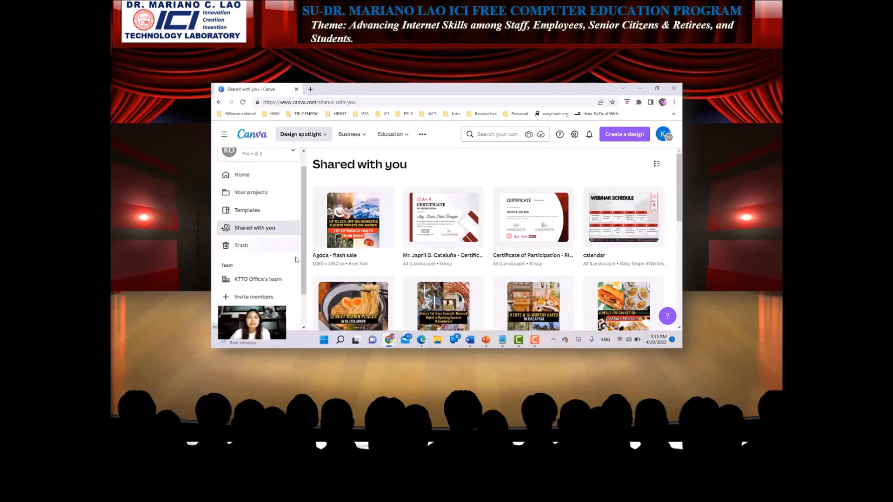
Open the Trash page to view the deleted designs and look over the remaining team and tools entries
drag(305, 257, 302, 278)
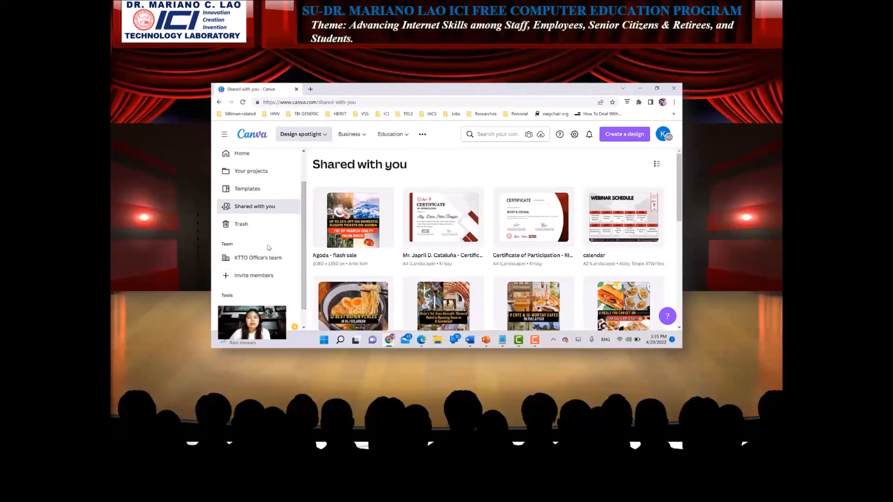
click(248, 231)
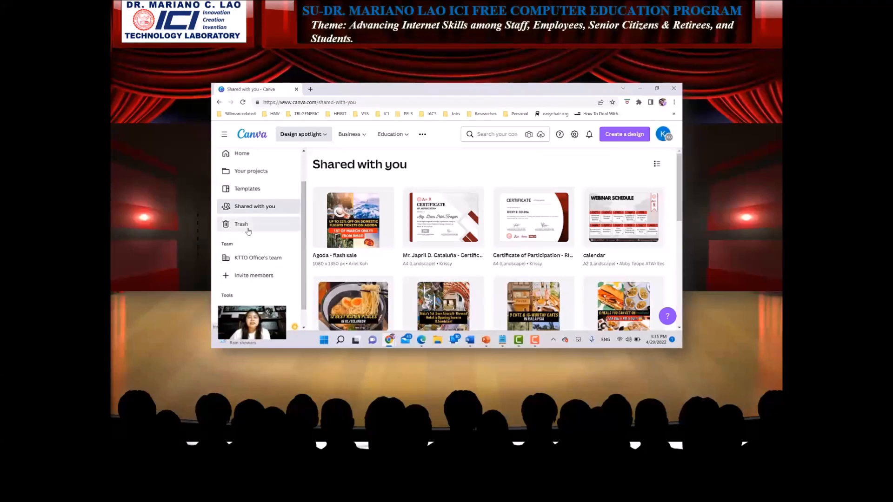
scroll(279, 267, down, 1)
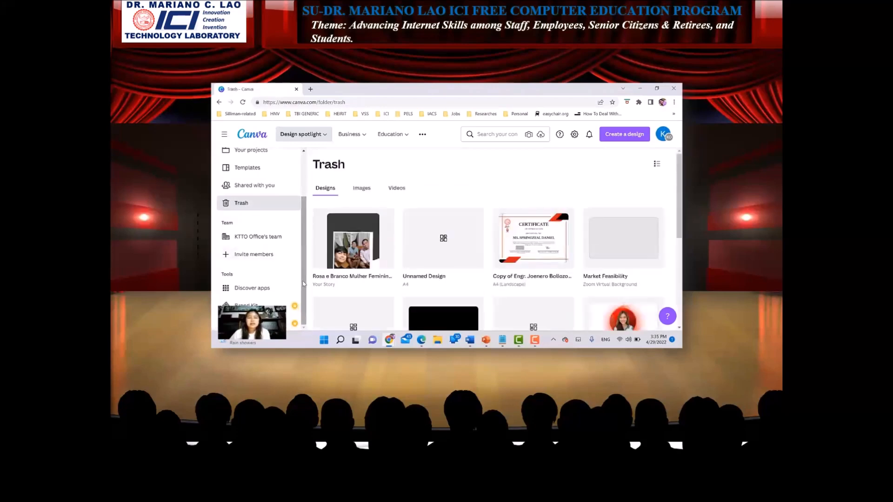
drag(303, 287, 312, 238)
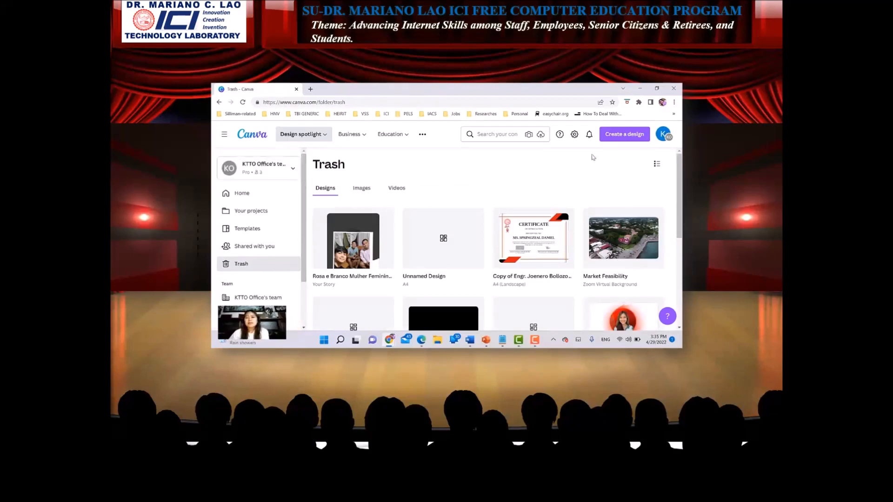
Create a new blank design of the Logo type from the suggested design types
click(608, 135)
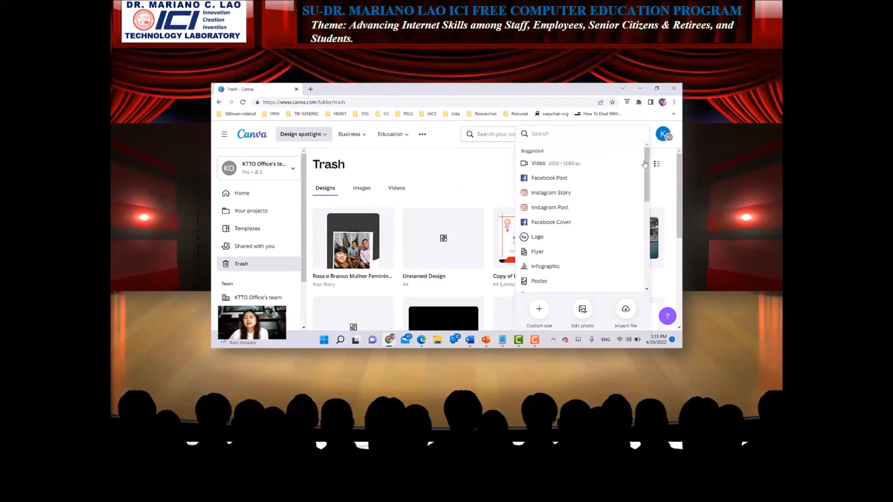
mouse_move(647, 175)
mouse_down()
mouse_move(638, 267)
mouse_move(661, 183)
mouse_up()
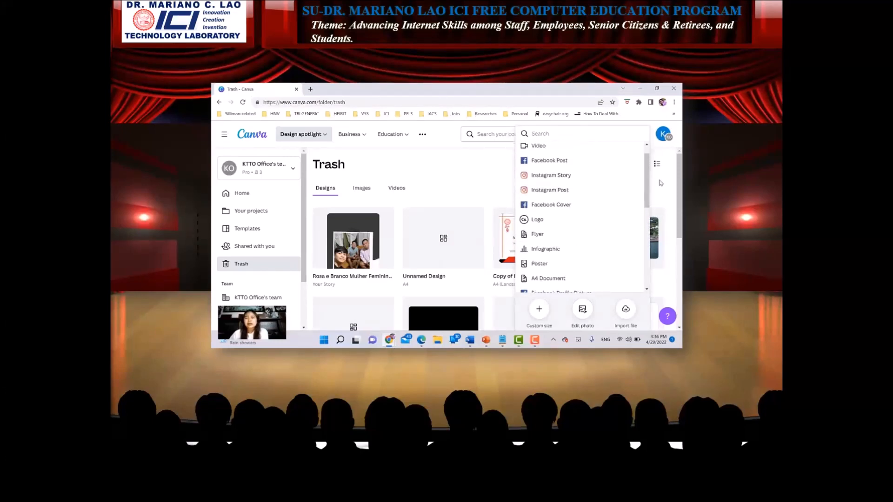
click(543, 223)
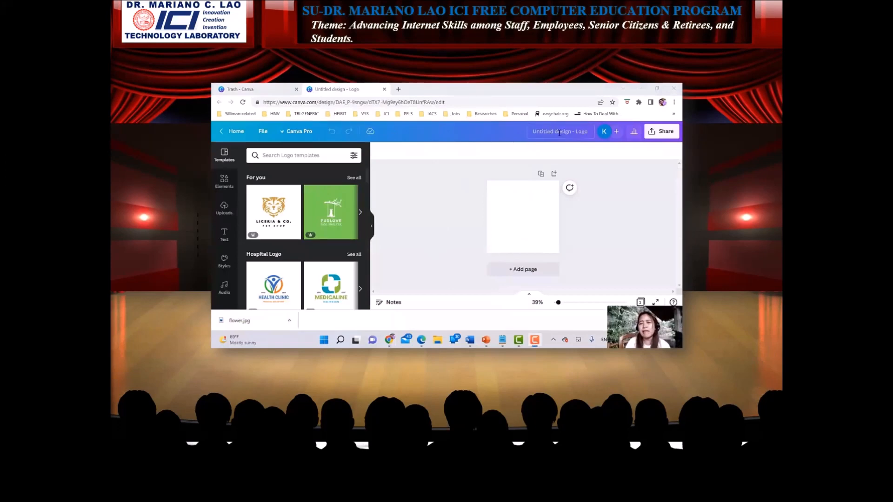
Rename the untitled logo design as "Plant business - logo"
click(573, 133)
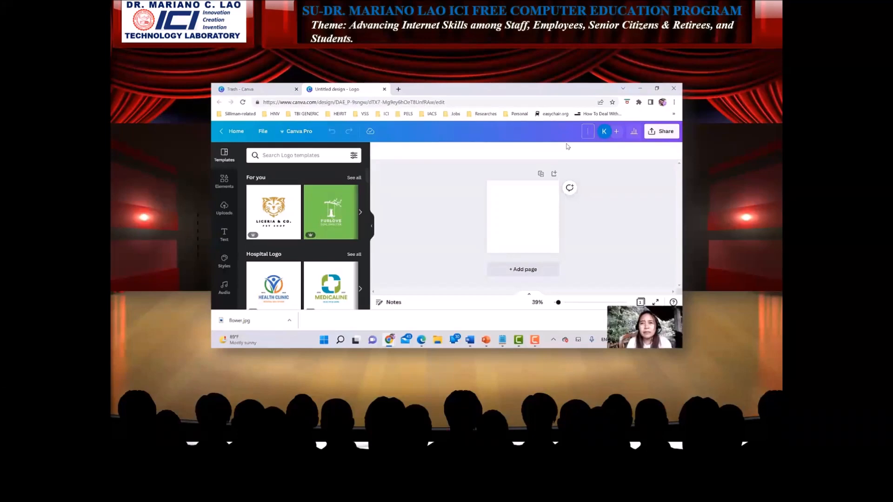
text(Plant)
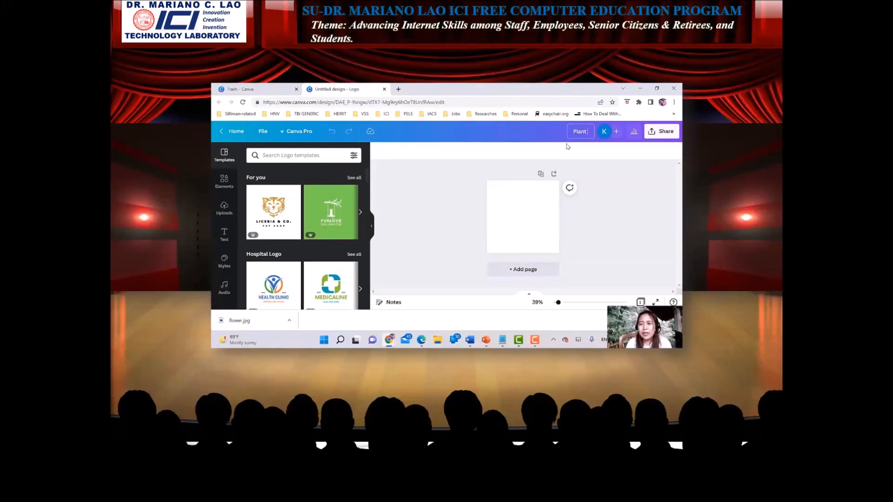
text(busines)
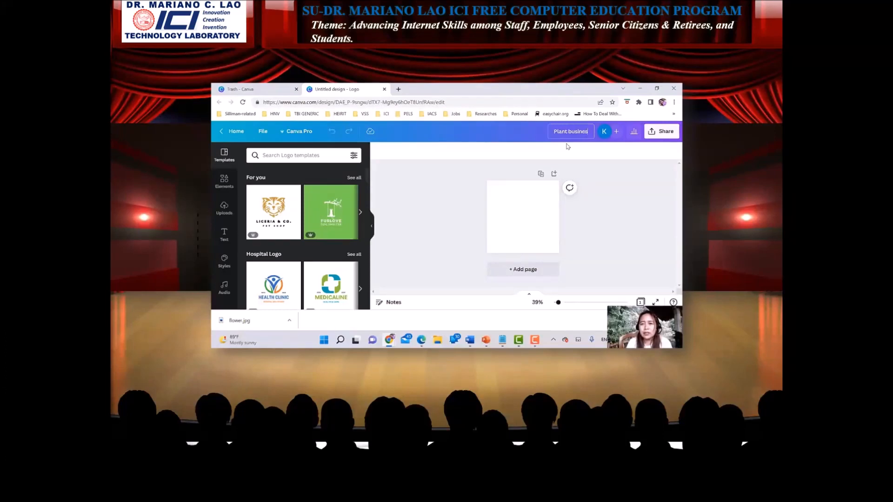
text(s - logo)
key(Return)
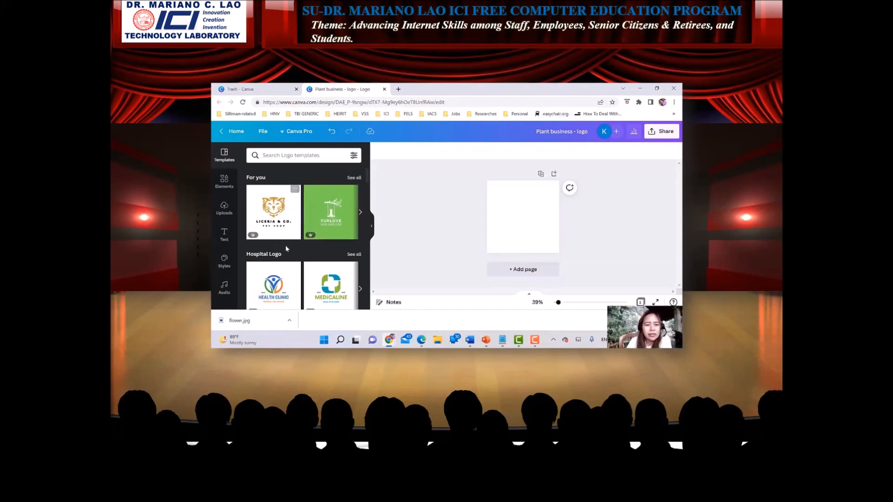
Browse the suggested logo templates by category, from For you and Hospital Logo down to Beauty Logo
scroll(286, 249, down, 1)
scroll(270, 227, up, 1)
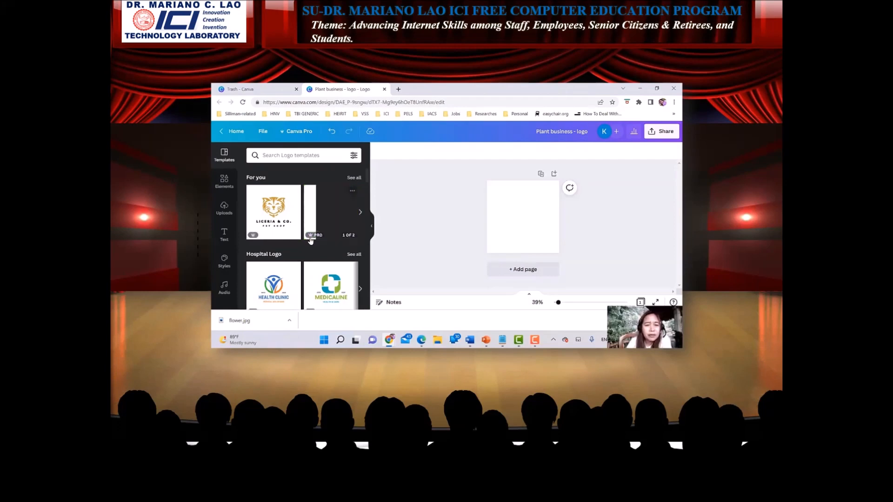
scroll(299, 253, down, 1)
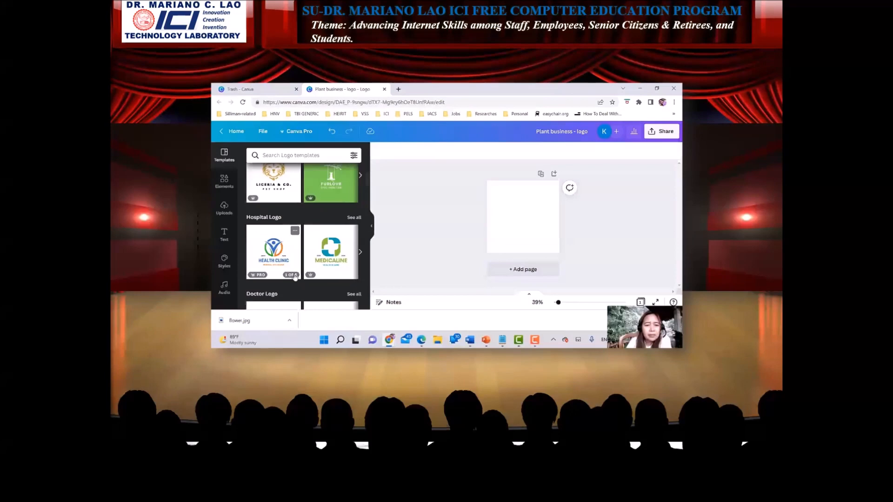
scroll(290, 251, down, 2)
scroll(290, 242, up, 2)
scroll(298, 264, down, 2)
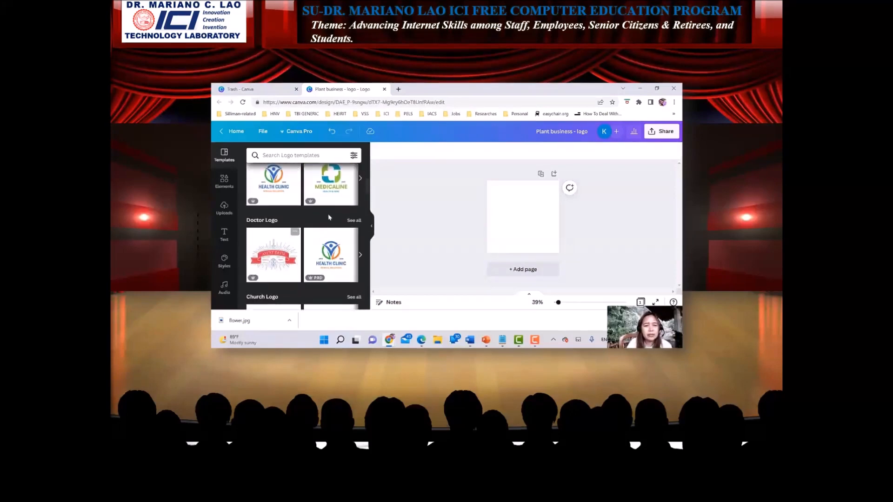
scroll(321, 229, up, 2)
scroll(311, 237, down, 1)
scroll(314, 252, down, 2)
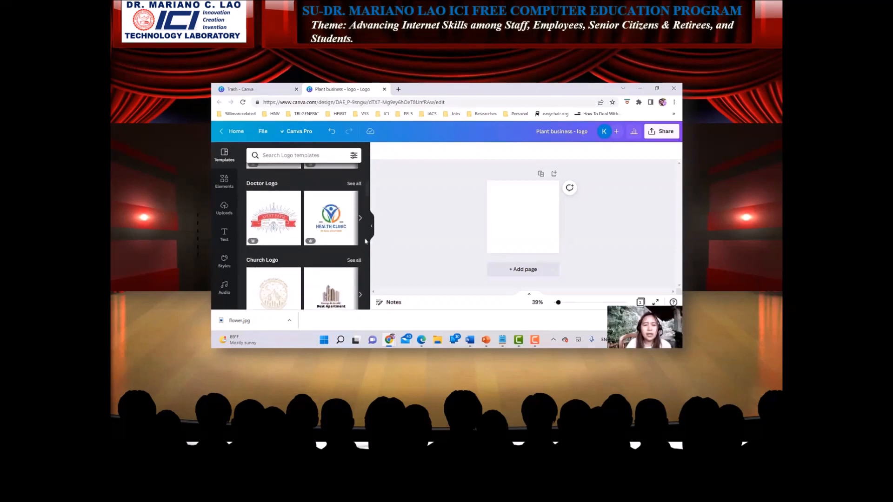
scroll(331, 265, down, 1)
scroll(296, 233, down, 3)
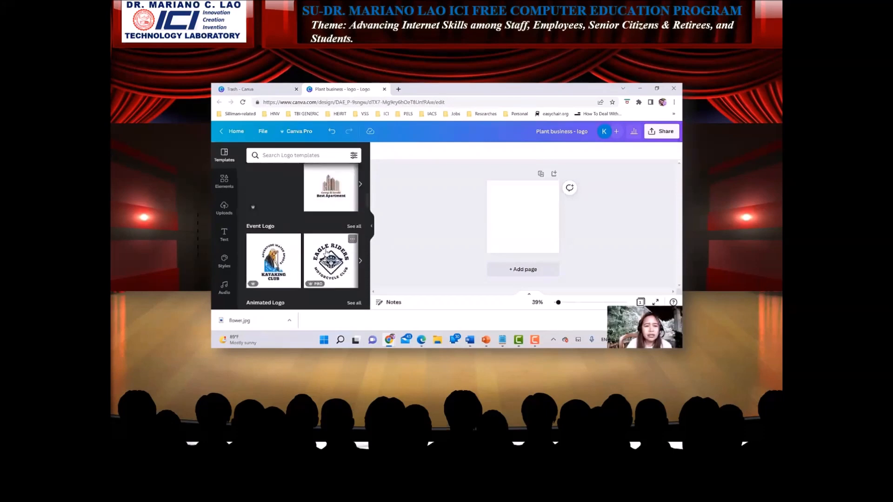
scroll(312, 256, down, 4)
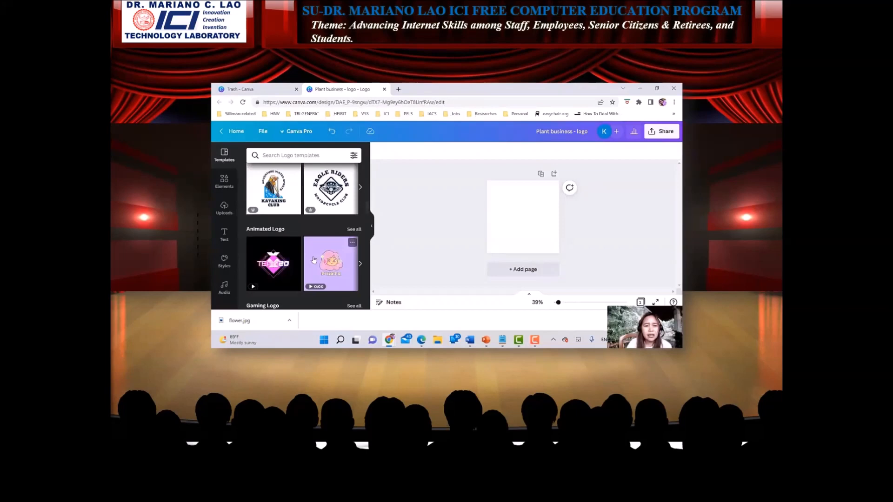
scroll(313, 260, down, 2)
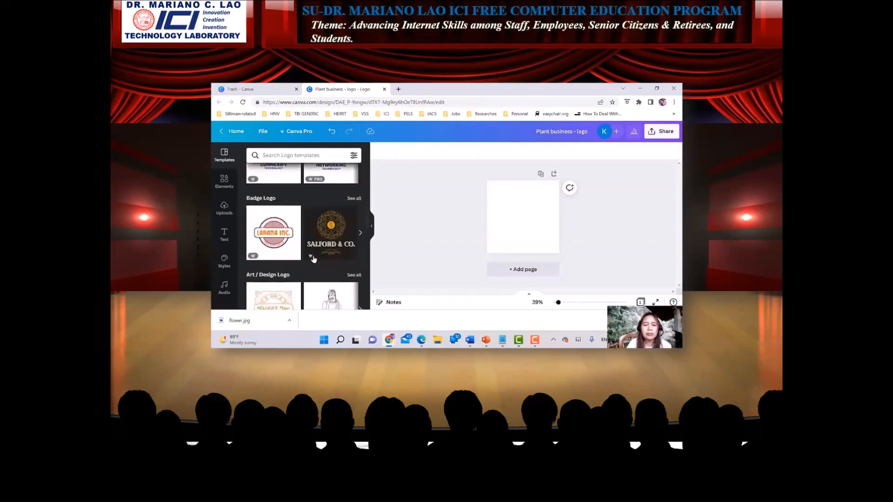
scroll(313, 259, down, 5)
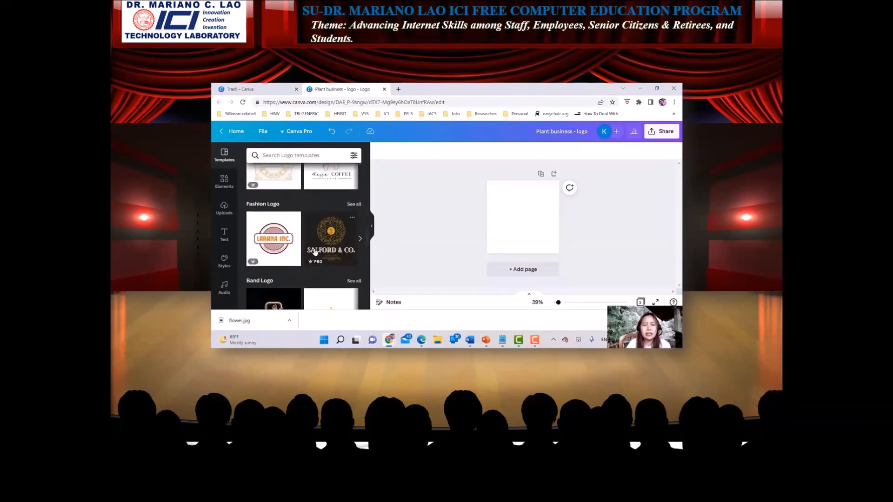
scroll(314, 252, down, 1)
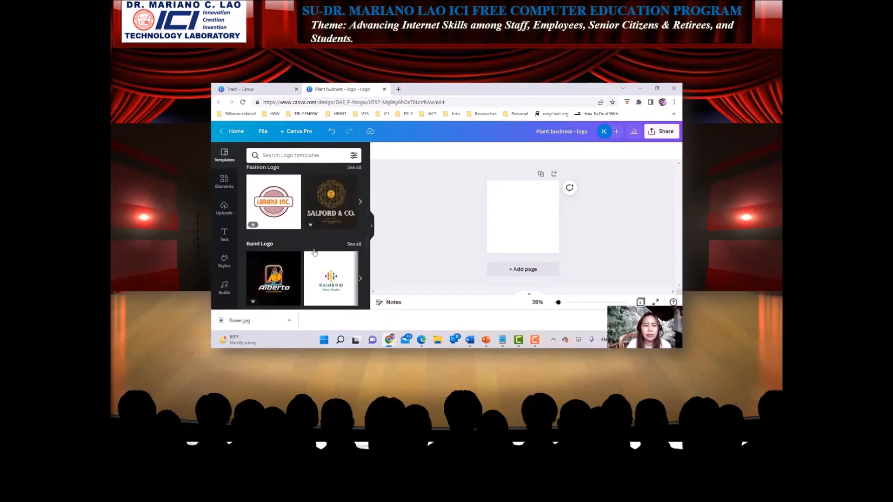
scroll(314, 252, down, 1)
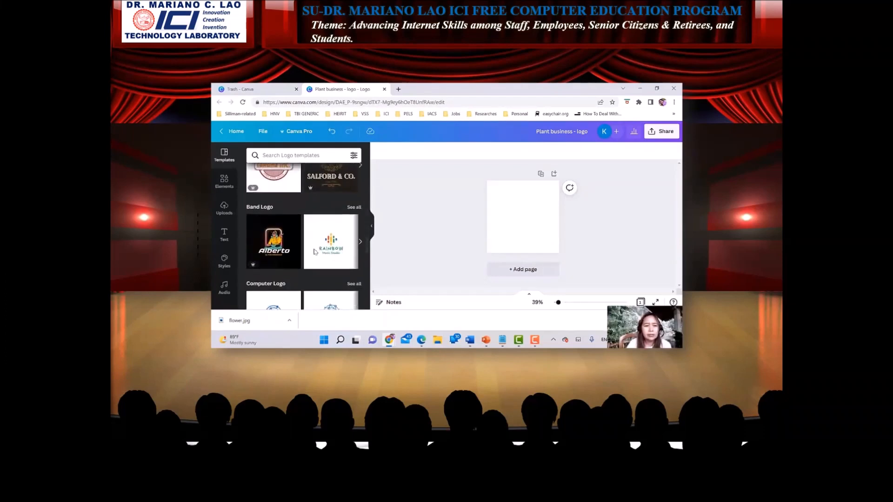
scroll(316, 247, down, 1)
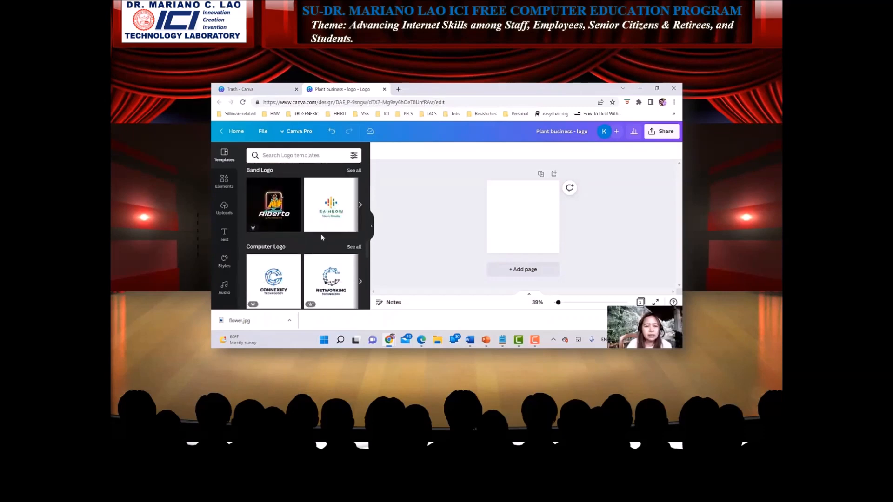
scroll(321, 240, down, 2)
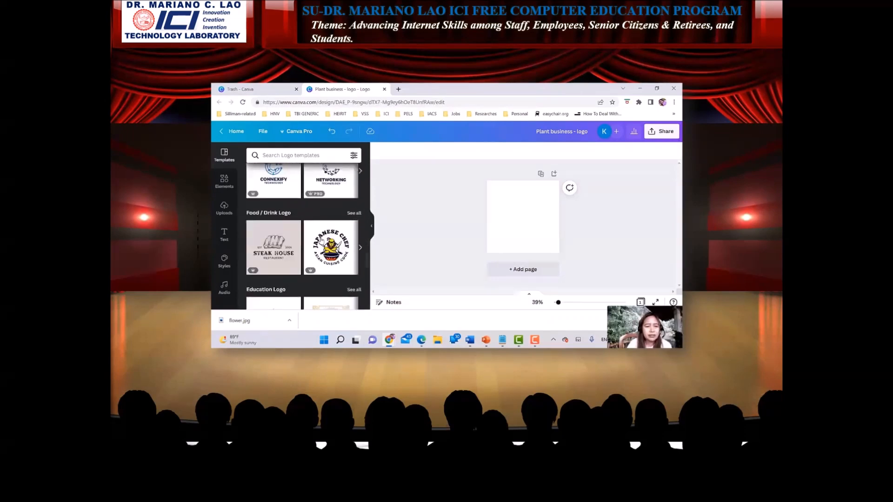
scroll(278, 223, up, 1)
scroll(279, 228, down, 2)
scroll(292, 237, down, 5)
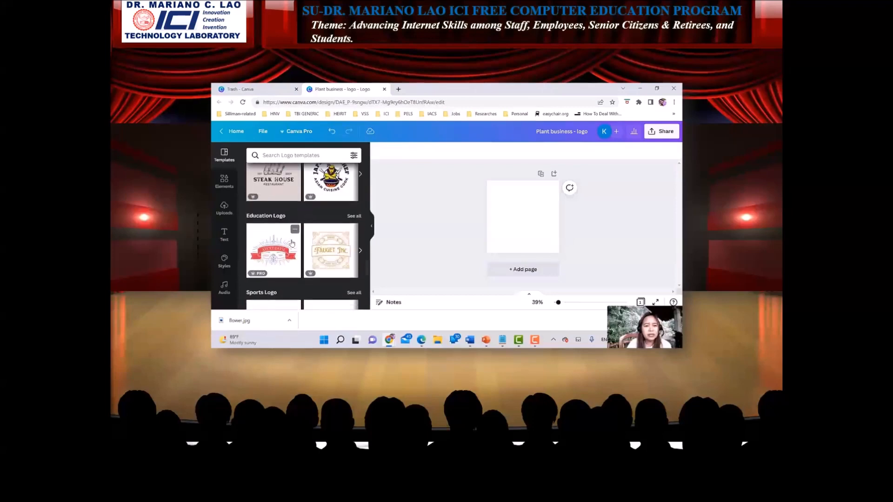
scroll(292, 242, down, 3)
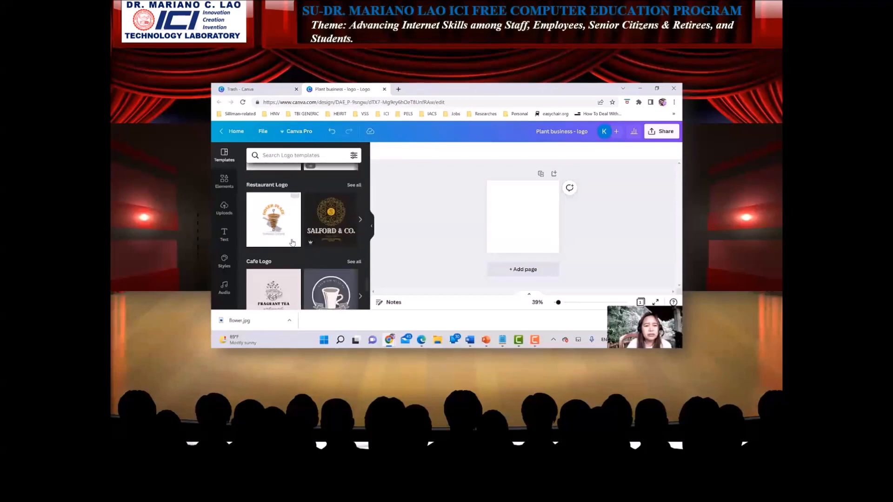
scroll(292, 242, down, 5)
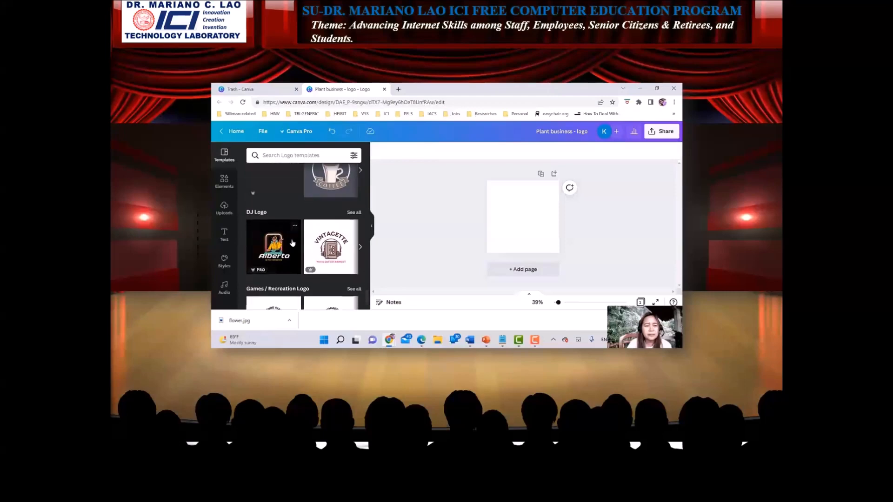
scroll(292, 242, down, 5)
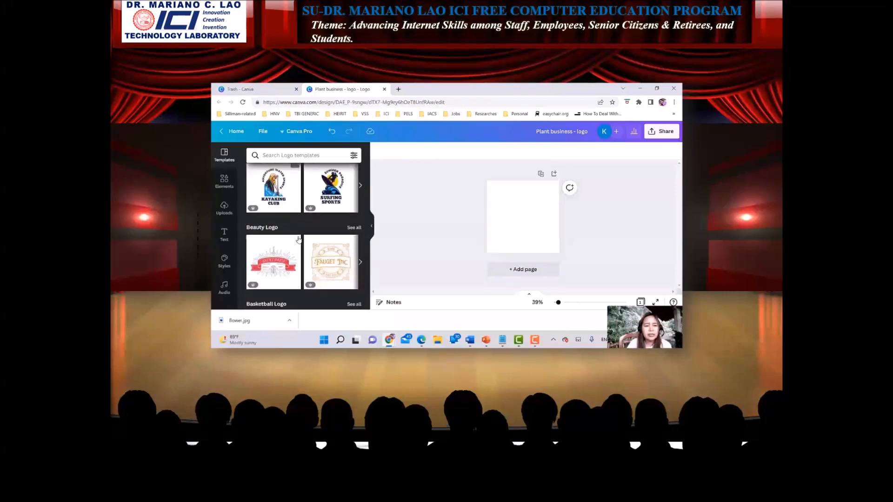
Browse the suggested logo template categories from Beauty Logo down to Plant Logo
scroll(303, 221, up, 1)
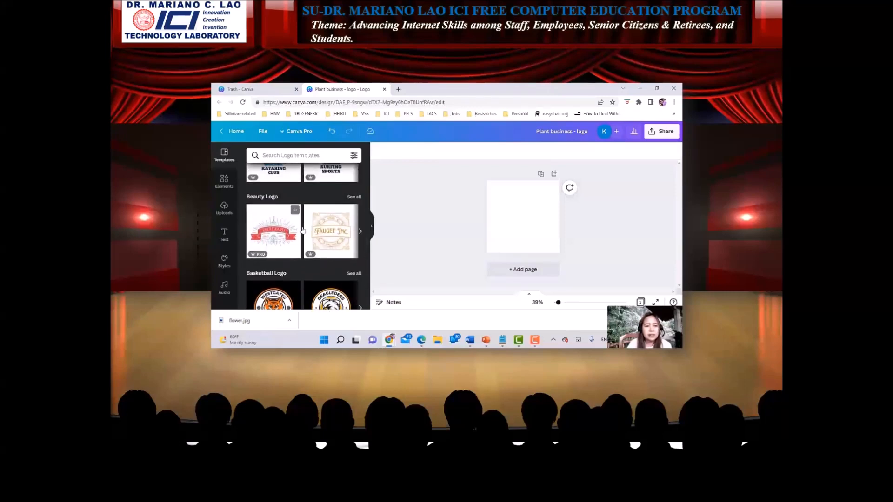
scroll(303, 222, down, 2)
scroll(288, 235, down, 3)
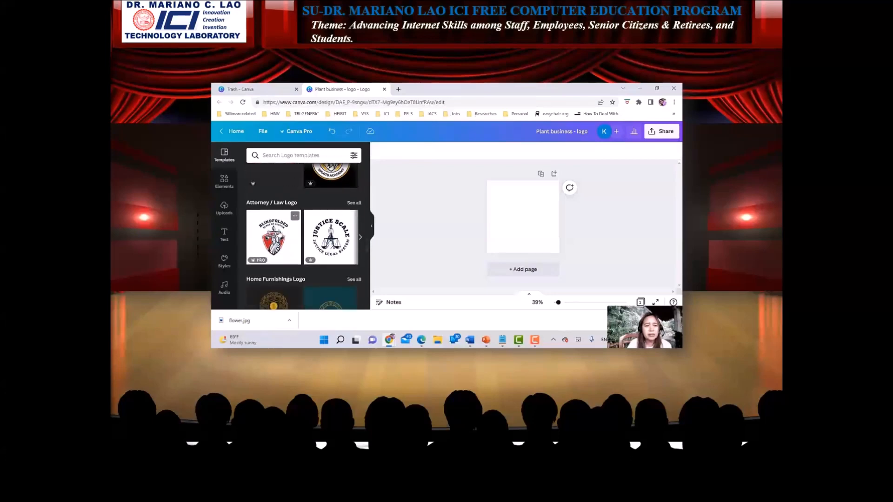
scroll(288, 237, down, 2)
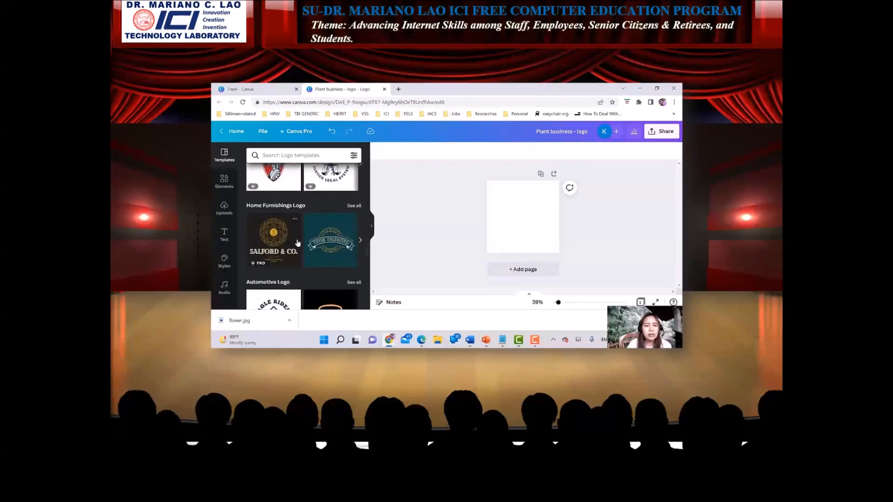
scroll(295, 242, down, 2)
scroll(297, 243, down, 1)
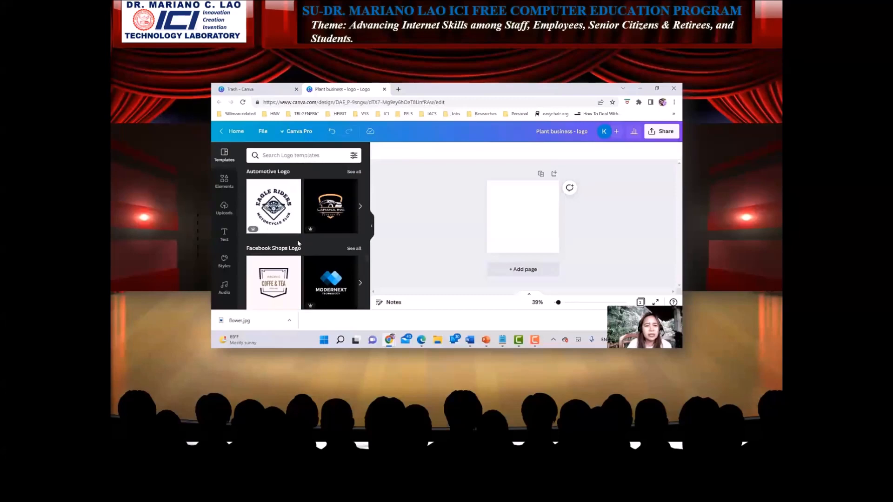
scroll(298, 242, down, 2)
scroll(297, 239, down, 1)
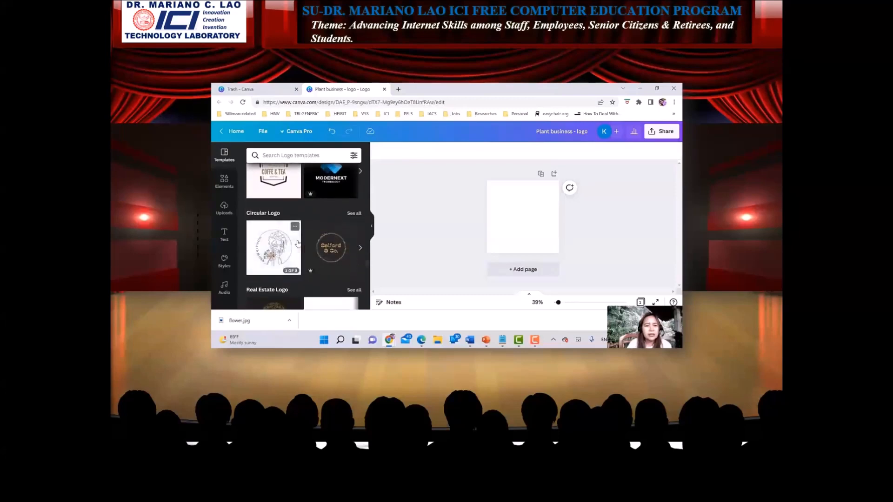
scroll(298, 241, down, 1)
scroll(298, 242, down, 1)
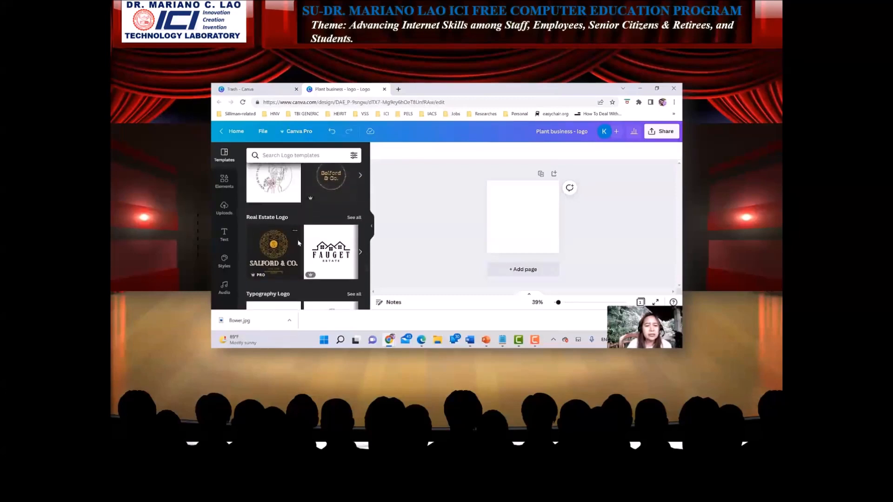
scroll(299, 243, up, 1)
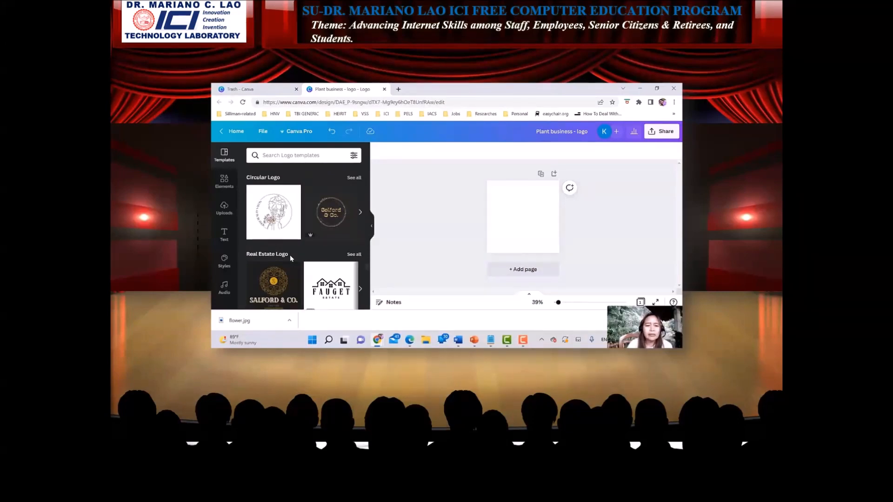
scroll(290, 256, down, 2)
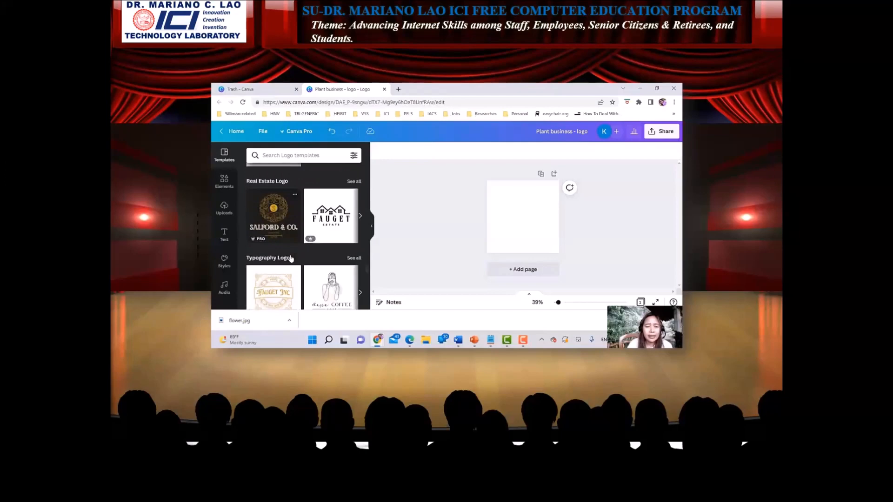
scroll(284, 260, down, 4)
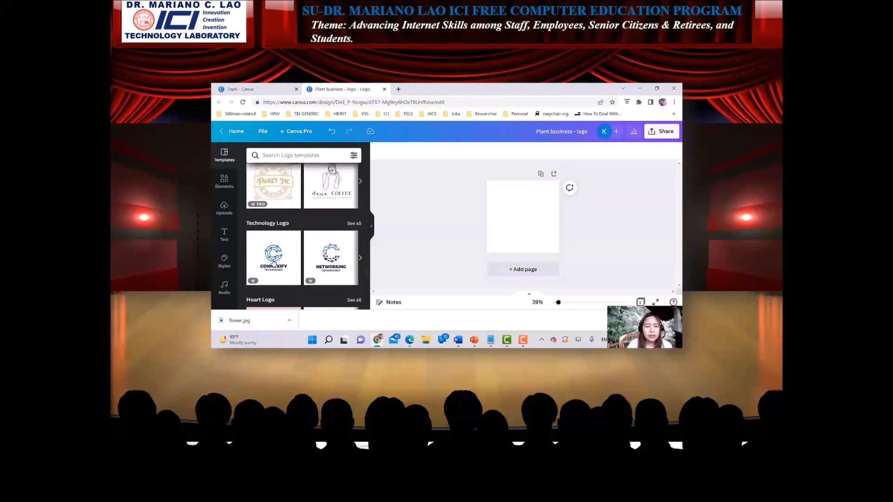
scroll(274, 263, down, 3)
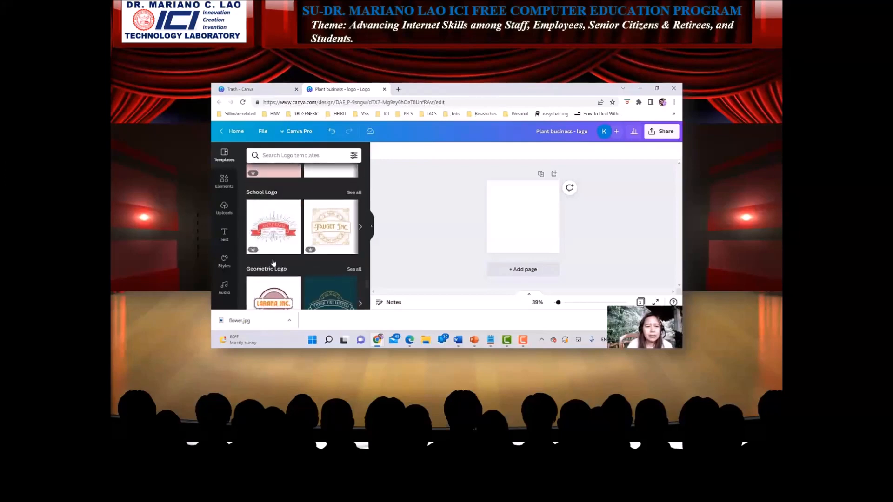
scroll(274, 264, down, 3)
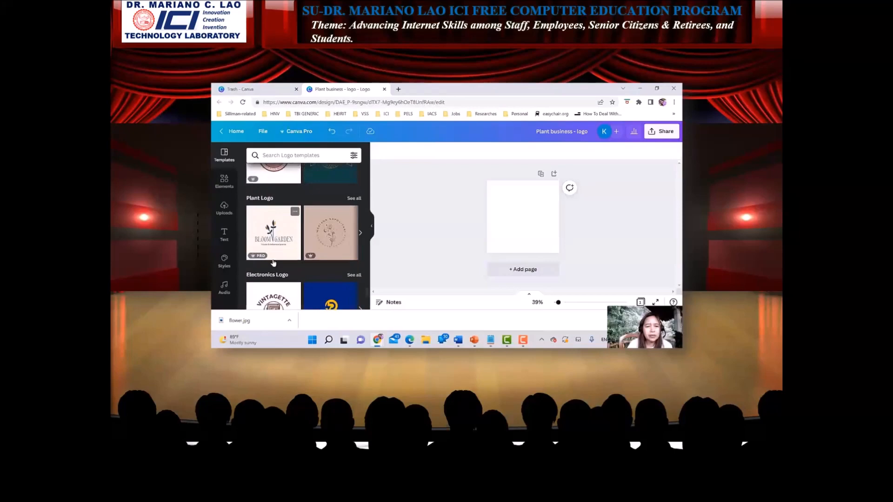
Show all templates in the Plant Logo category
scroll(281, 264, down, 1)
scroll(279, 260, up, 1)
click(353, 199)
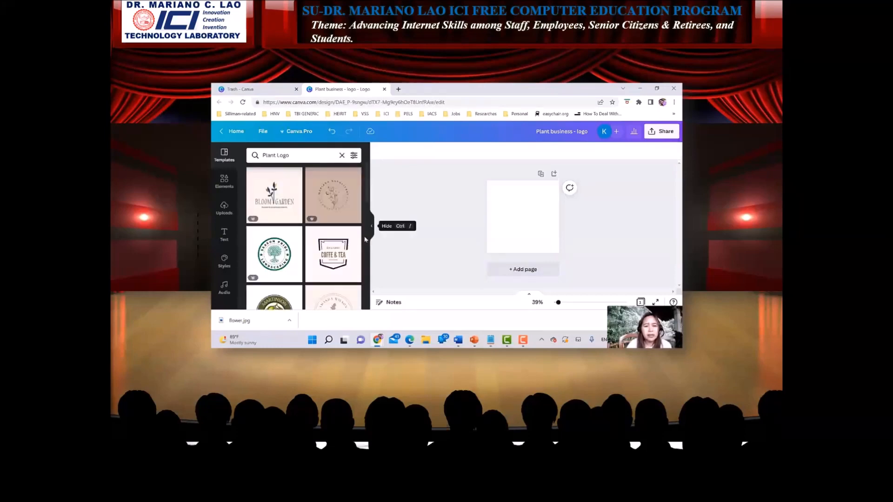
Look through the Plant Logo templates and return to the start of the list
scroll(338, 236, down, 1)
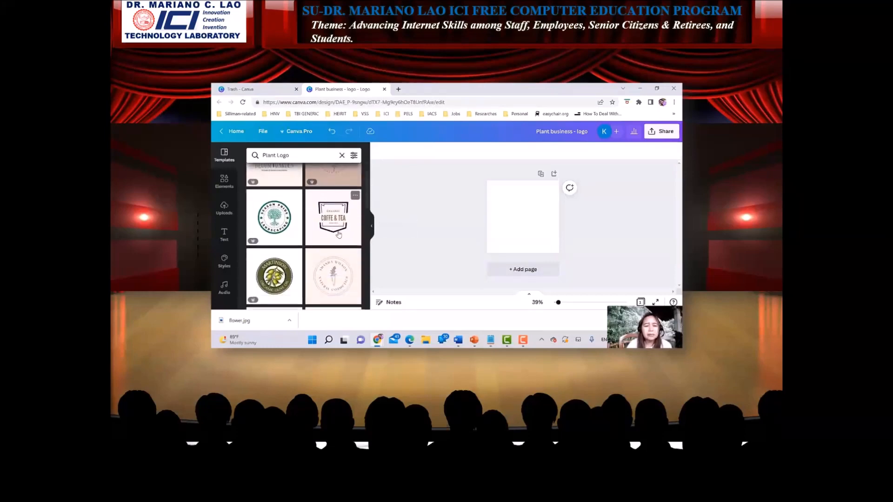
scroll(339, 235, down, 1)
scroll(340, 233, up, 2)
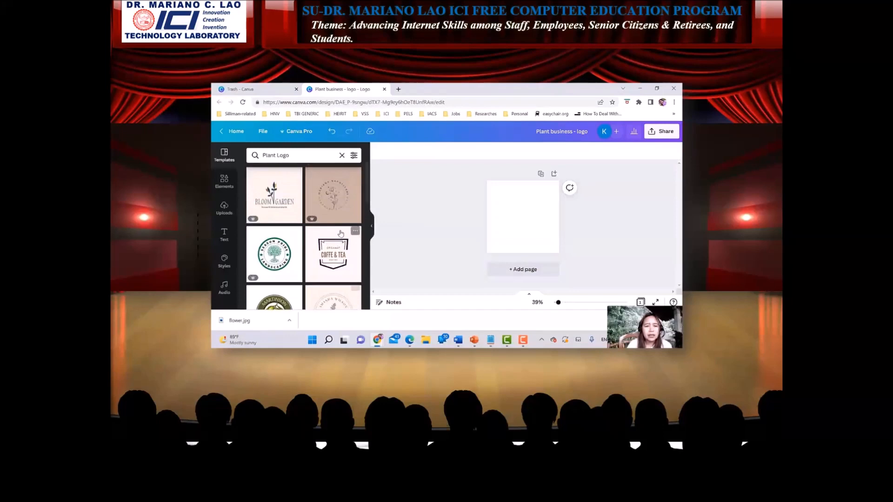
scroll(341, 233, down, 3)
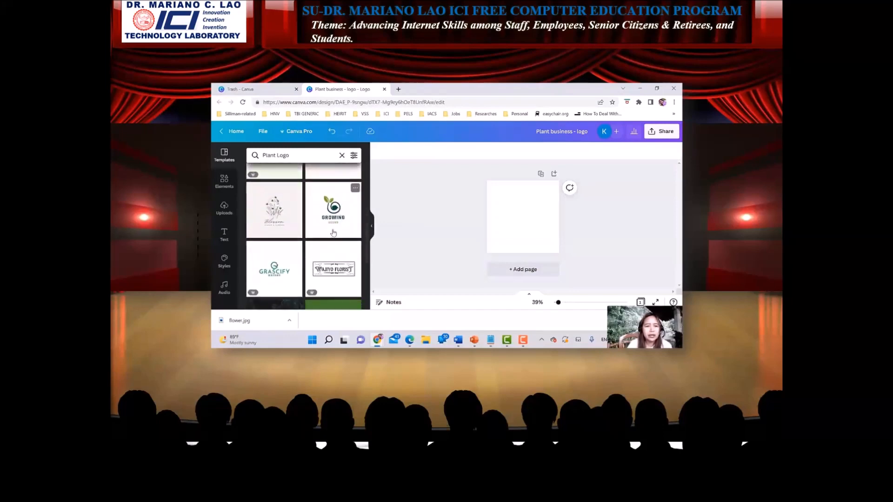
scroll(323, 264, down, 2)
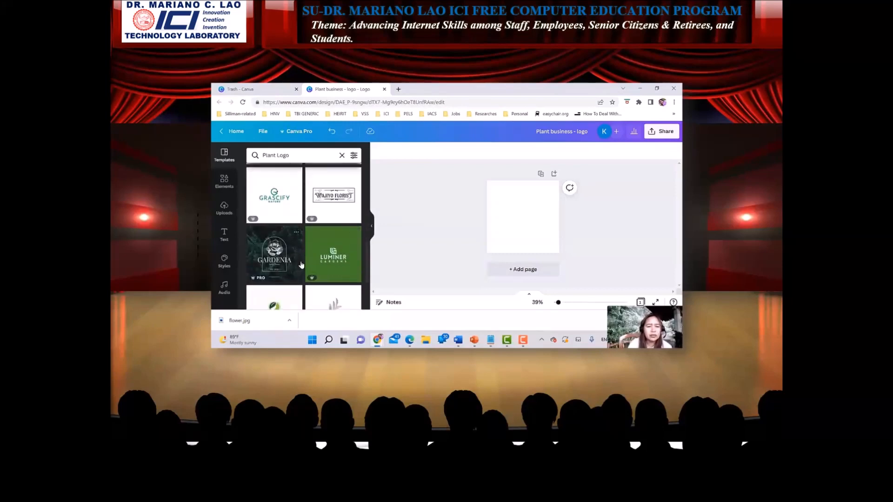
scroll(282, 274, down, 2)
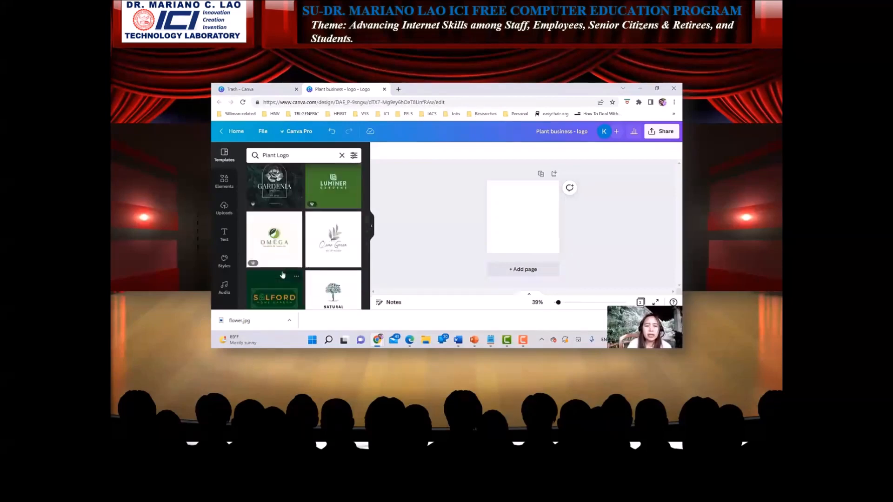
scroll(282, 275, down, 6)
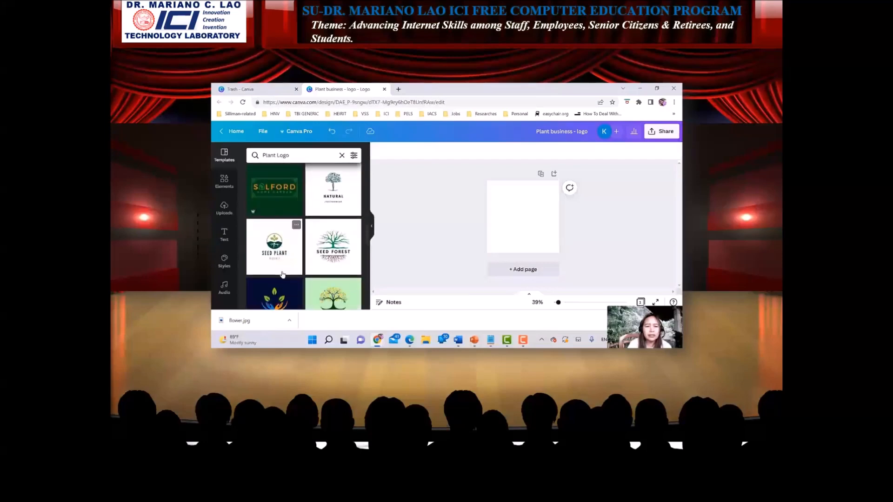
scroll(283, 274, down, 4)
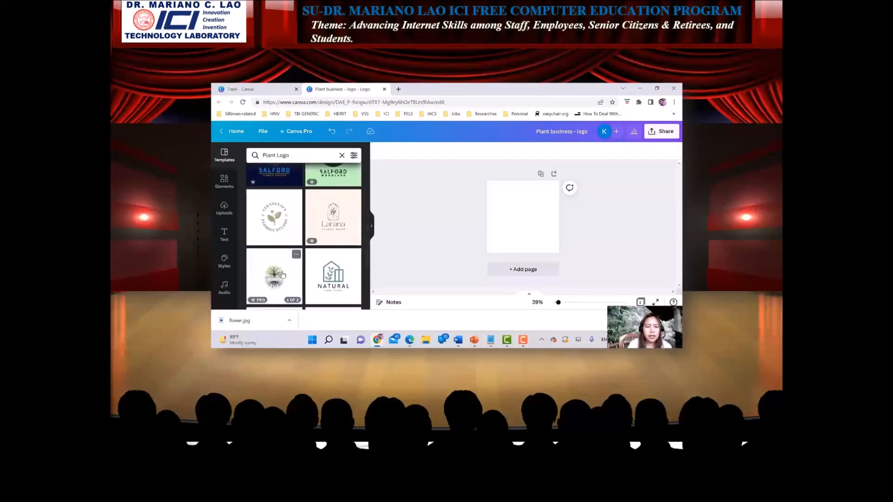
scroll(282, 274, up, 3)
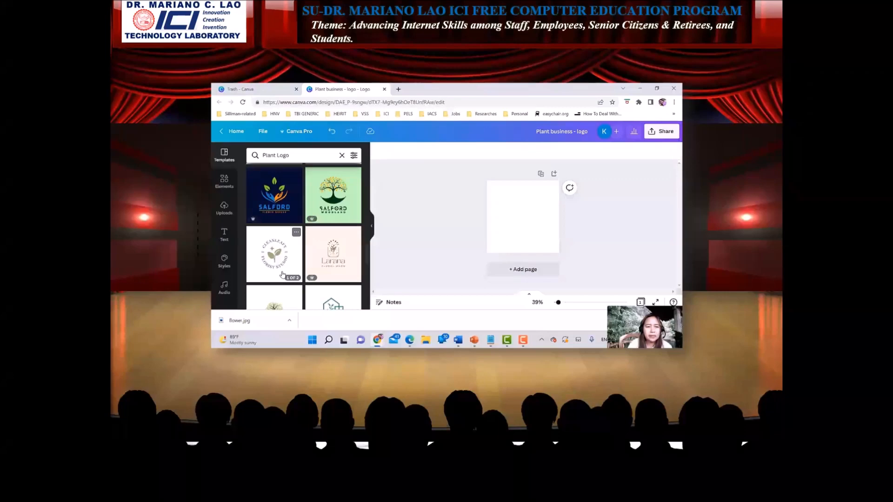
scroll(282, 275, up, 5)
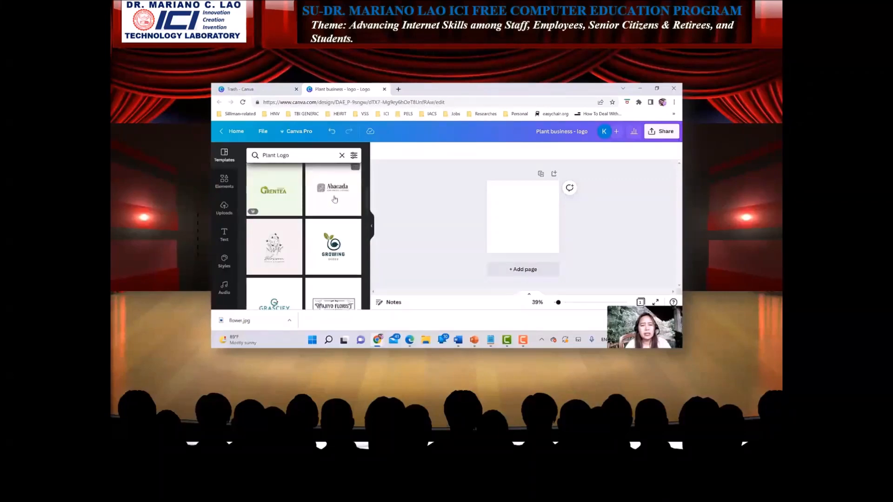
scroll(336, 212, up, 3)
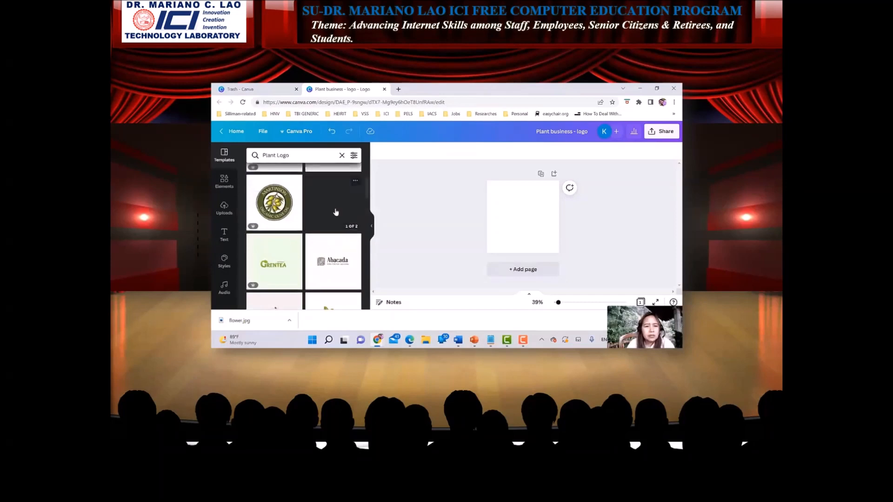
scroll(336, 212, up, 3)
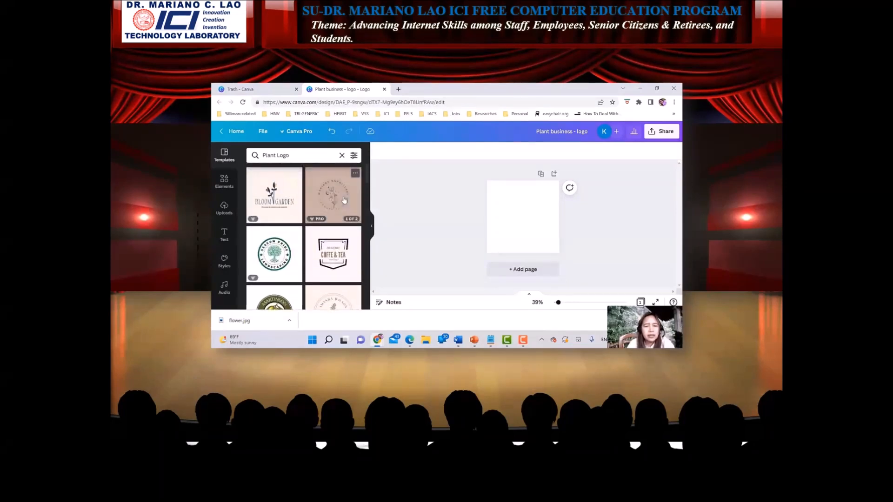
Apply the dark page of the Black & Beige Aesthetic Minimalist Circle Floral Boutique Logo template to the blank design
click(344, 198)
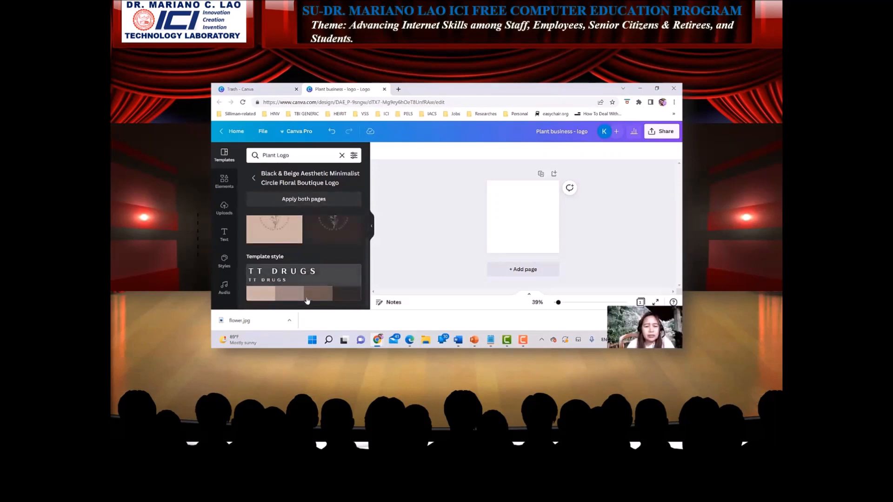
scroll(311, 293, up, 2)
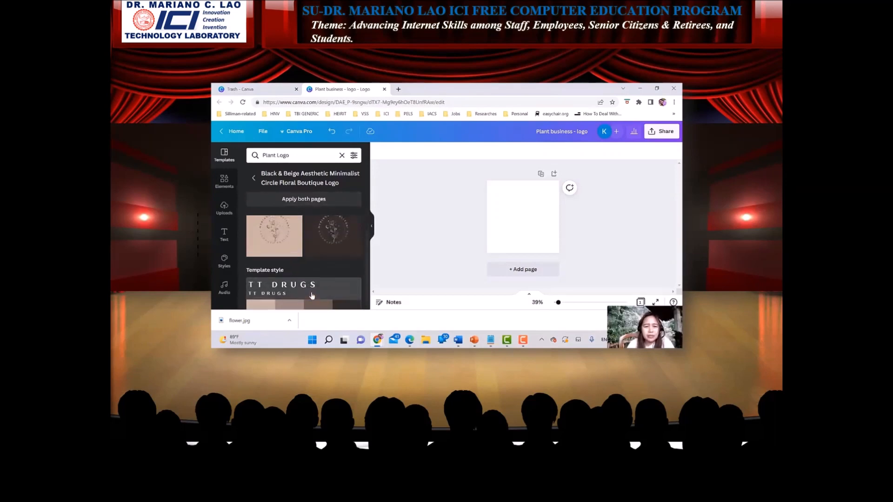
click(327, 257)
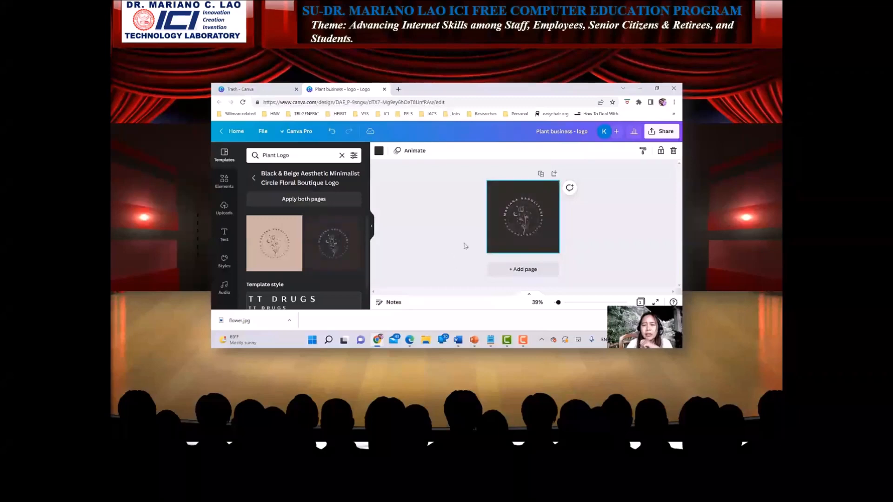
Replace the upper curved text of the logo with "MONSTERA GREENERIES"
click(525, 212)
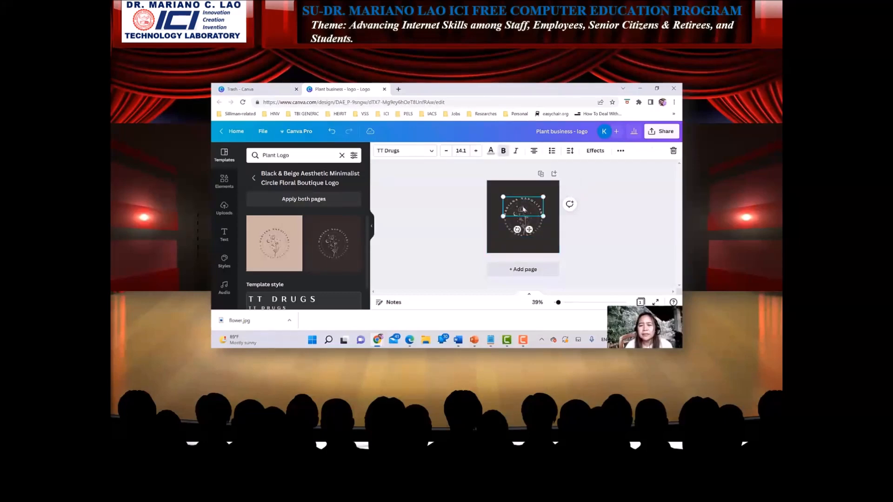
double_click(523, 209)
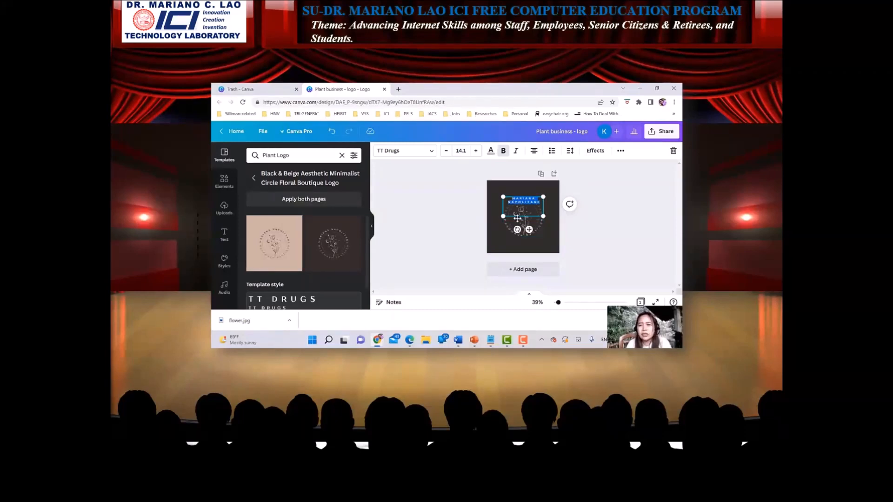
click(521, 200)
triple_click(521, 200)
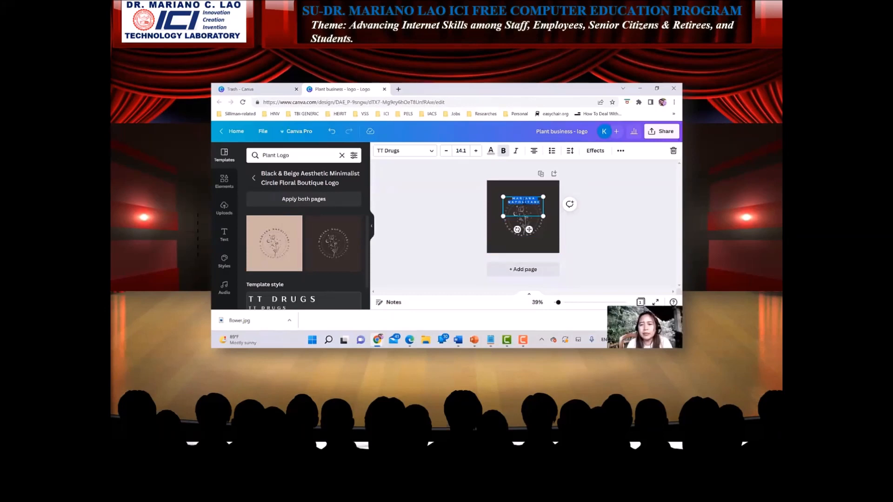
text(MONSTERA)
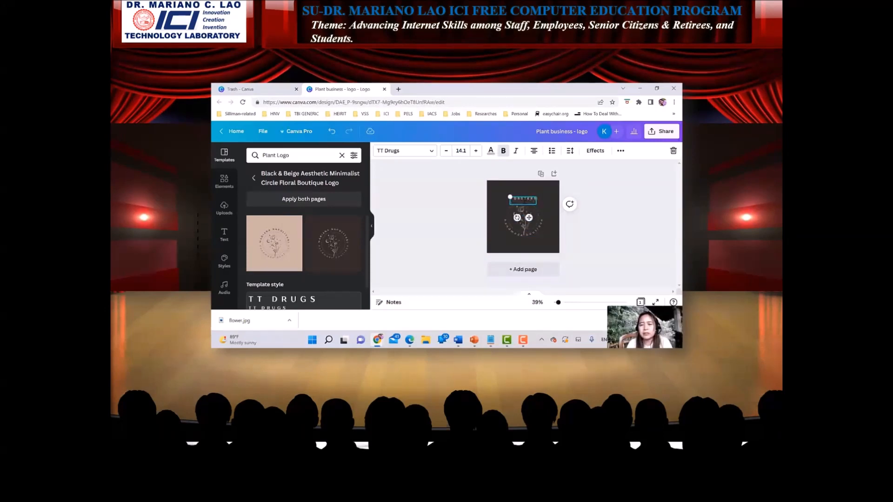
text( GREENERIES)
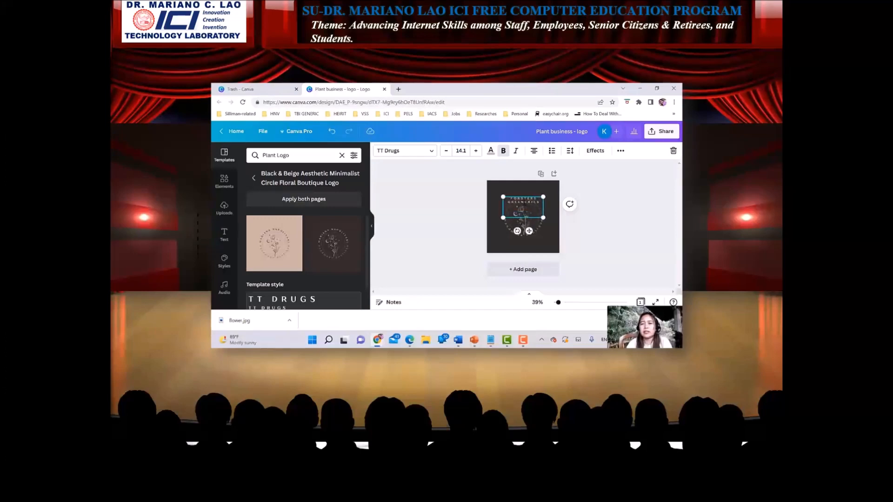
click(470, 217)
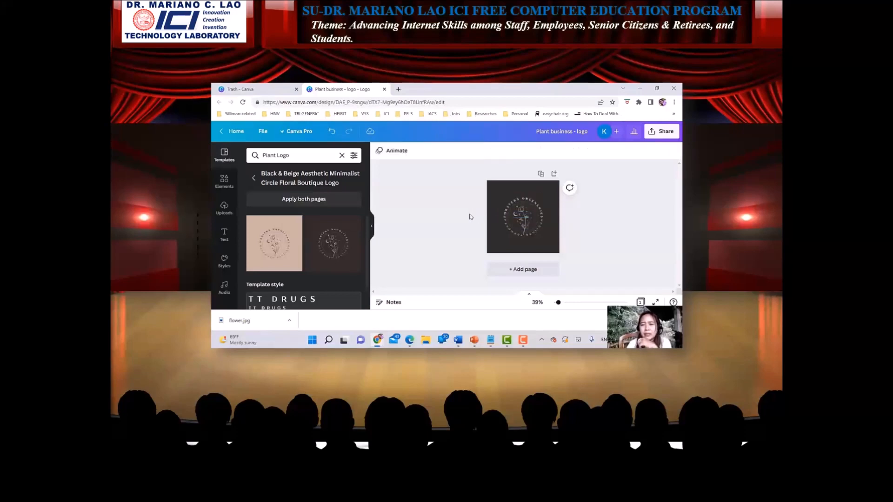
Replace the lower curved text of the logo with a tagline ending in "with love"
click(517, 237)
click(517, 237)
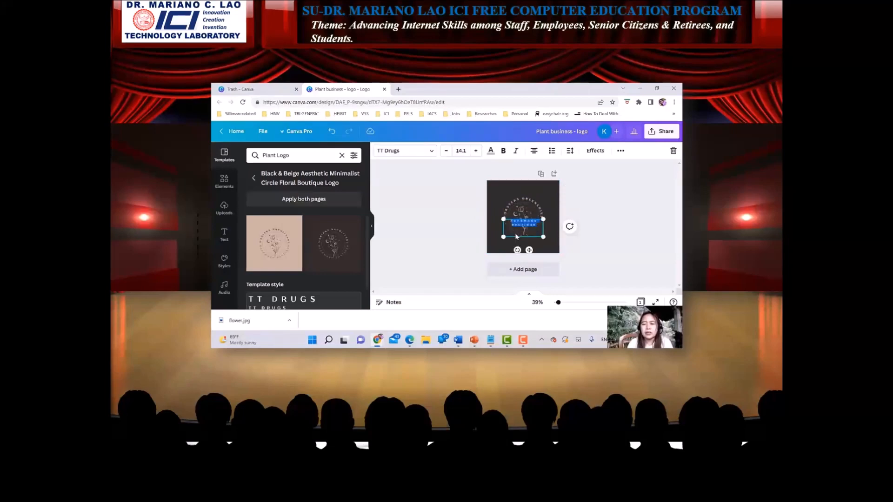
key(BackSpace)
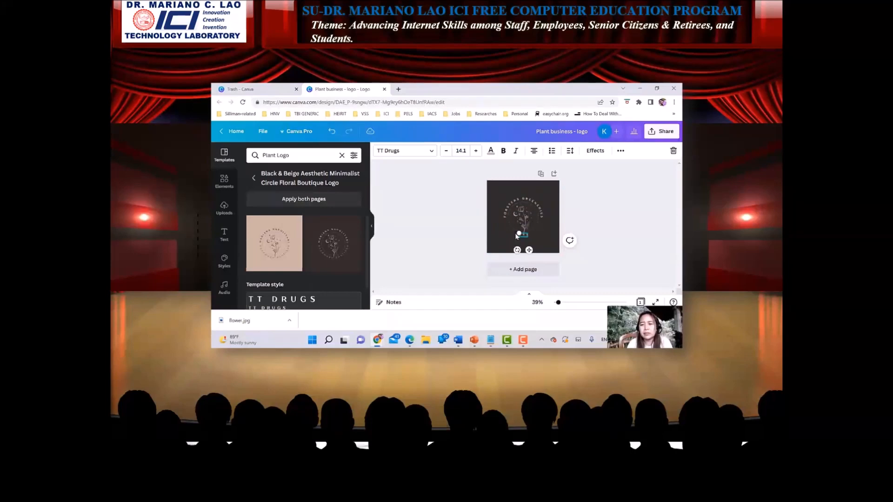
text(en with love)
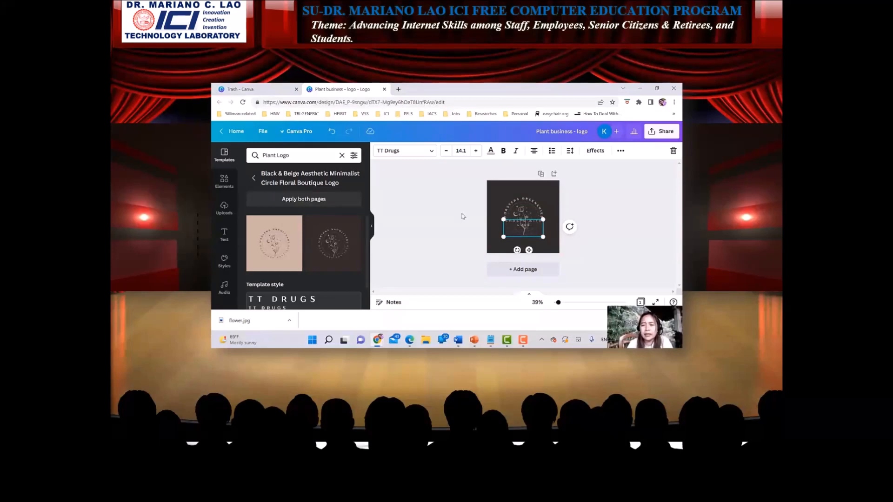
Examine the font list and the additional formatting options available for the logo's upper curved text
click(463, 216)
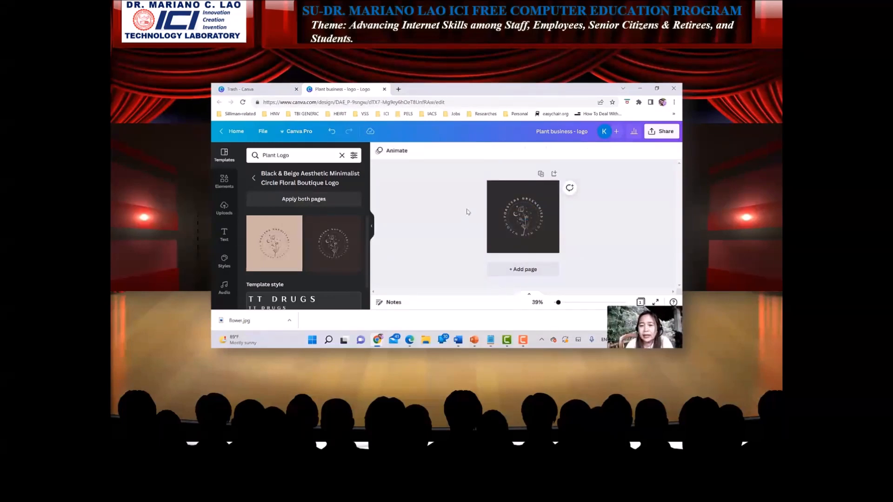
click(524, 222)
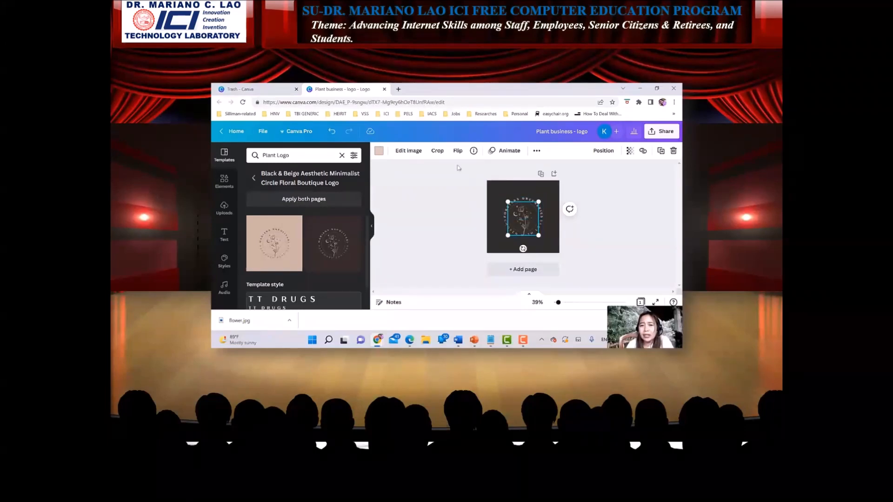
click(473, 192)
click(511, 203)
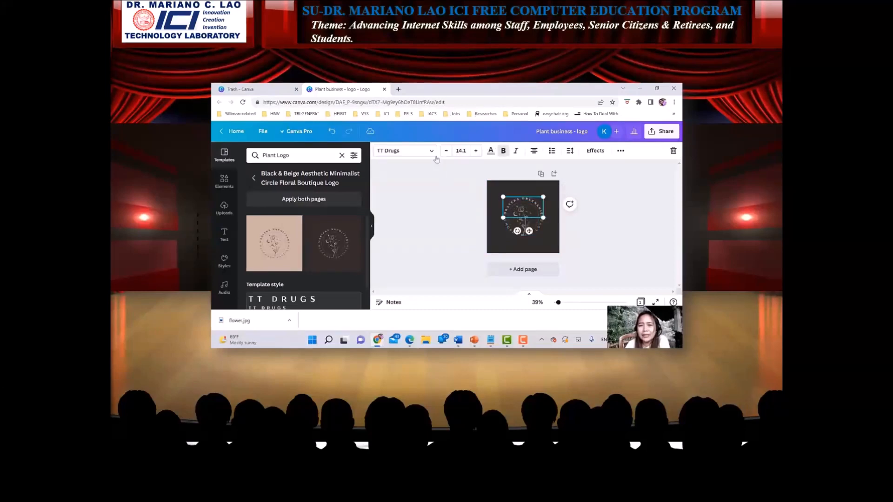
click(432, 153)
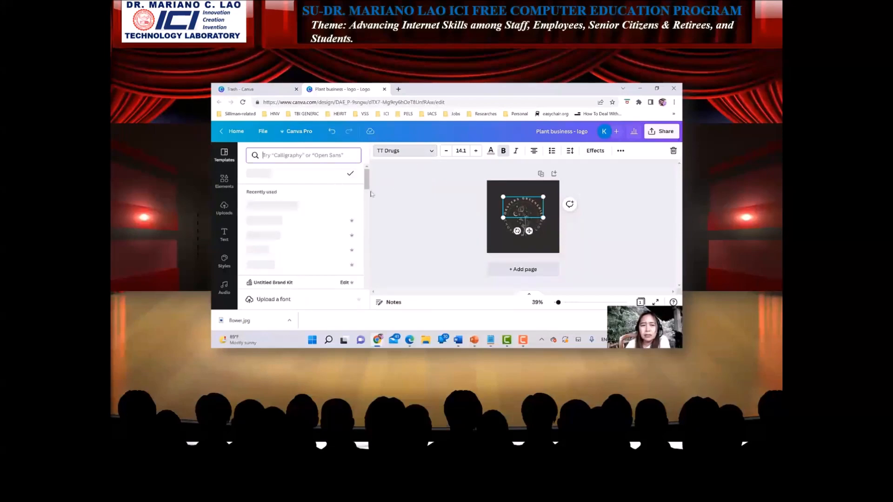
click(403, 216)
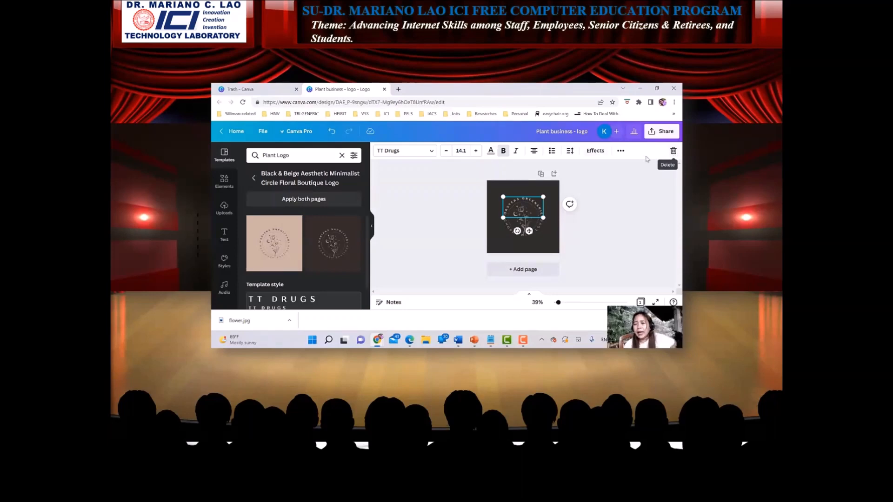
click(621, 151)
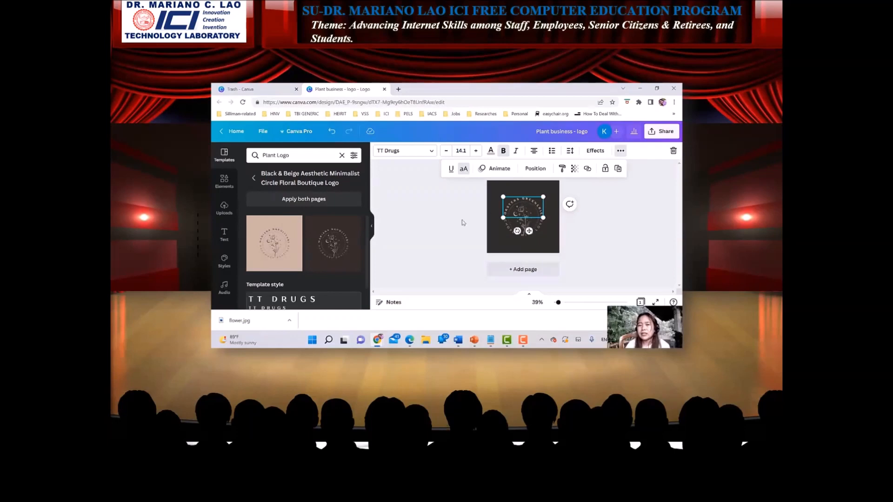
click(445, 205)
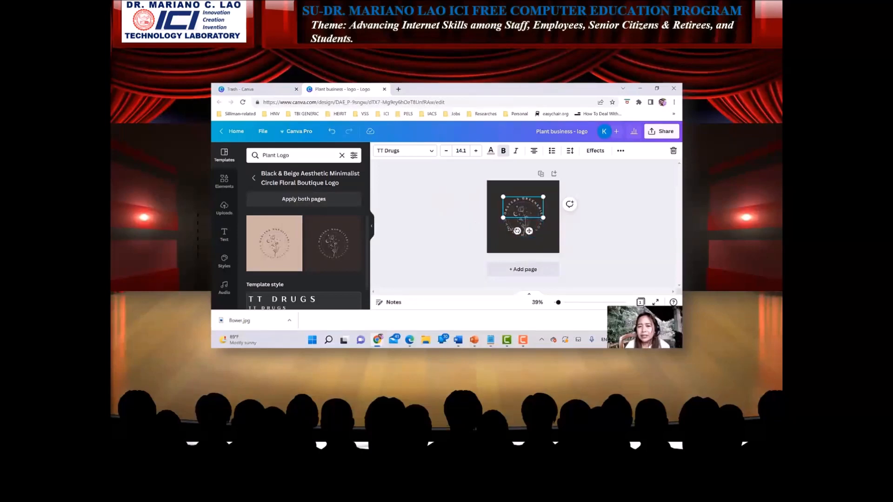
click(507, 231)
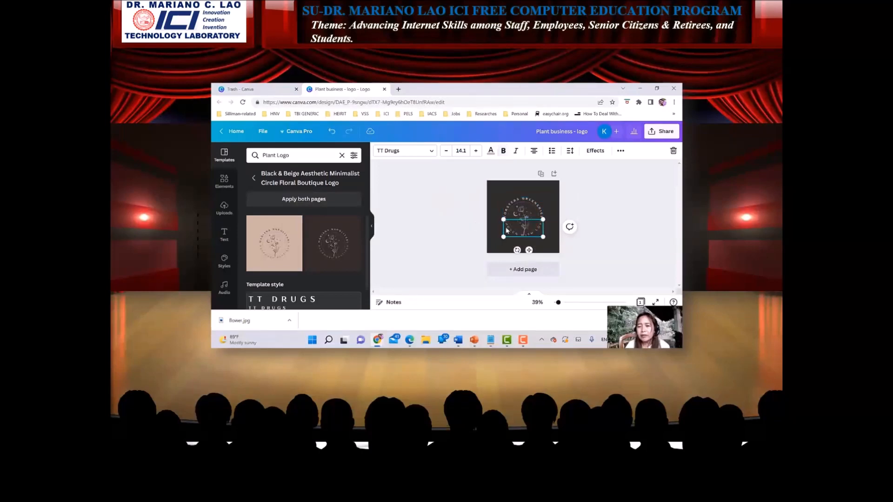
click(451, 231)
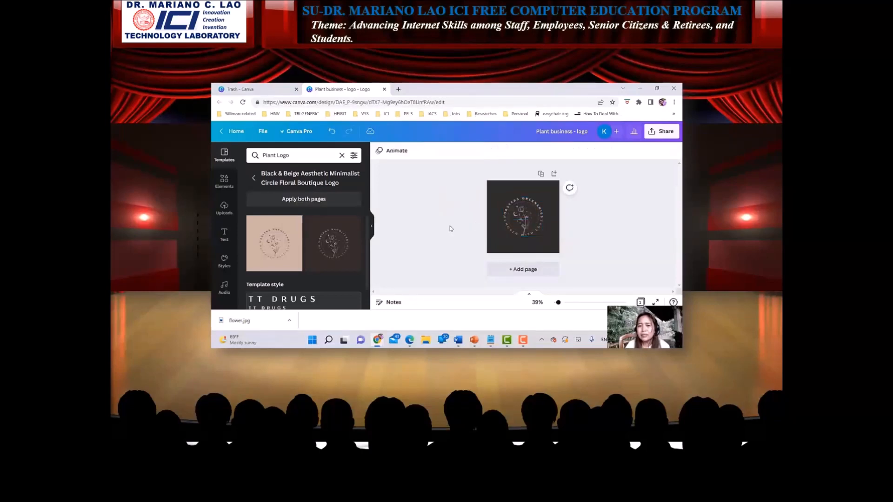
Try flipping the flower graphic horizontally and vertically, reversing each flip to restore its original orientation
click(524, 222)
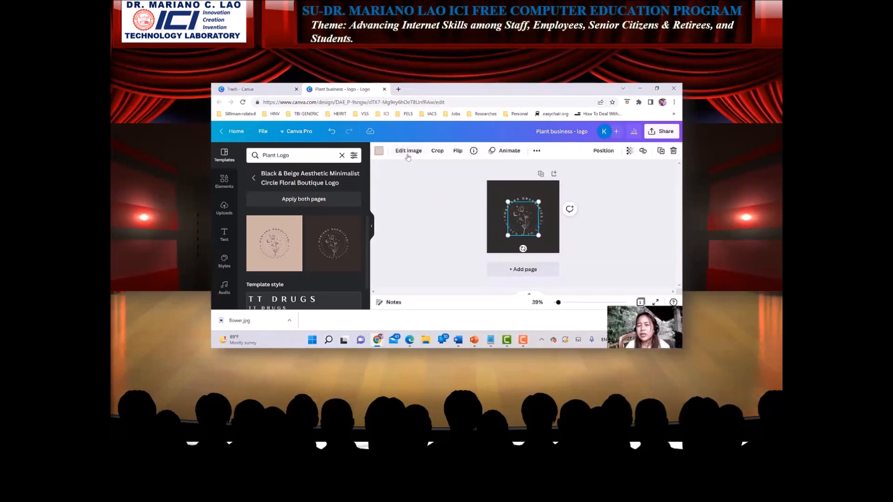
click(458, 154)
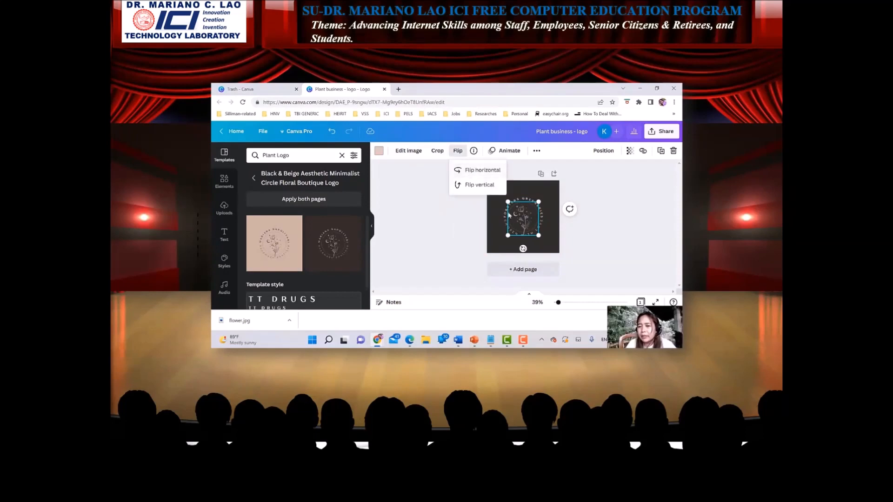
click(486, 178)
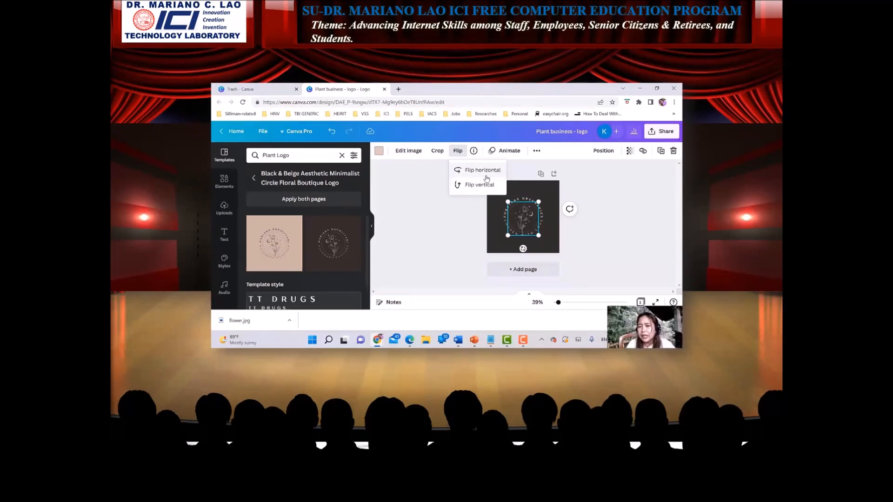
click(487, 178)
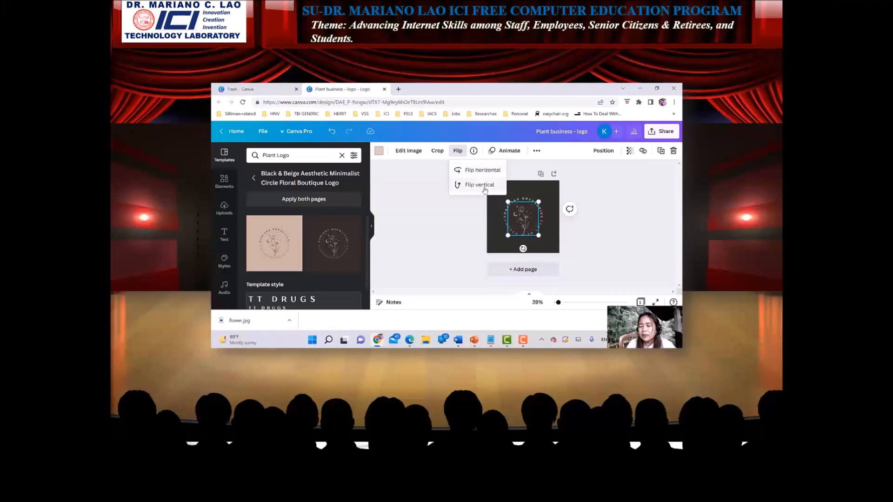
click(485, 189)
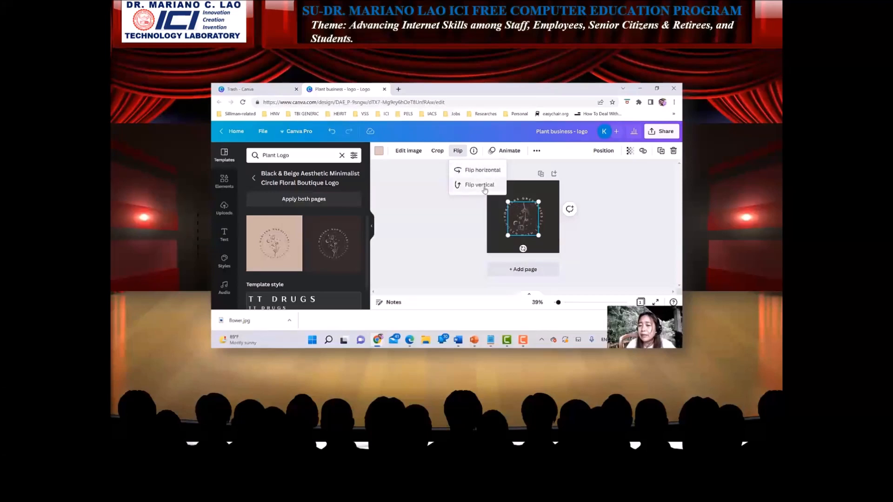
click(485, 189)
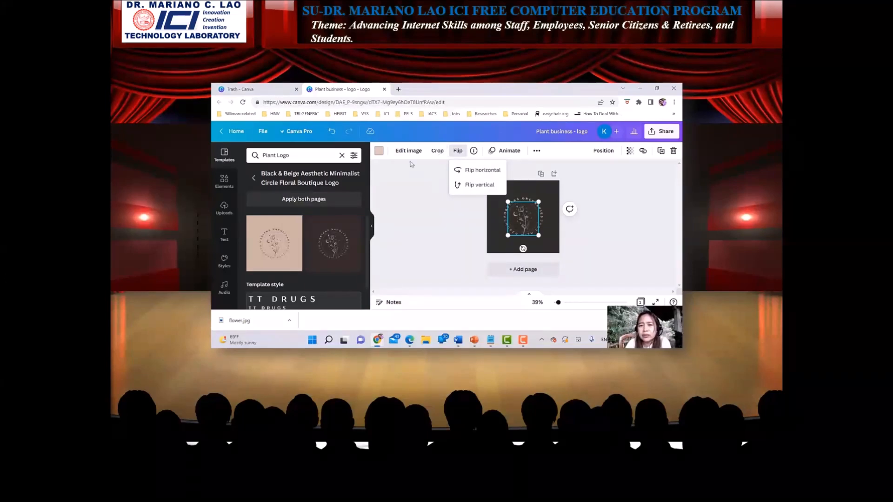
Look through the image effects offered for the flower graphic, from Smartmockups to the suggested effects, and return to the start
click(408, 156)
click(408, 151)
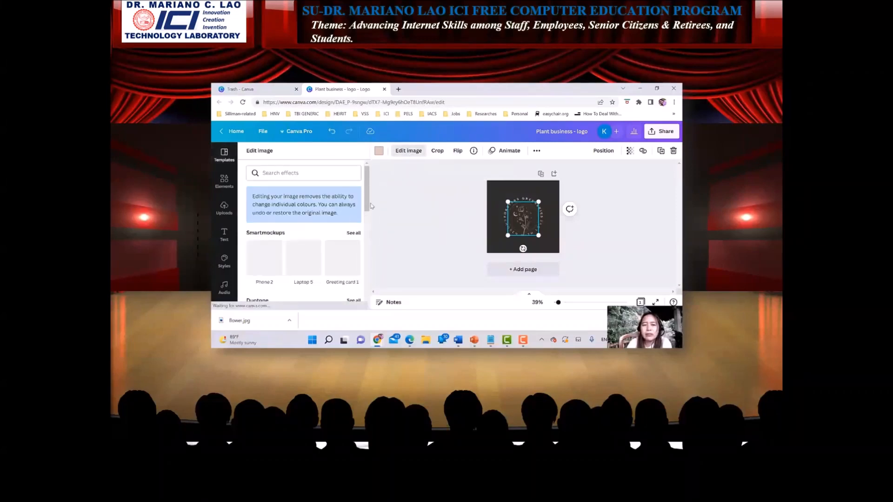
mouse_move(366, 209)
mouse_down()
mouse_move(366, 249)
mouse_move(364, 209)
mouse_up()
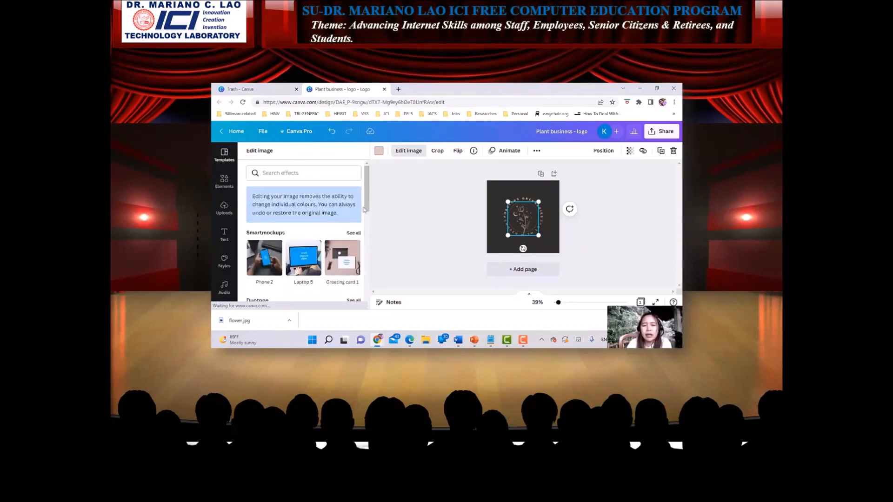
drag(365, 209, 366, 222)
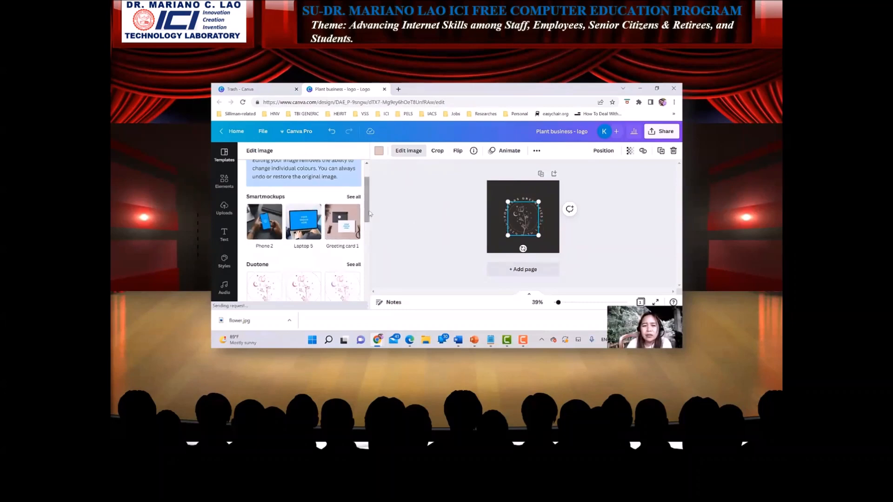
scroll(369, 213, down, 2)
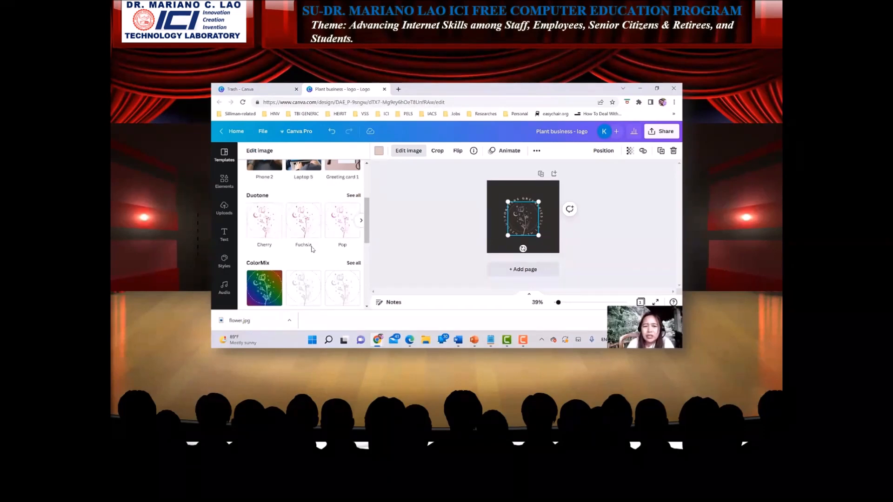
drag(366, 234, 366, 253)
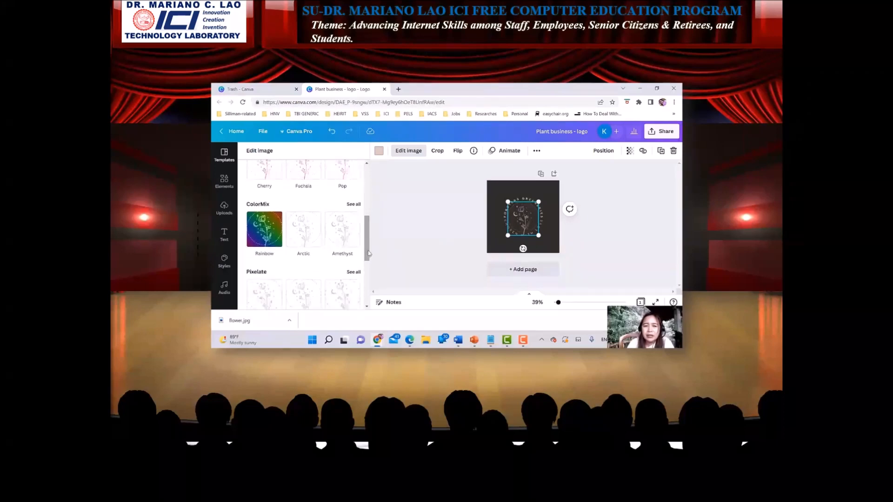
drag(369, 254, 360, 302)
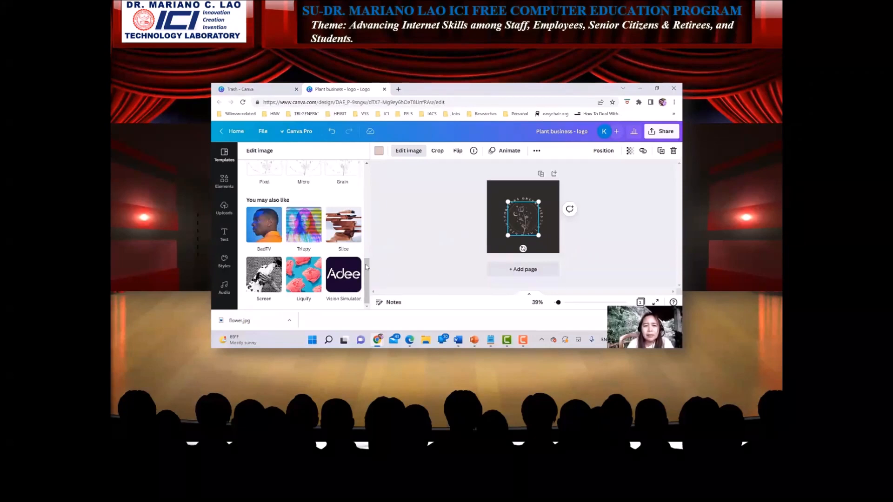
drag(367, 280, 373, 174)
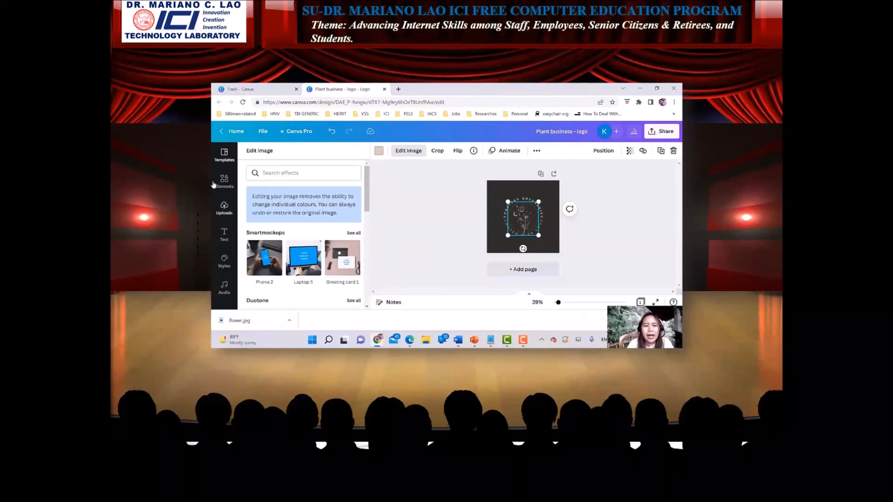
Show the uploaded media, and search Google Images for "FLOWER" in a new browser tab
click(224, 209)
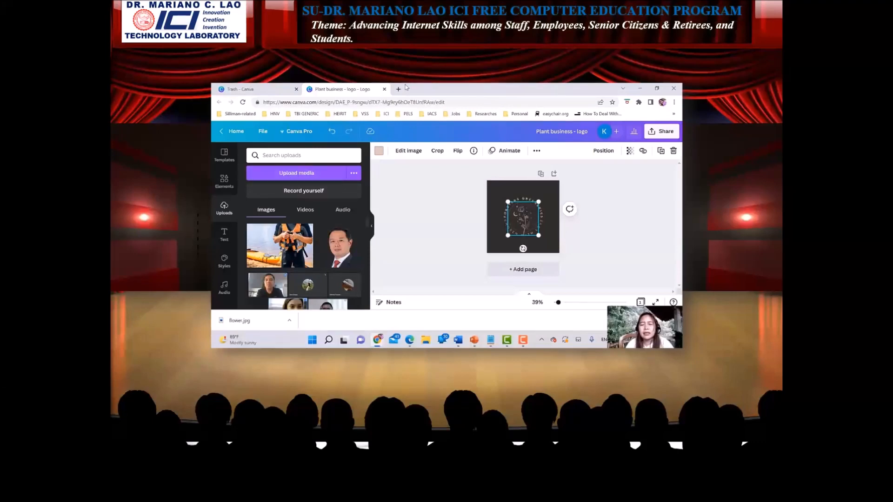
click(399, 89)
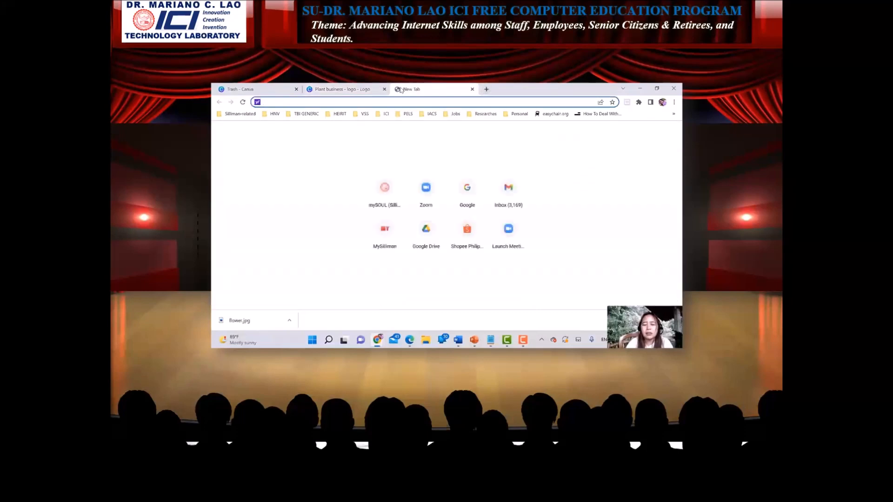
text(GOO)
key(Return)
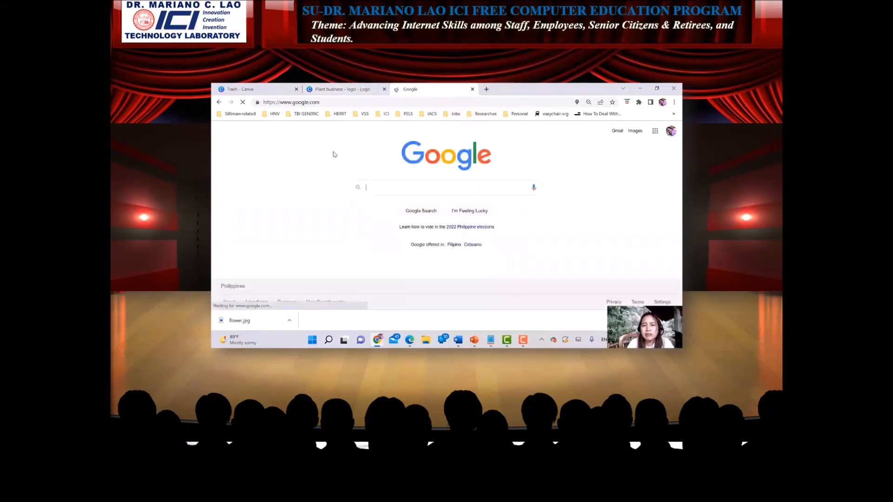
text(FLOWER)
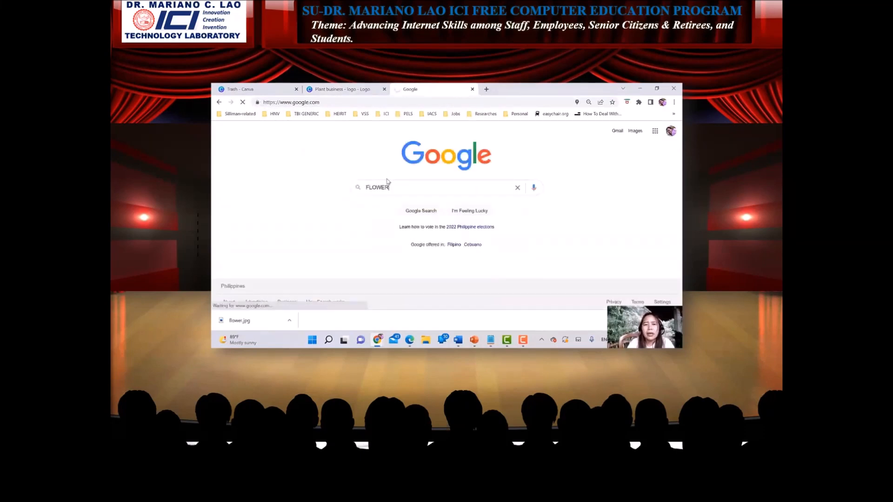
key(Return)
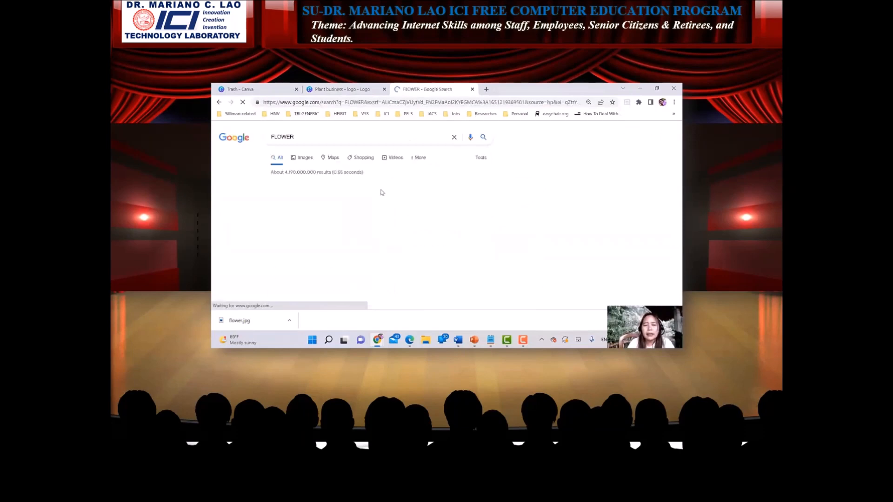
click(310, 163)
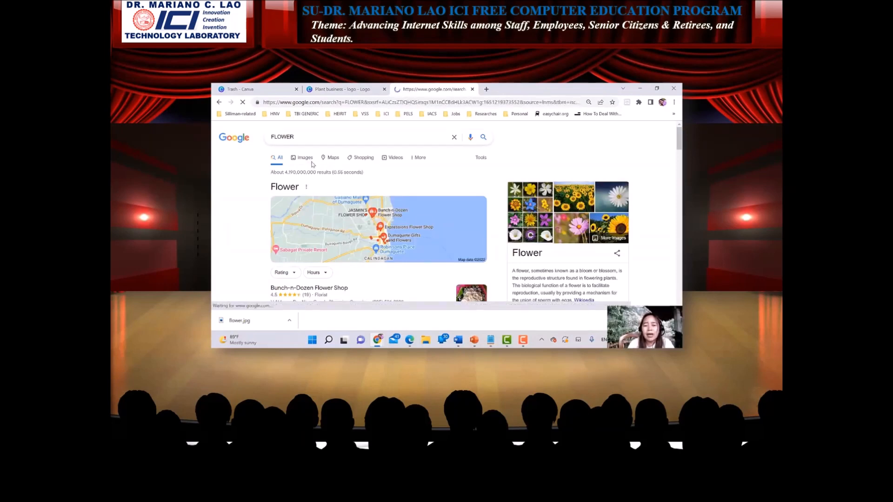
Filter the flower image results to Creative Commons licenses and browse the matching pictures
click(418, 155)
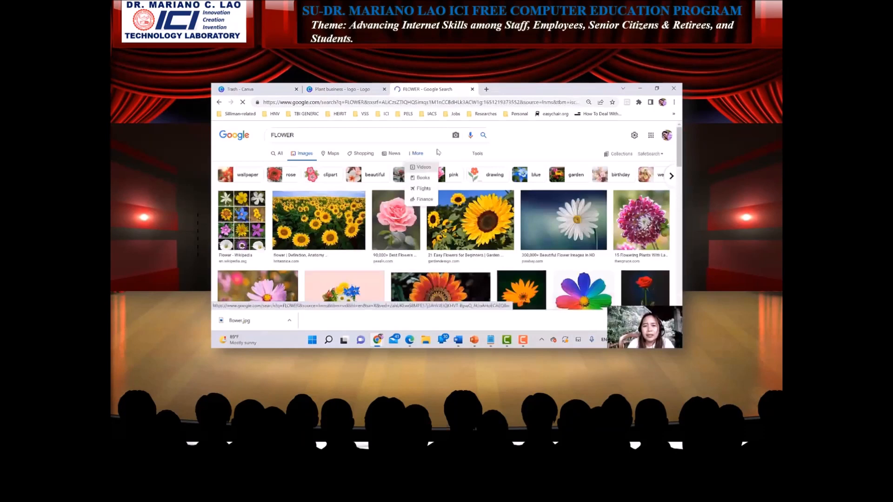
click(484, 159)
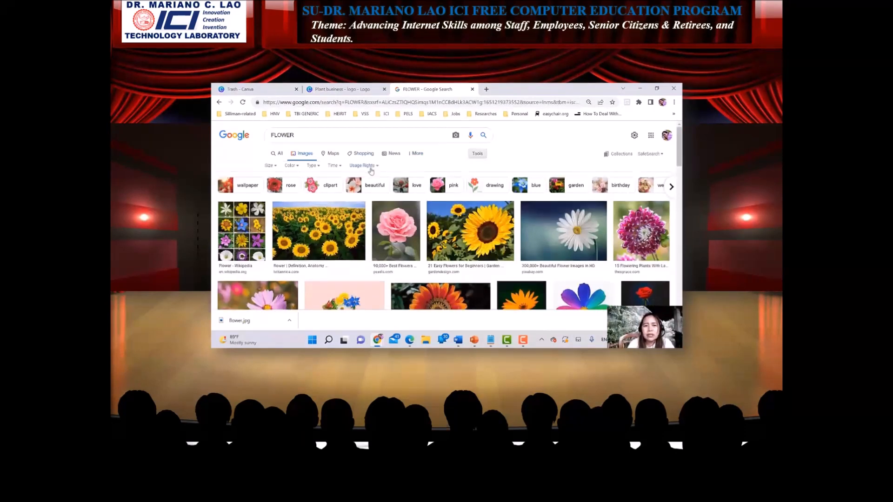
click(365, 165)
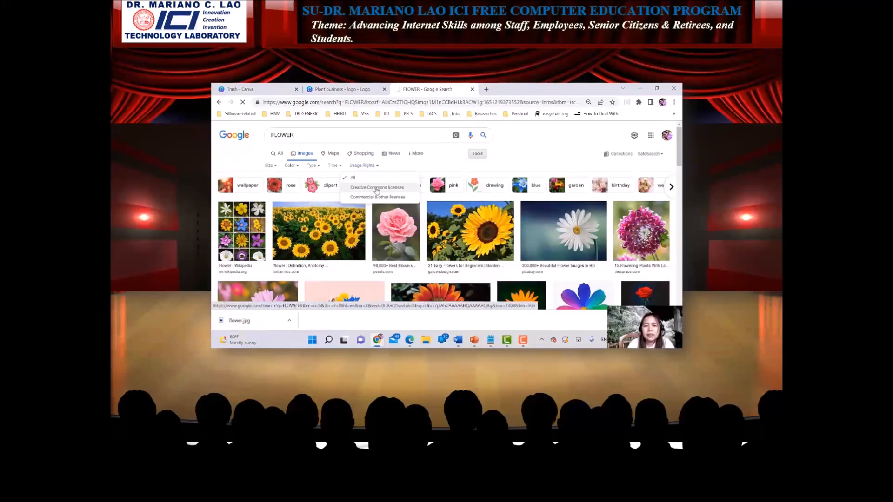
click(377, 187)
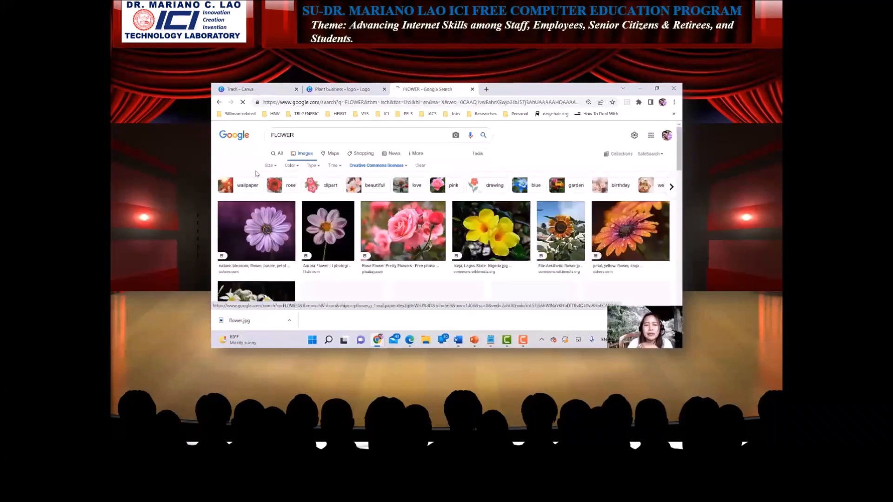
scroll(411, 228, down, 2)
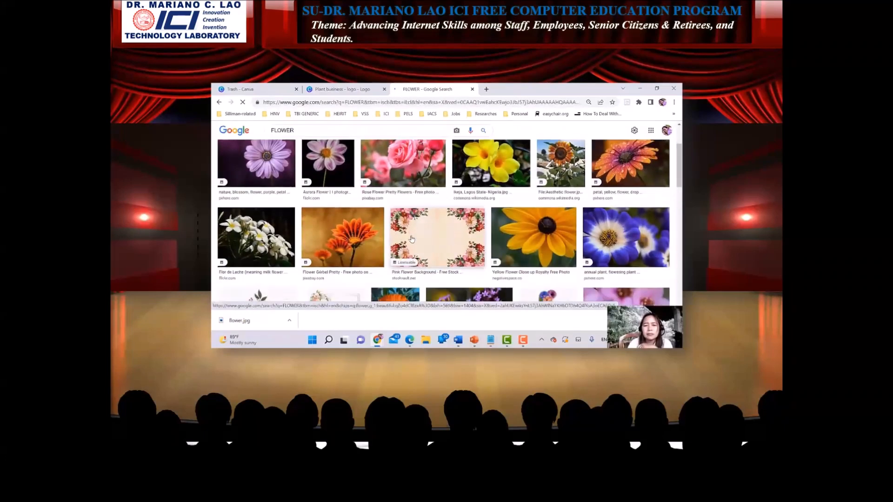
scroll(411, 239, down, 1)
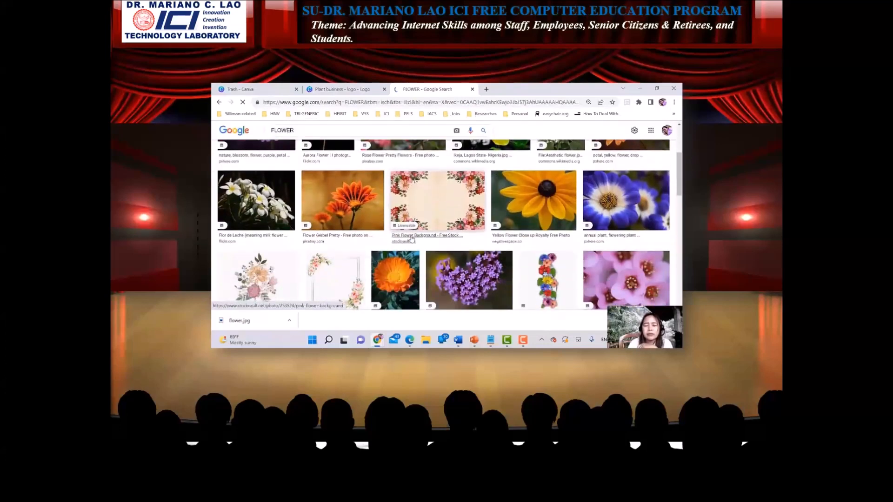
scroll(411, 239, down, 2)
scroll(411, 239, up, 1)
scroll(411, 239, down, 2)
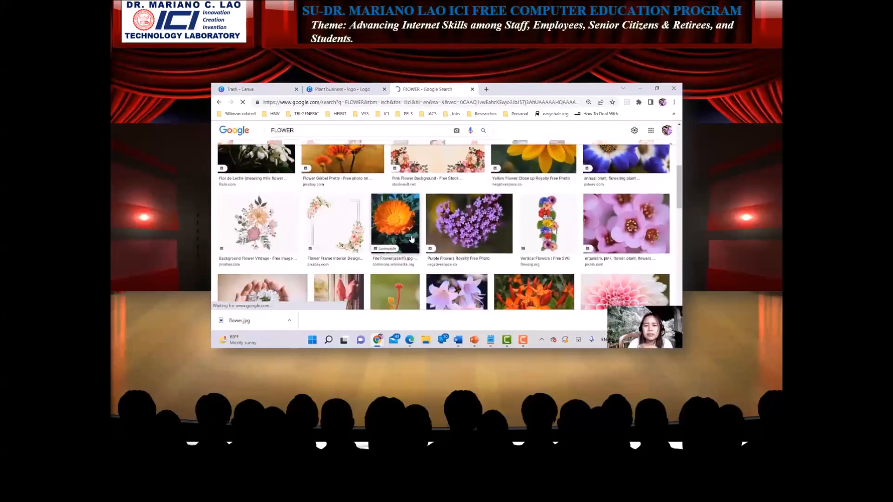
Save the first purple flower picture from the image results as "flower logo" in the Pictures folder
scroll(411, 239, up, 2)
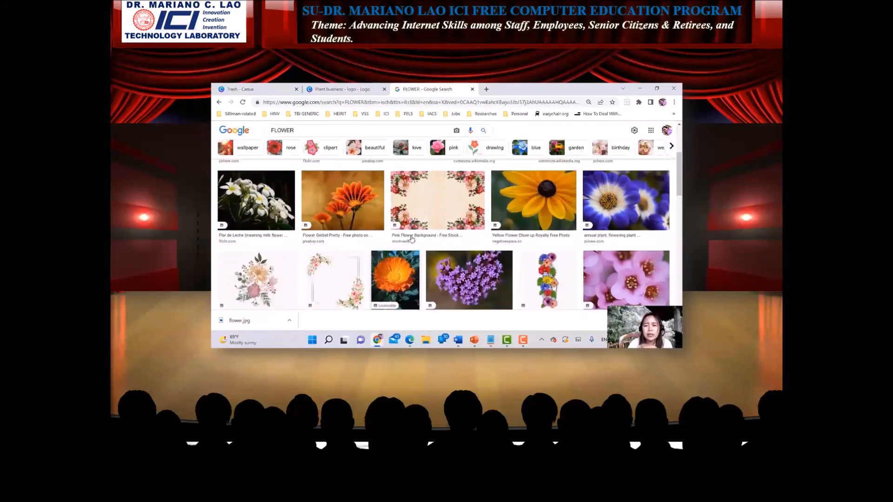
scroll(412, 239, up, 3)
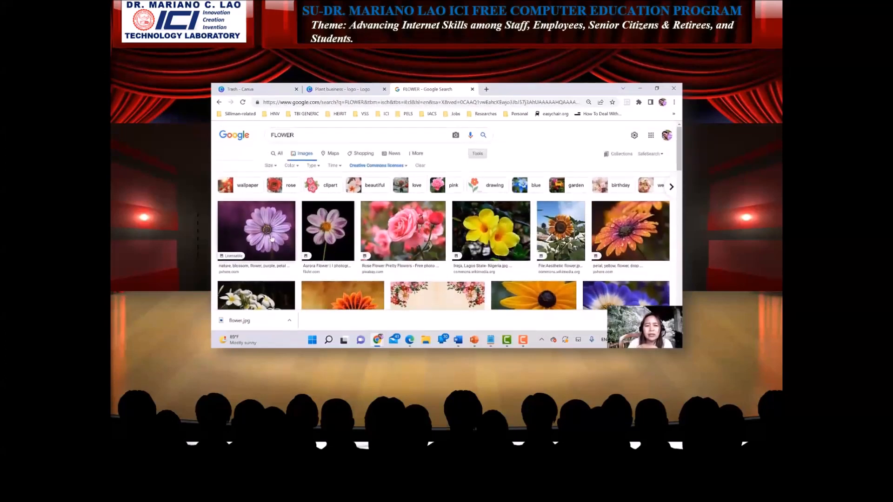
right_click(272, 238)
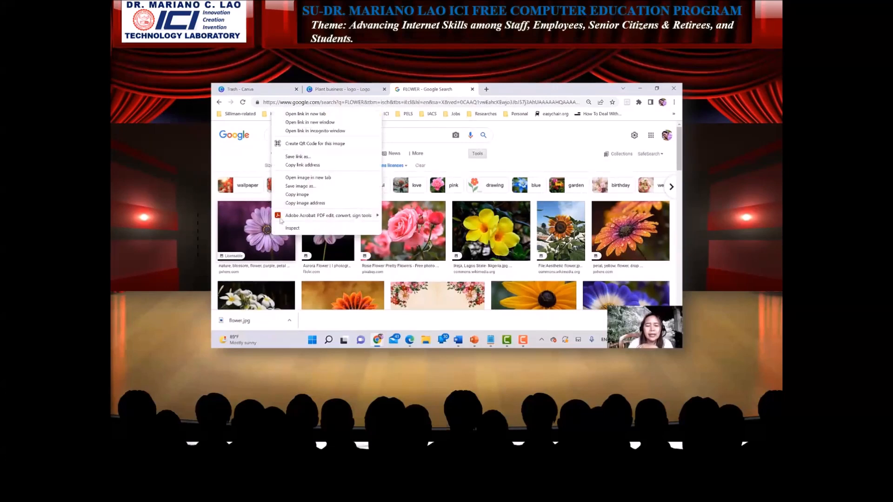
click(291, 186)
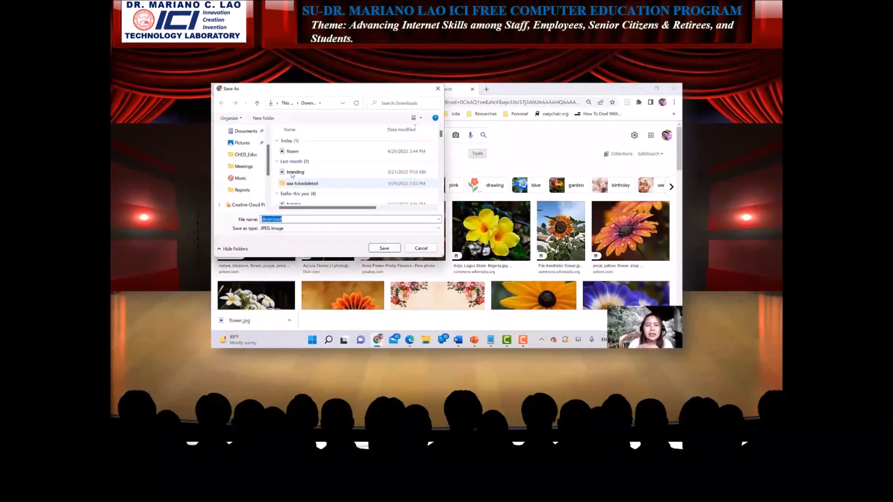
click(297, 220)
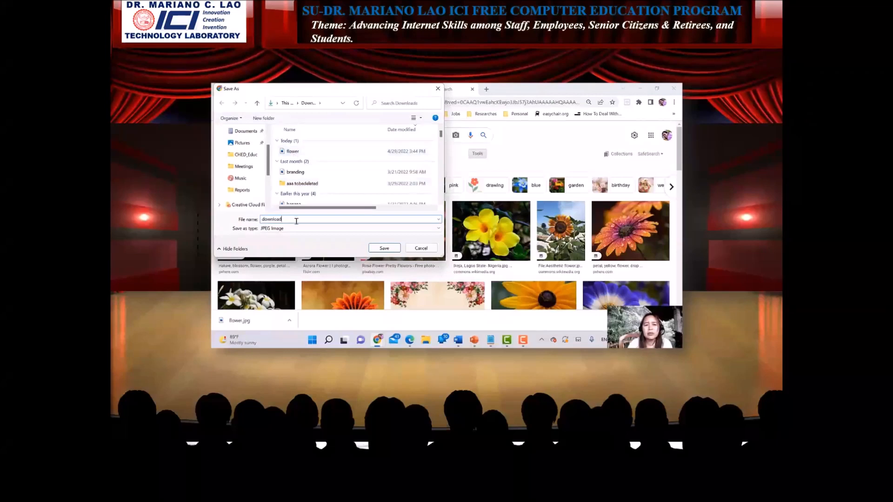
drag(258, 222, 258, 222)
text(FLOWER)
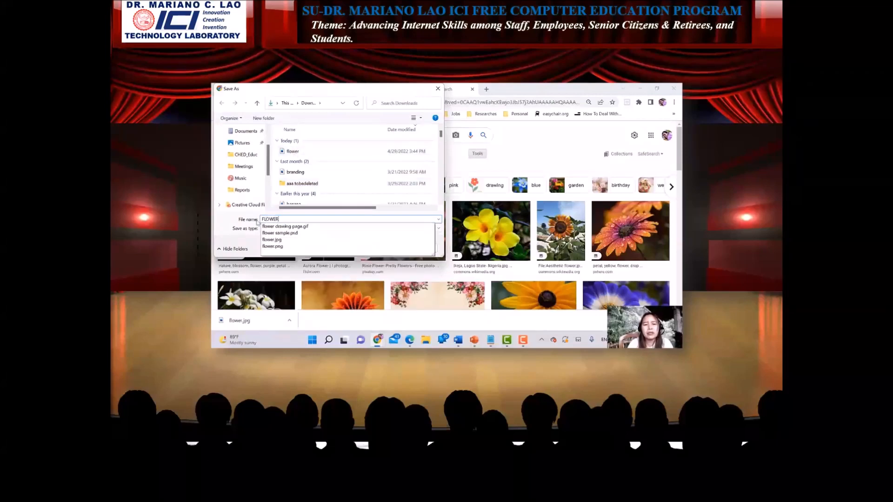
key(BackSpace)
key(BackSpace)
key(BackSpace)
key(BackSpace)
text(f)
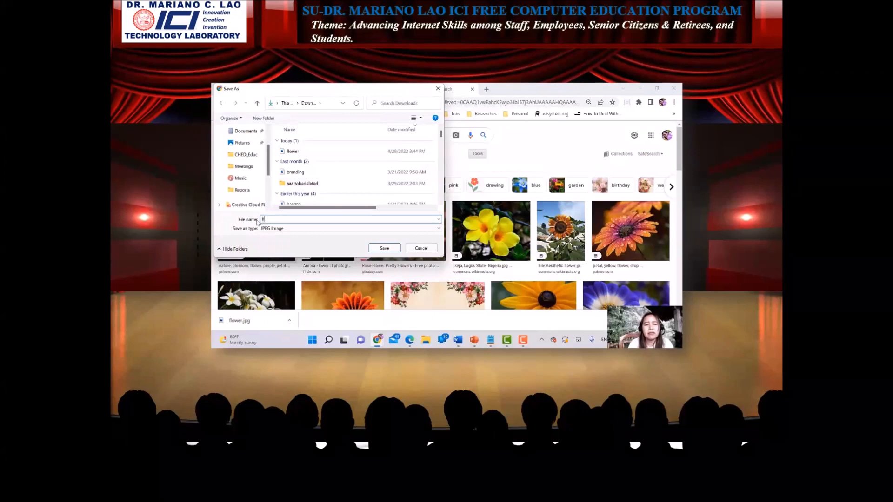
text(lower2)
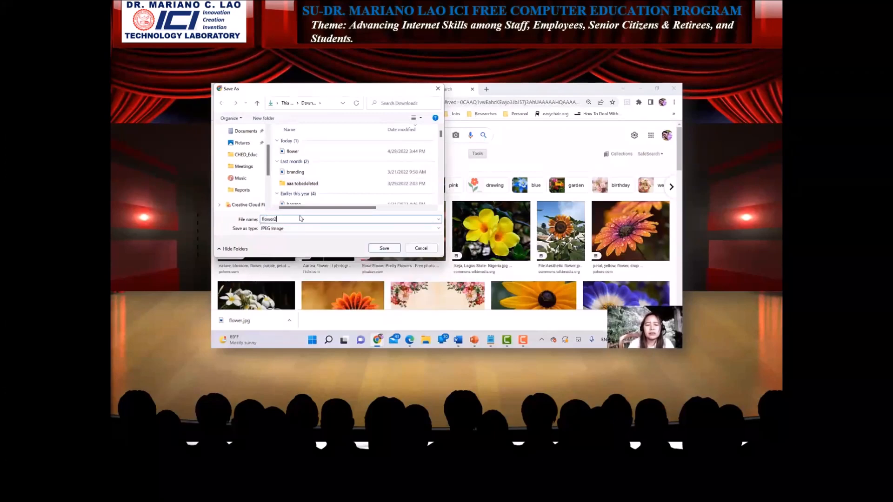
key(BackSpace)
text(logo)
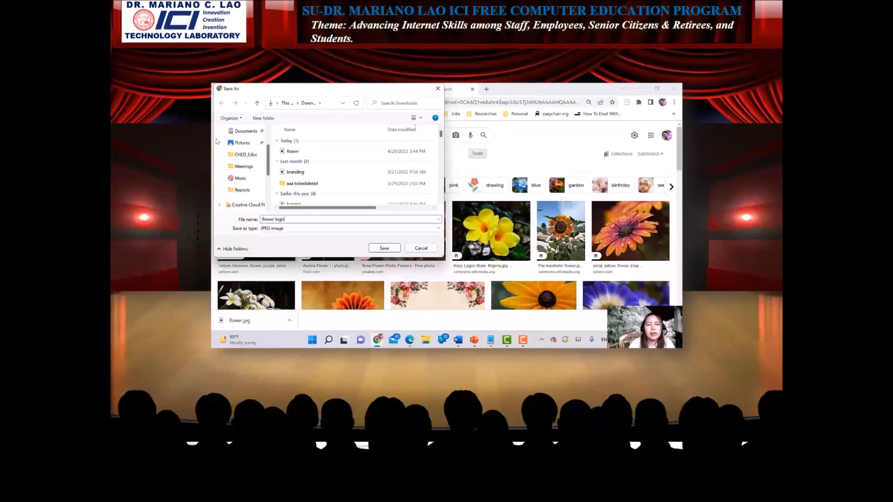
click(241, 142)
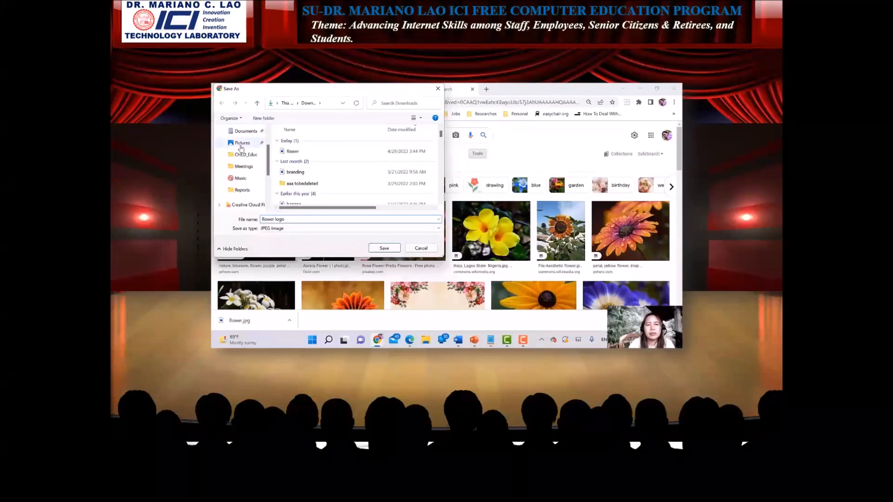
click(390, 249)
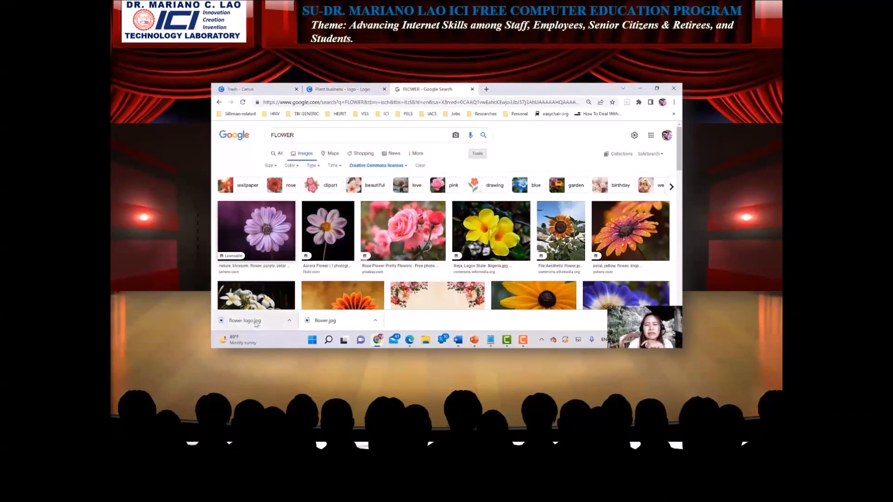
Return to the "Plant business - logo" design in Canva and upload the recently saved "flower logo" image
click(337, 90)
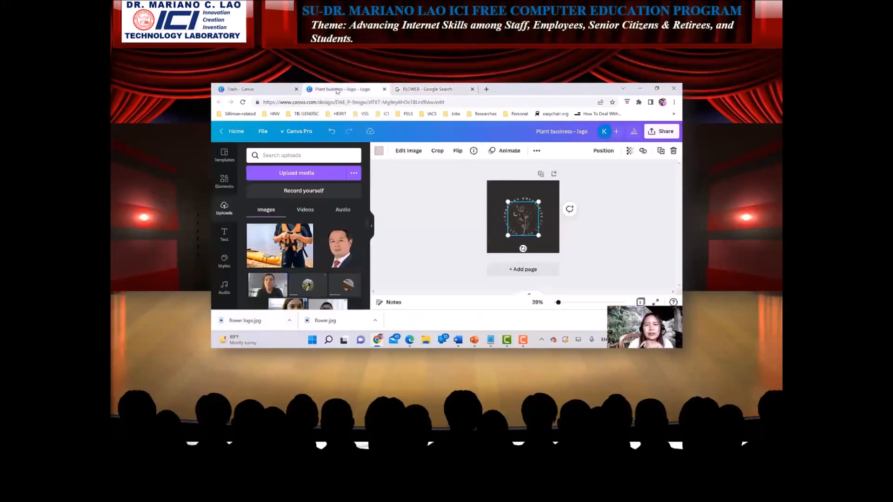
click(302, 176)
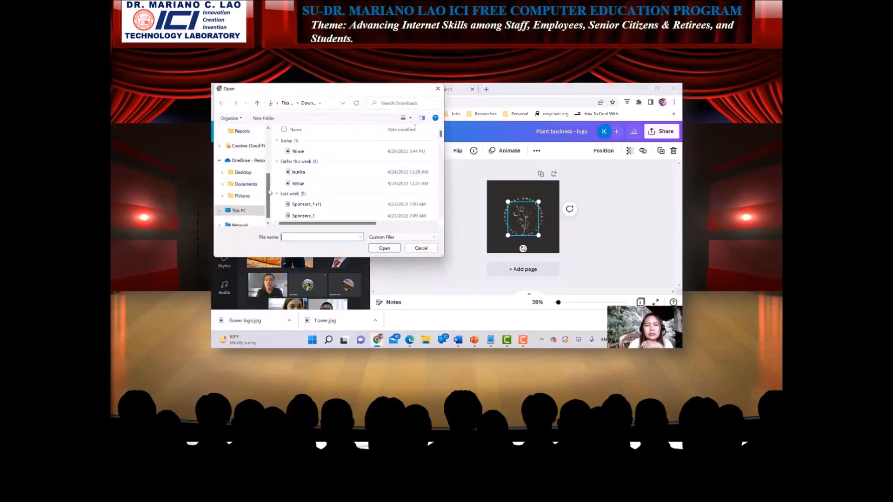
scroll(270, 139, up, 5)
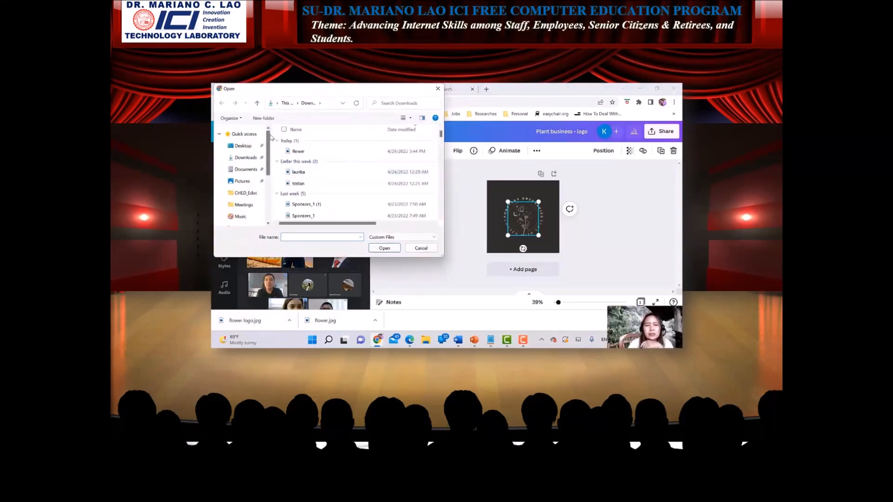
click(247, 186)
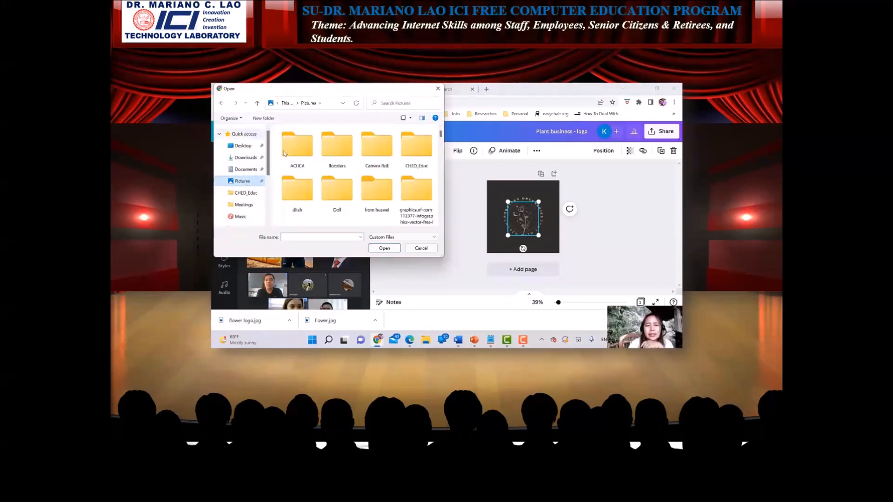
click(250, 136)
scroll(302, 200, down, 5)
click(302, 196)
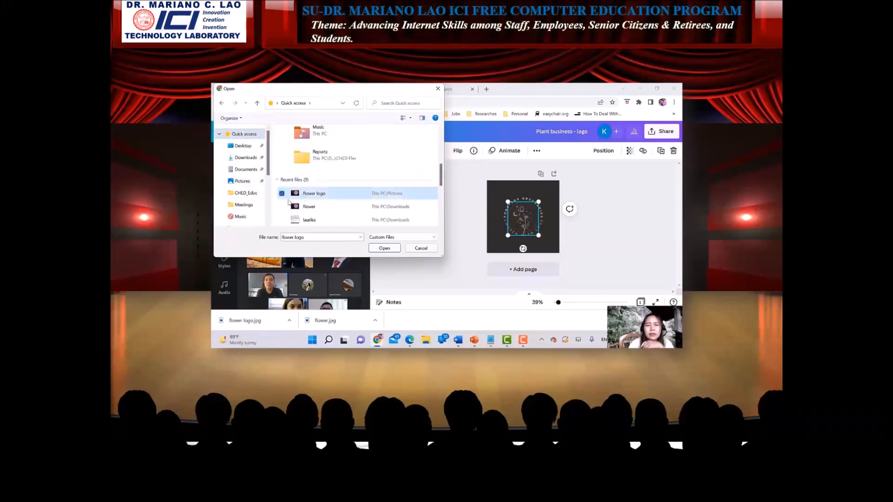
click(384, 248)
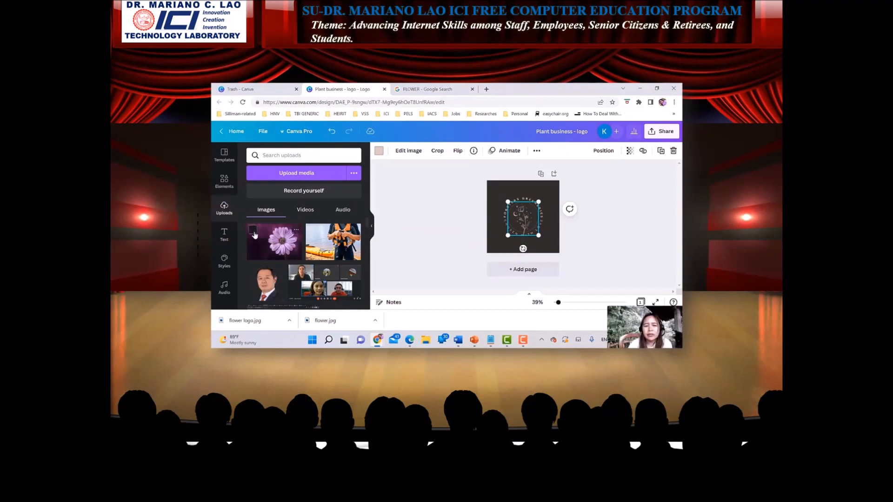
Place the uploaded purple flower image over the logo's central graphic and enlarge it to cover the circular text's width
click(253, 231)
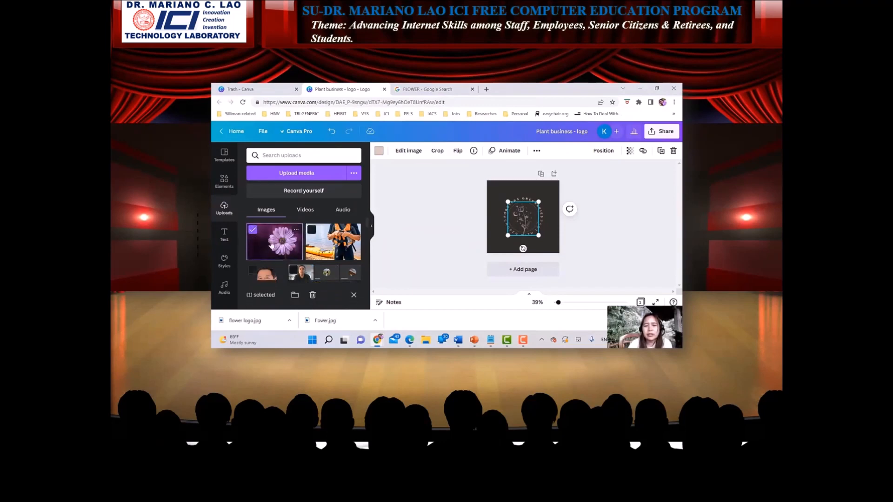
drag(283, 242, 520, 217)
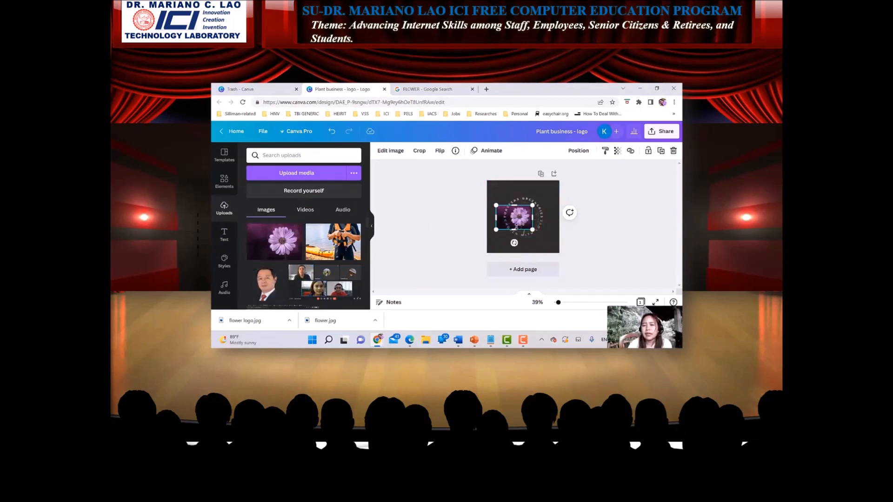
drag(533, 230, 543, 237)
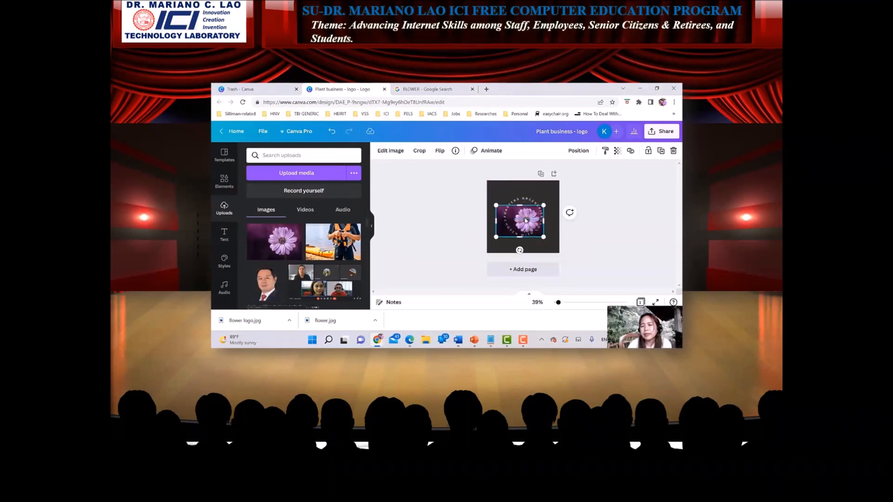
drag(526, 220, 525, 215)
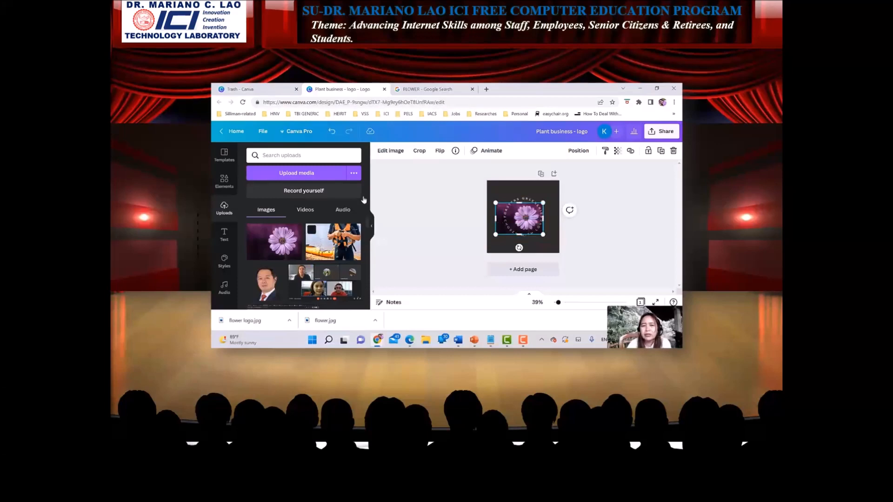
Remove the purple flower image's background and crop the image closely around the blossom
click(400, 155)
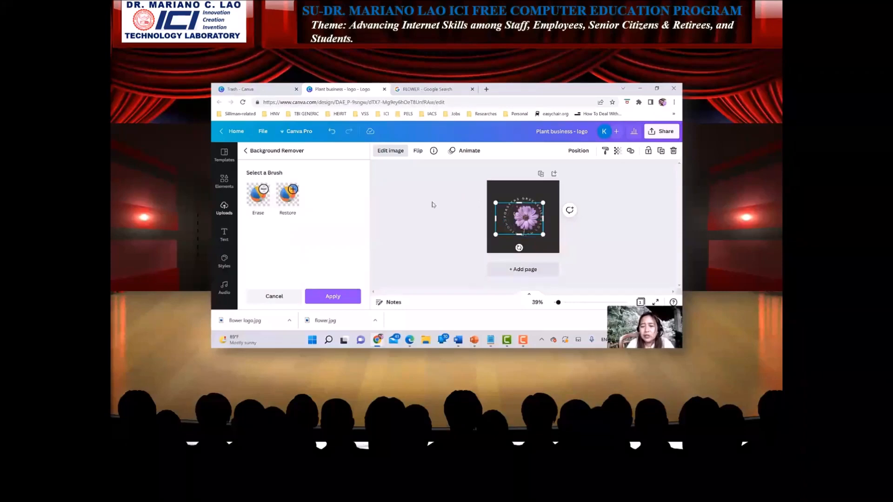
click(342, 295)
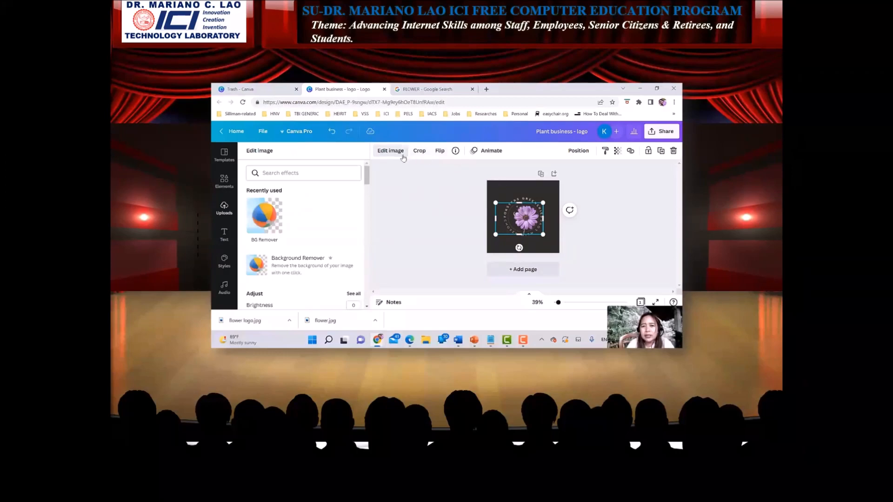
click(419, 150)
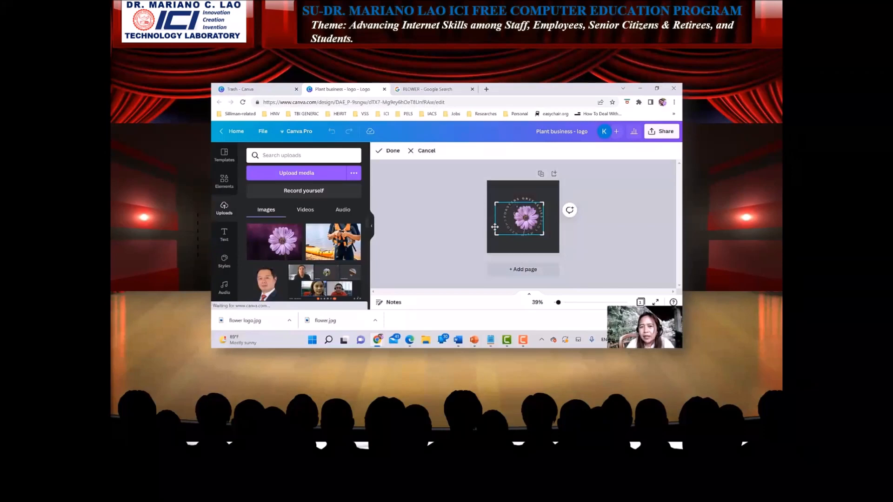
drag(495, 232, 506, 230)
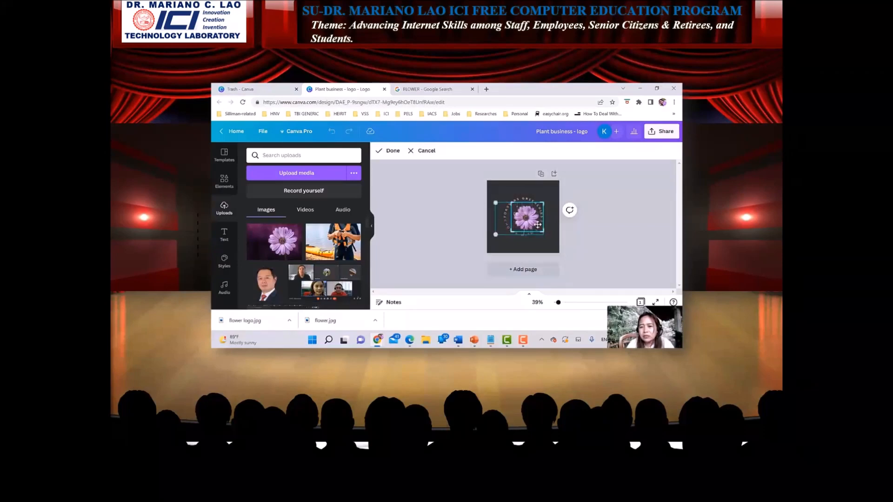
drag(543, 204, 541, 205)
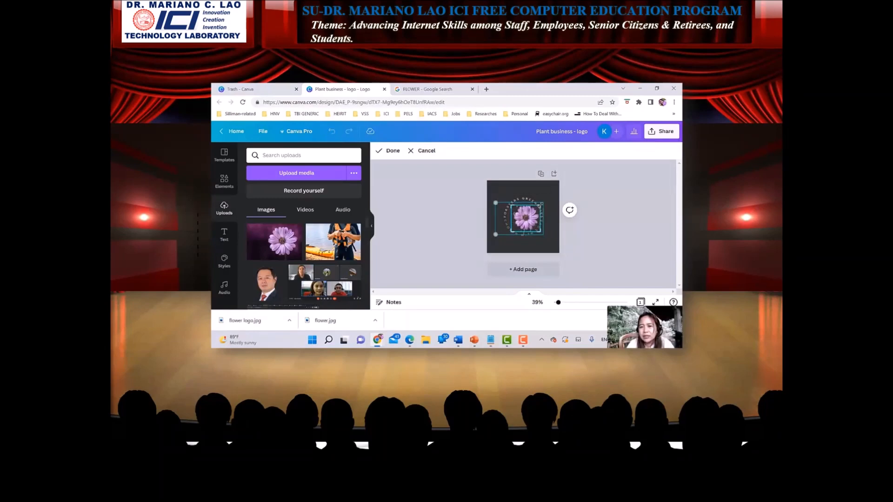
click(554, 229)
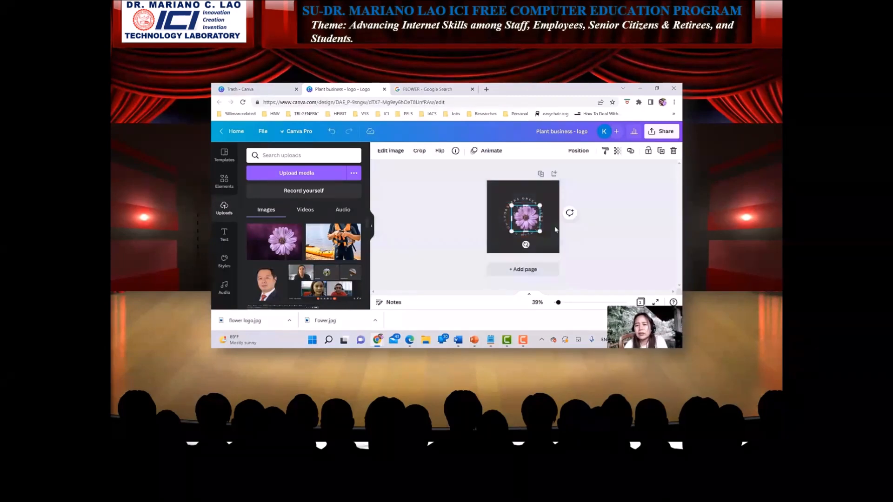
click(545, 229)
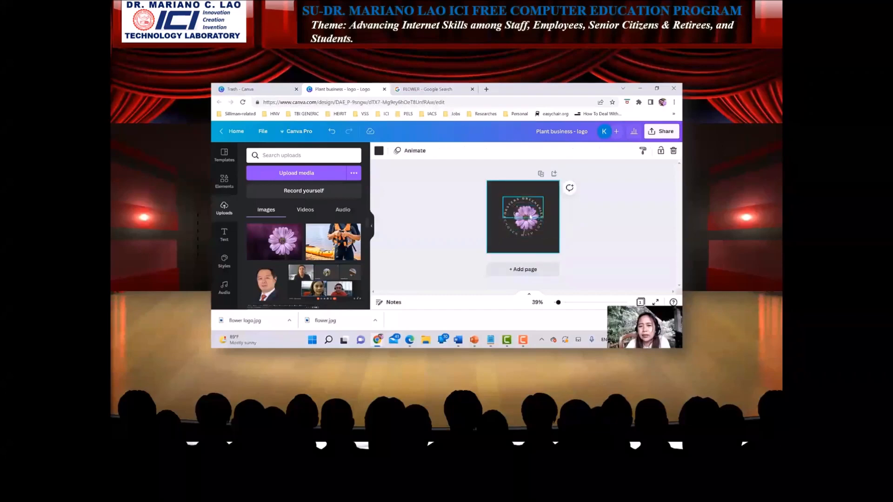
Replace the original line-art flower graphic with the cropped purple flower, centered inside the circular text
click(530, 223)
click(526, 217)
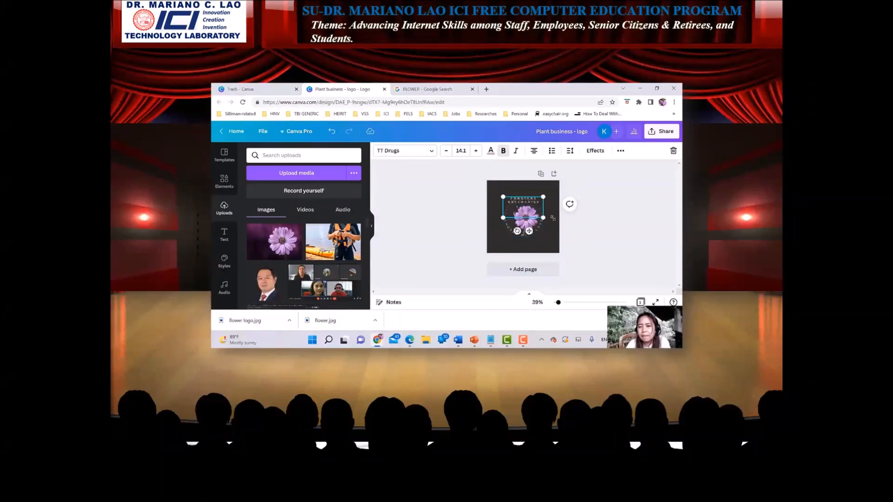
click(524, 220)
click(526, 222)
click(525, 220)
drag(525, 220, 471, 221)
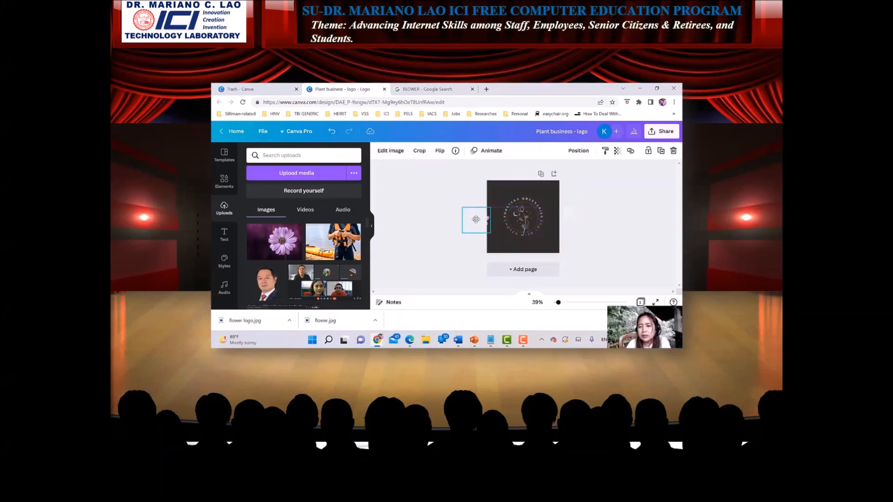
click(524, 217)
click(524, 219)
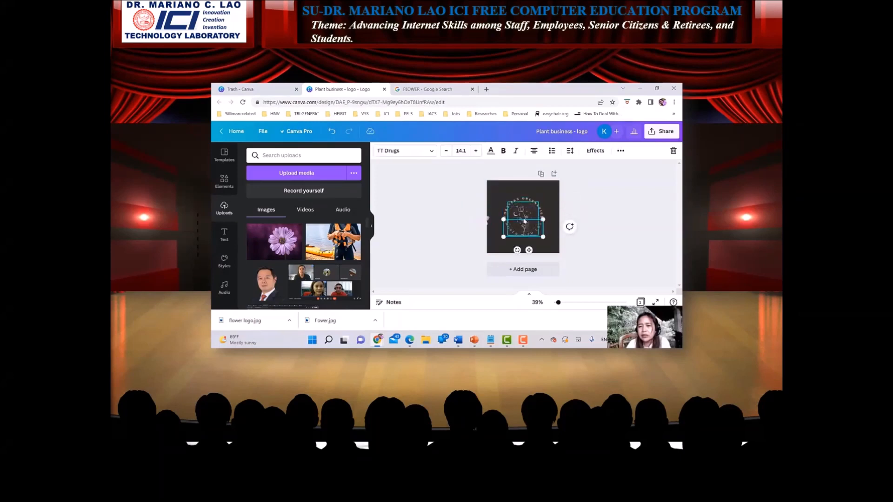
mouse_move(524, 221)
mouse_down()
mouse_move(481, 223)
mouse_move(525, 223)
mouse_up()
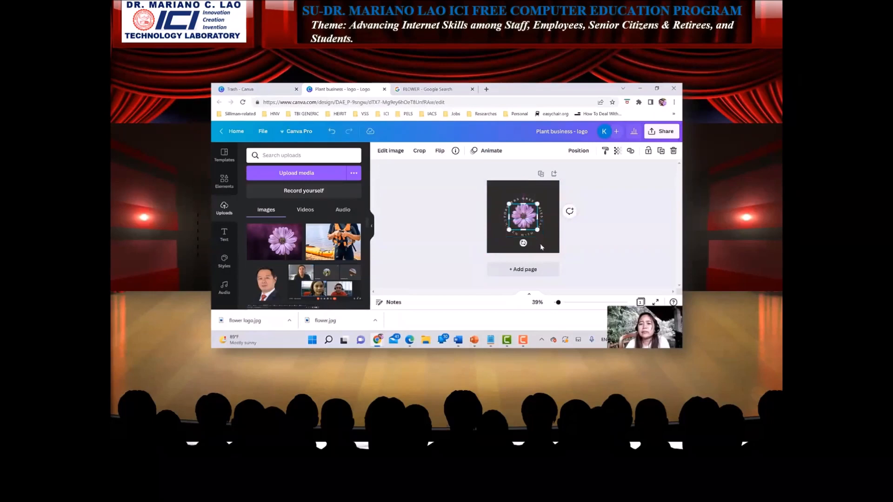
Shorten the curved text below the purple flower to "WITH LOVE"
click(546, 249)
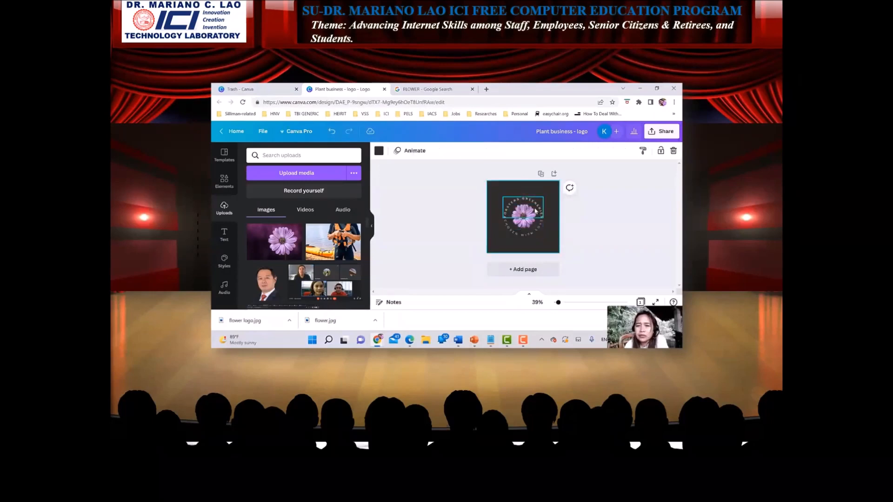
click(523, 234)
click(524, 236)
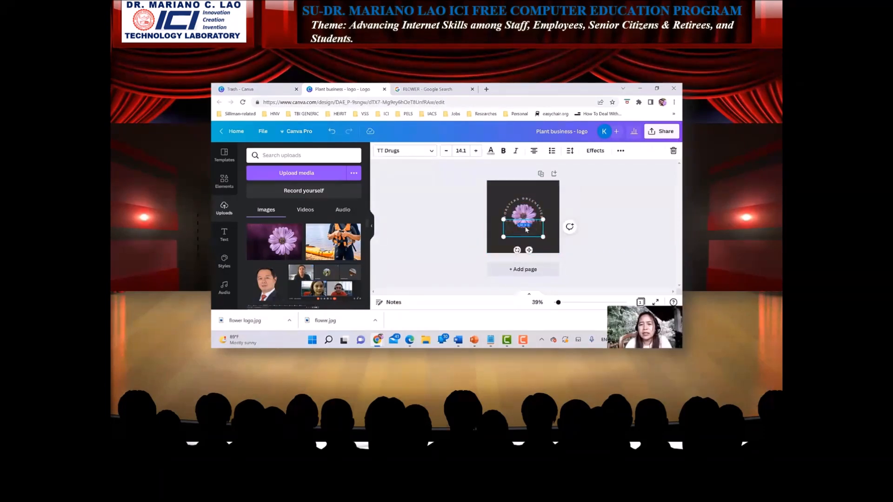
drag(520, 224, 496, 221)
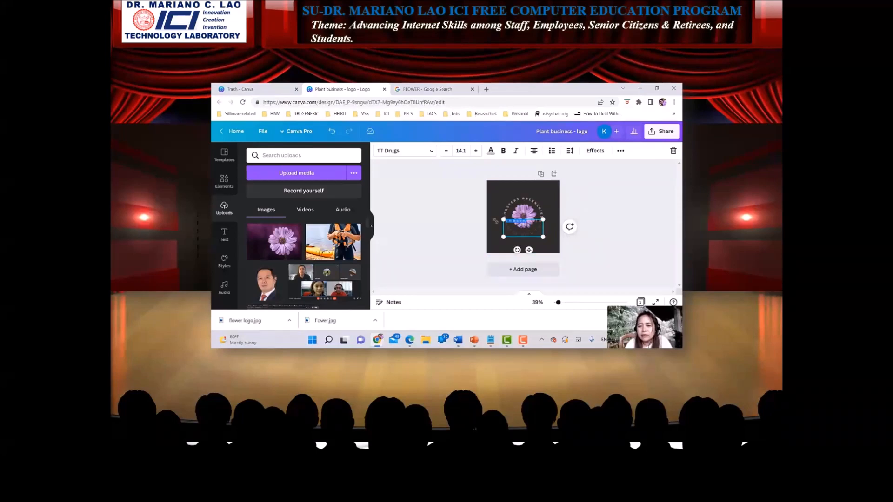
key(BackSpace)
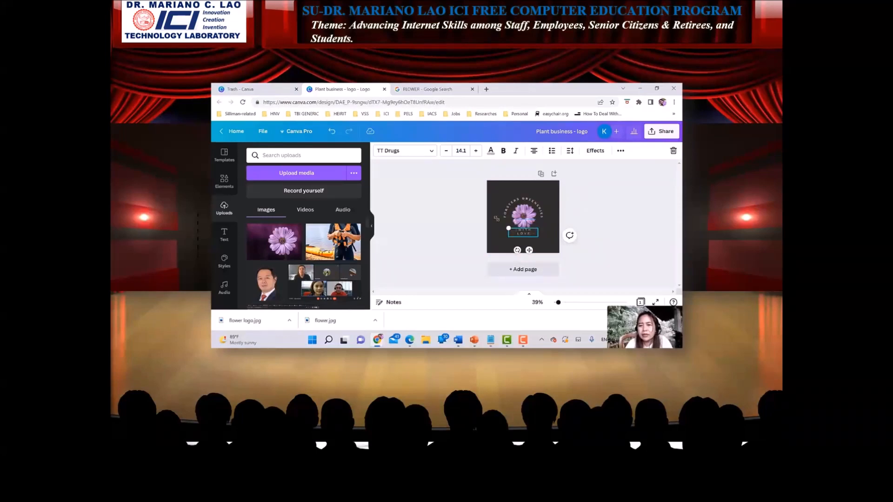
key(Delete)
key(Return)
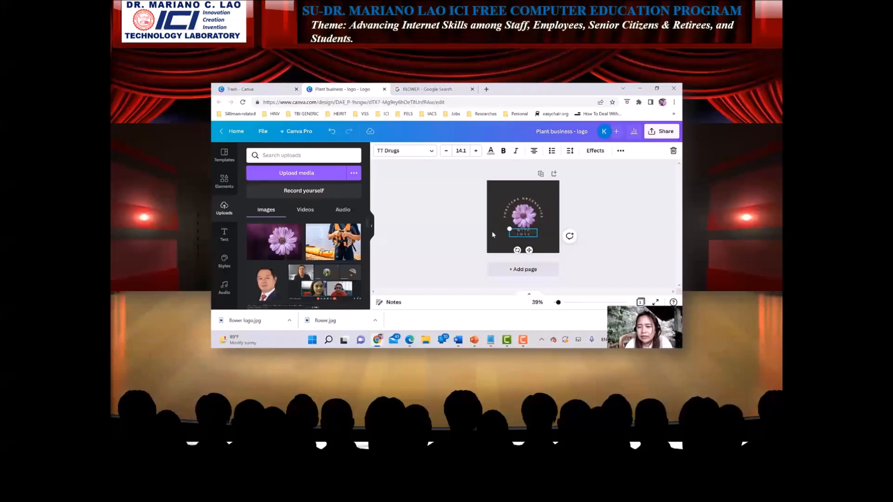
click(494, 235)
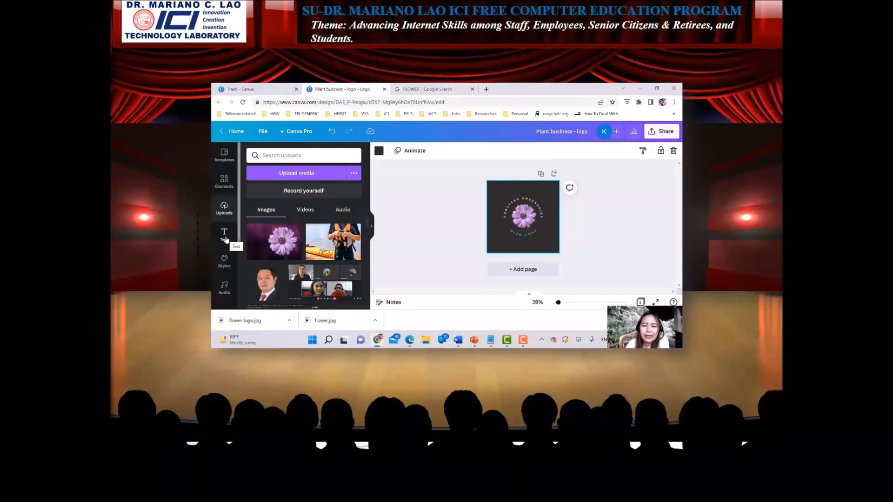
Review the design's sharing options, including link access and the social media platforms available for publishing
scroll(230, 260, down, 3)
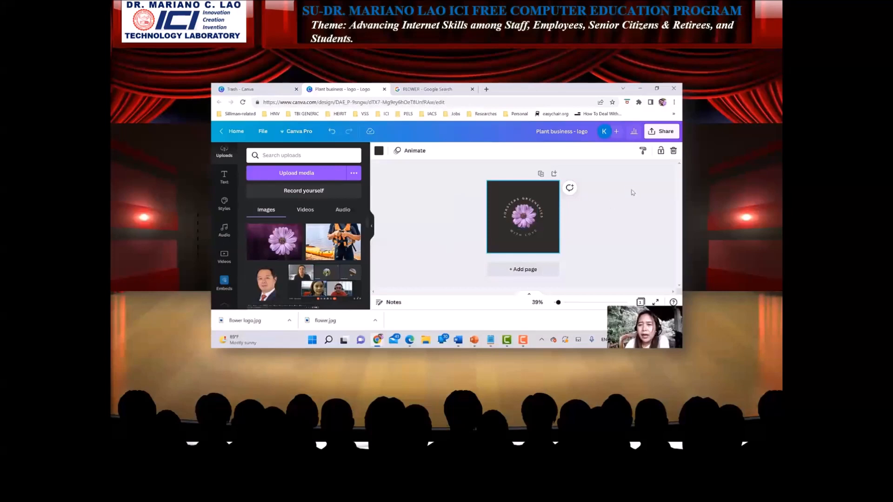
click(640, 151)
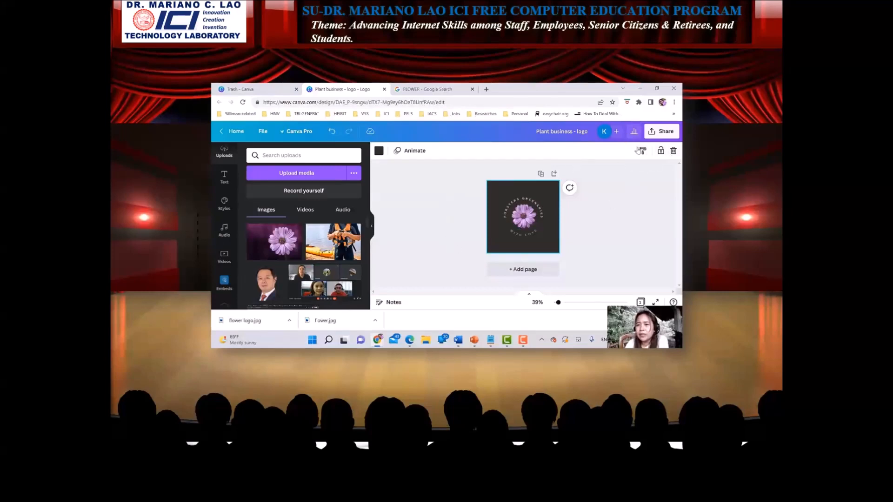
click(654, 135)
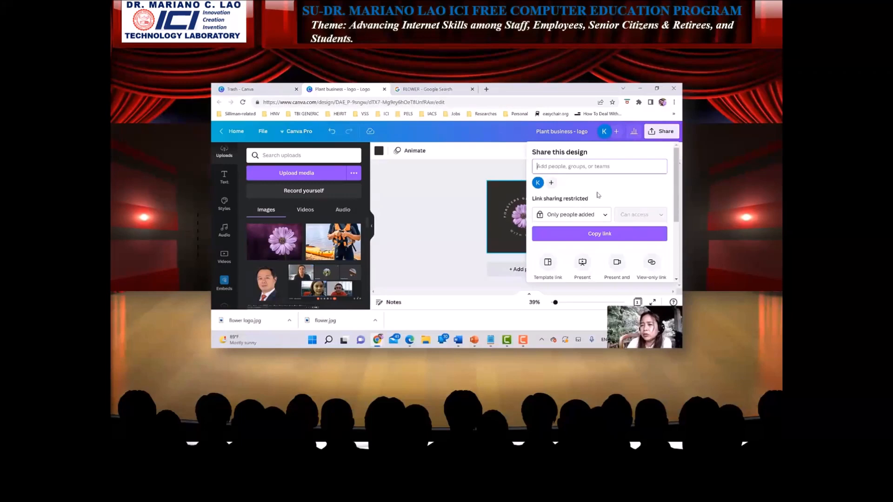
scroll(677, 209, down, 1)
scroll(677, 209, down, 2)
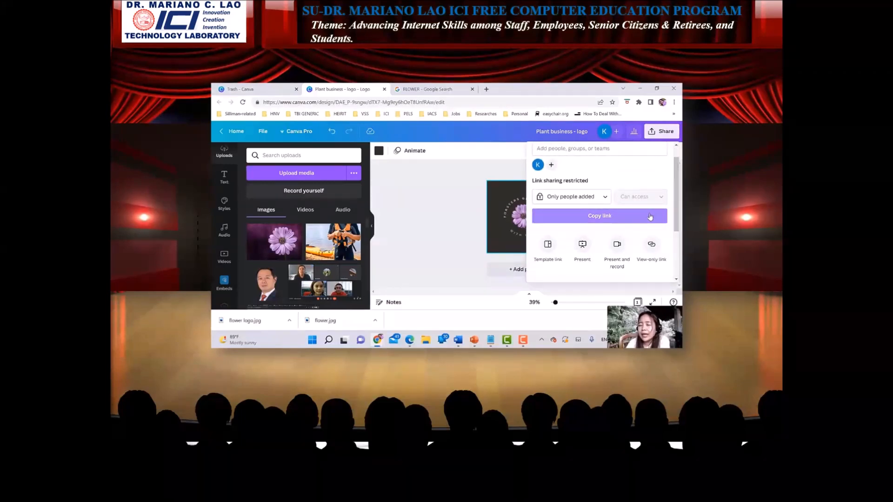
scroll(597, 219, down, 1)
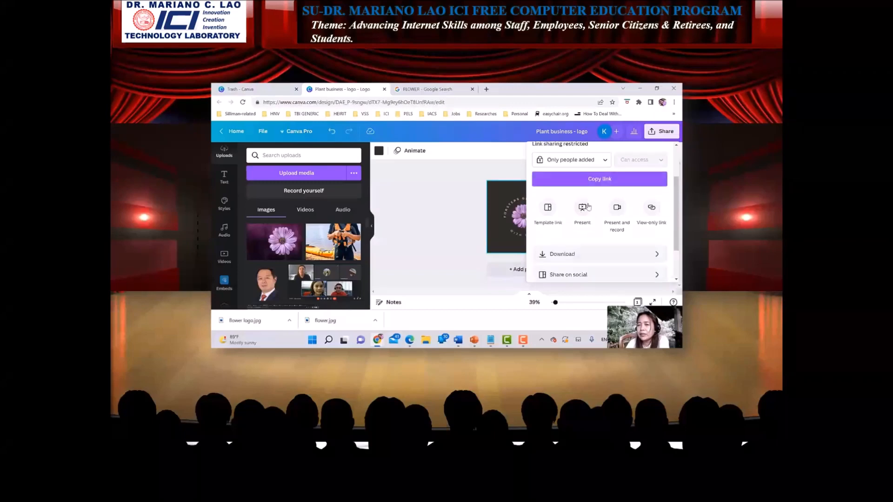
scroll(583, 207, up, 2)
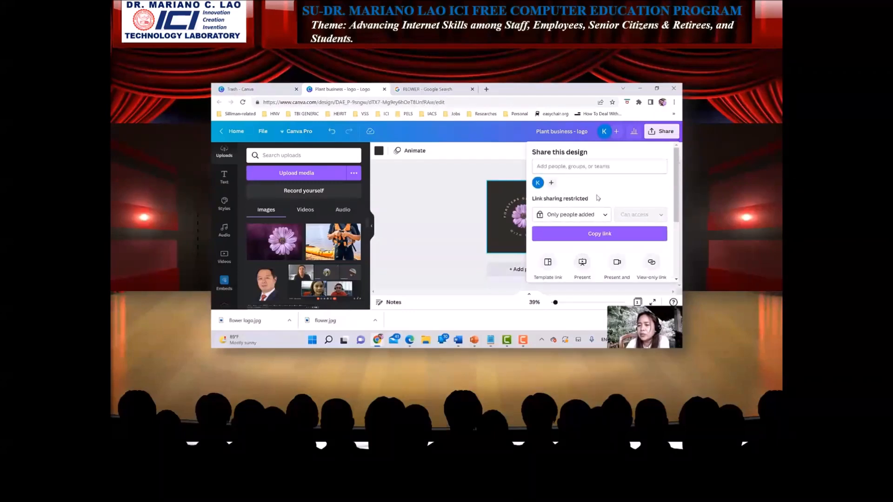
scroll(598, 197, down, 2)
scroll(588, 219, down, 1)
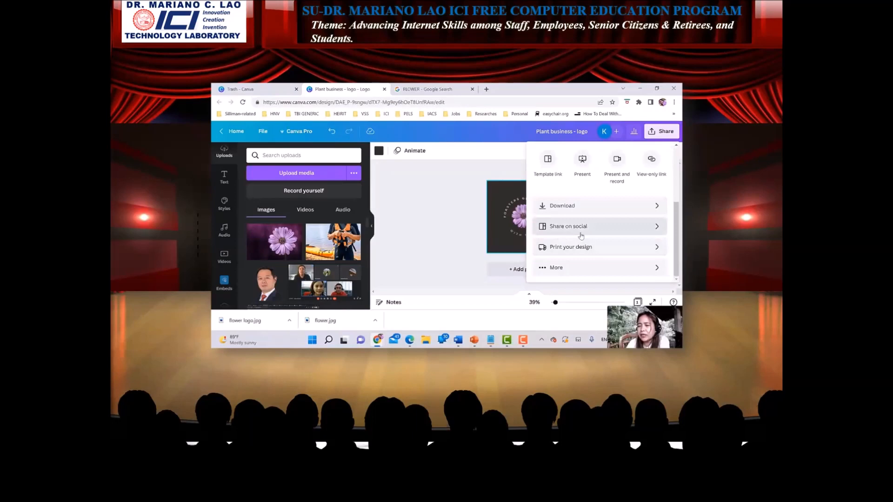
click(657, 228)
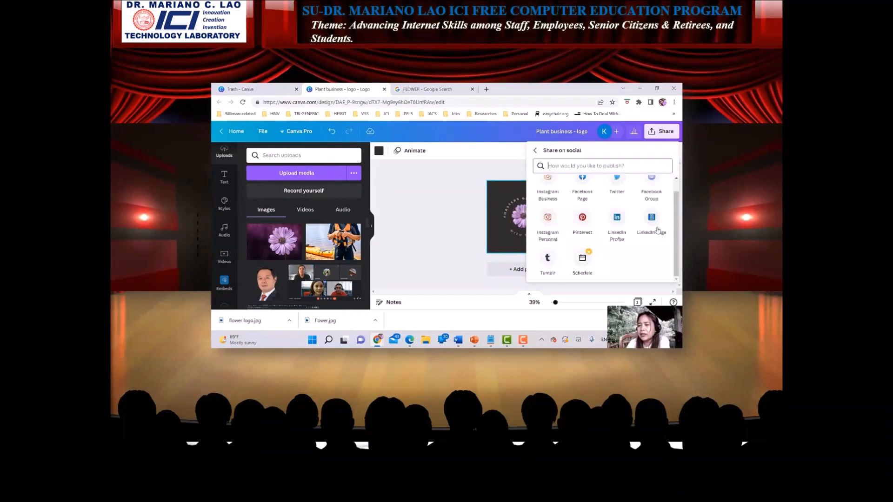
scroll(604, 244, up, 1)
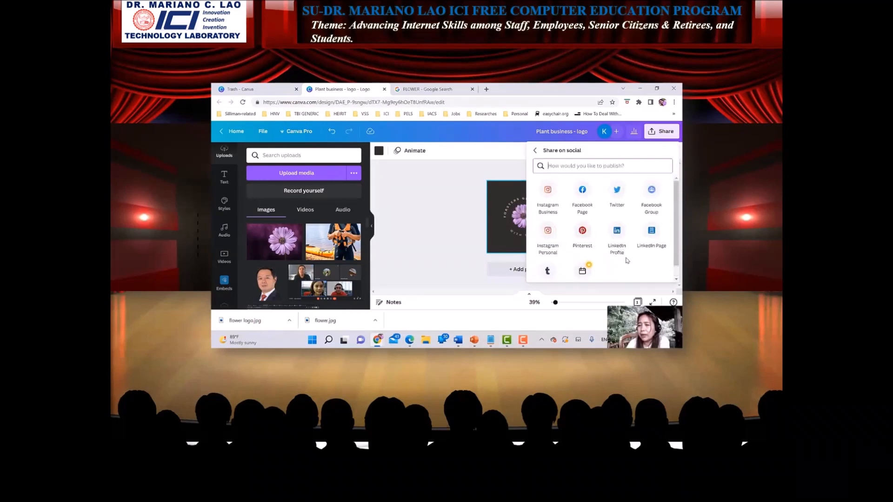
click(535, 152)
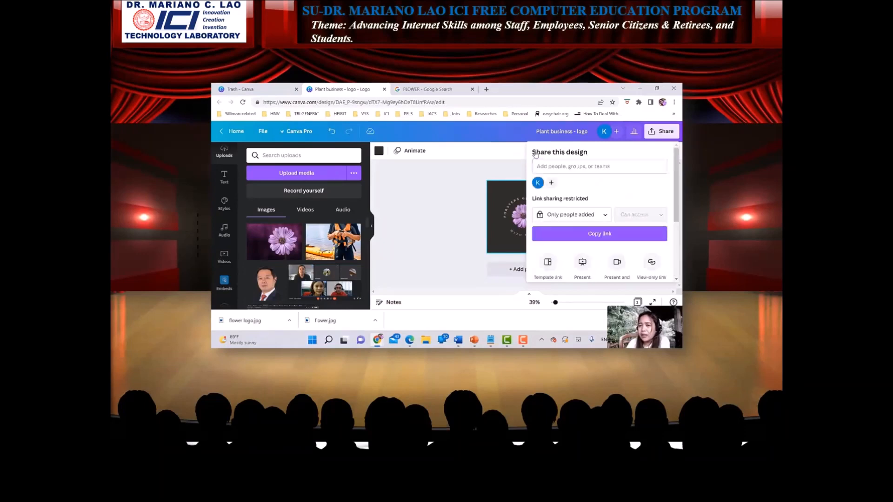
Set up the logo's download as a PNG with a transparent background
scroll(596, 237, down, 2)
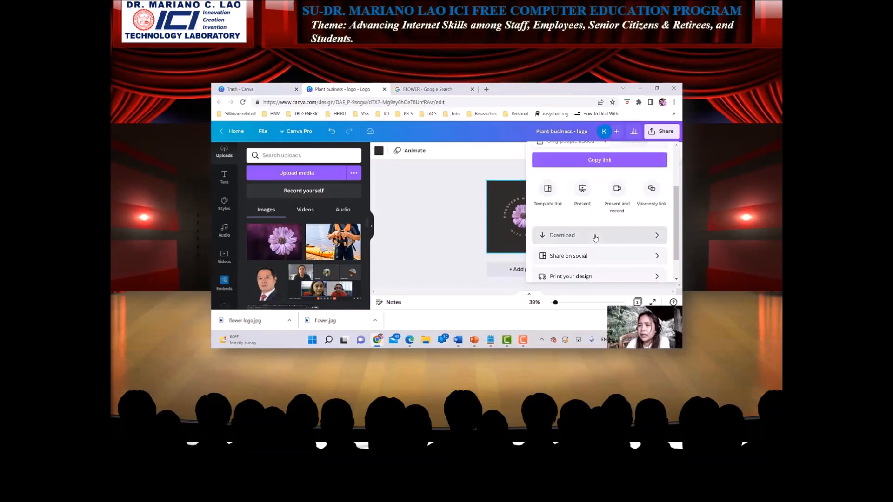
click(645, 240)
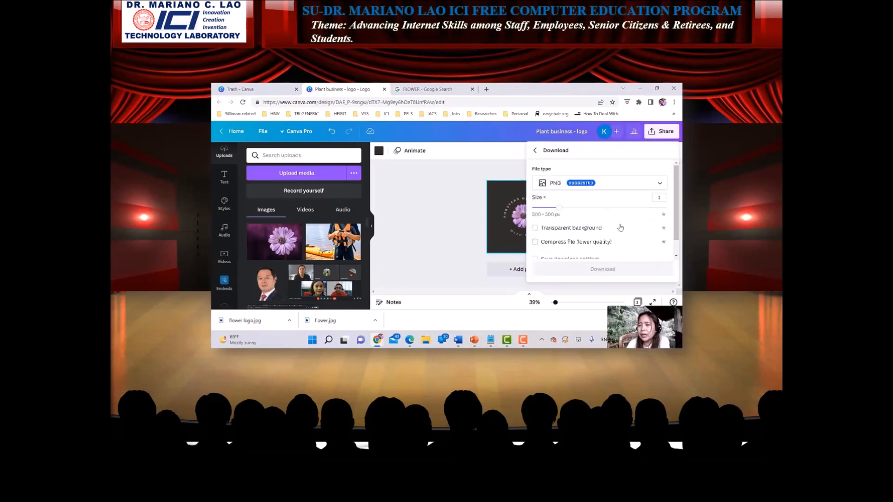
click(657, 185)
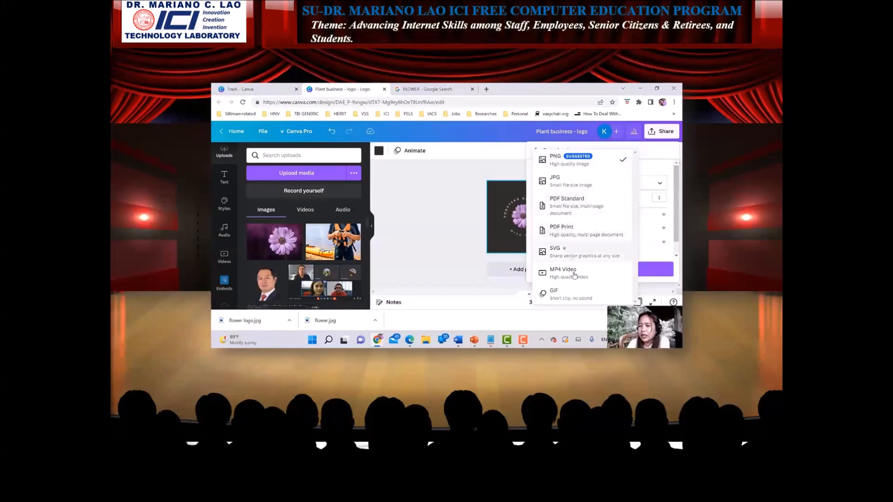
click(560, 168)
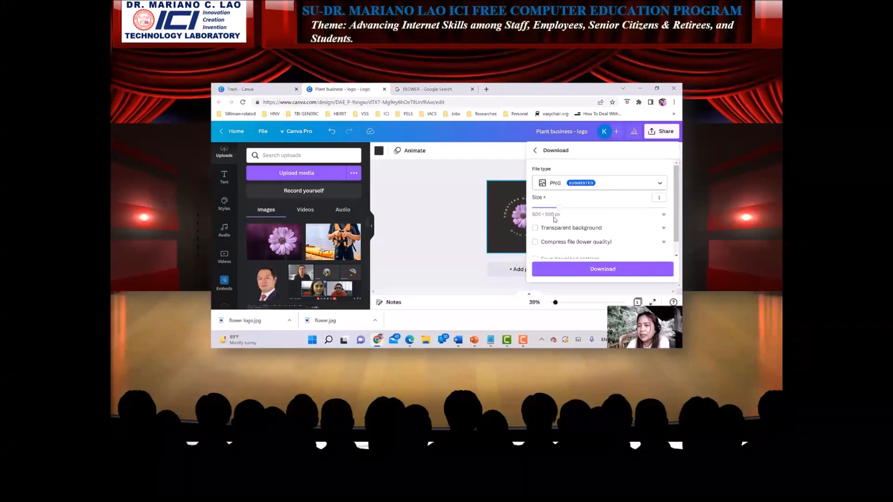
click(543, 233)
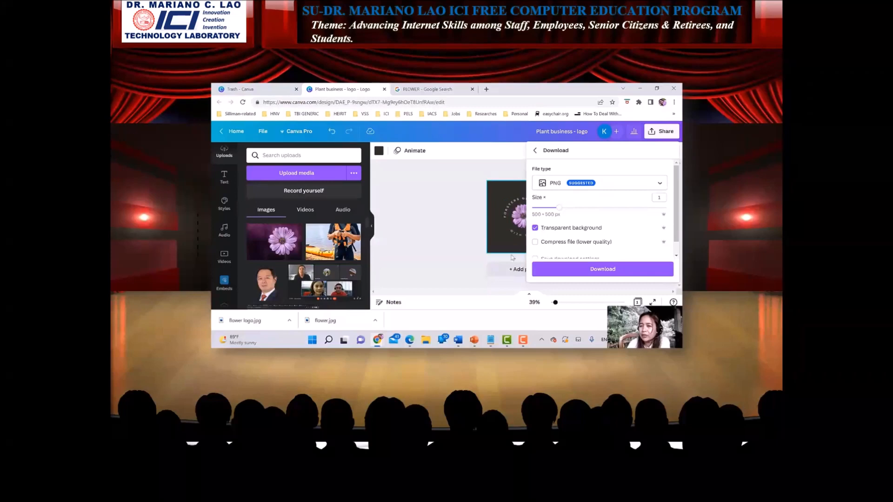
scroll(613, 232, down, 1)
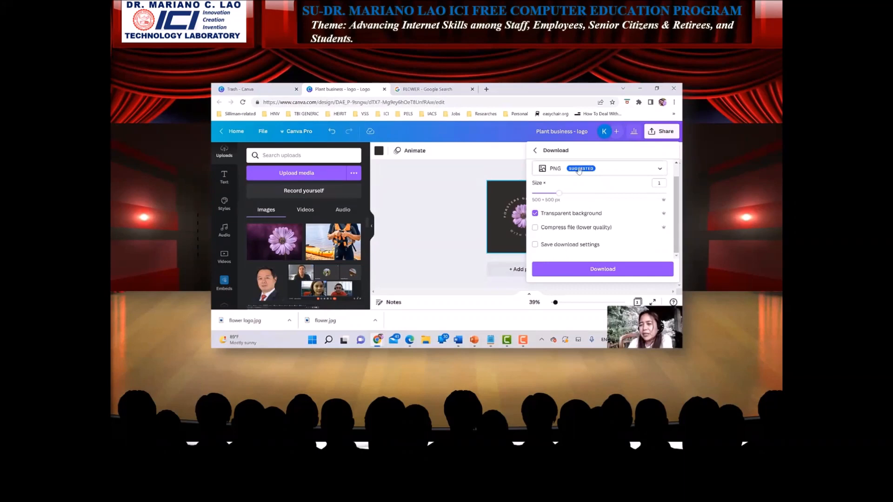
scroll(597, 227, up, 1)
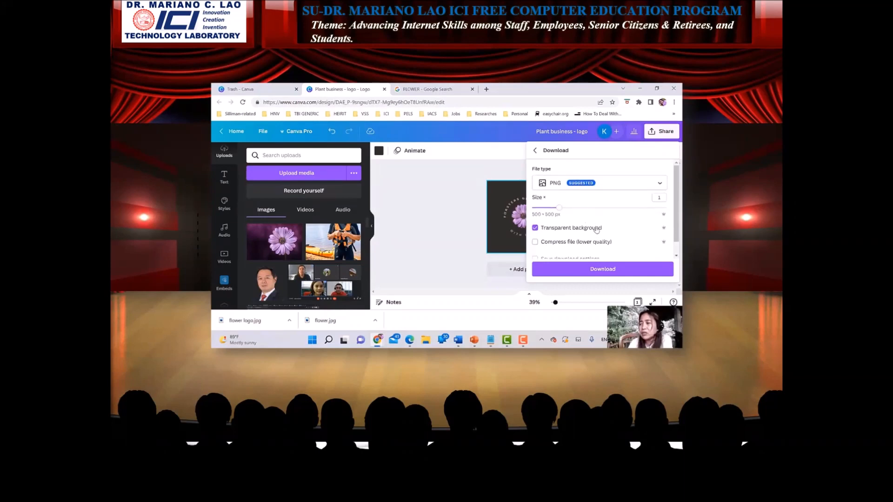
scroll(598, 227, down, 1)
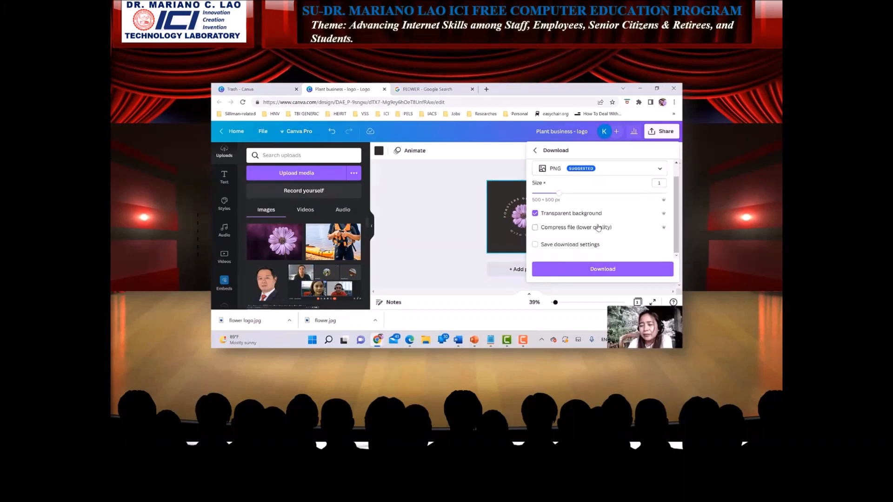
Download the logo to the Pictures folder as "Plant business - logo" and open the saved PNG
click(589, 272)
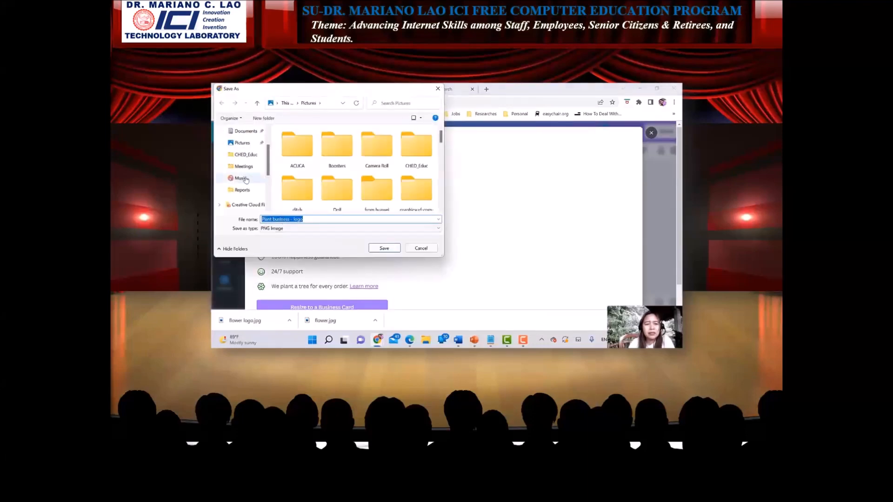
click(249, 144)
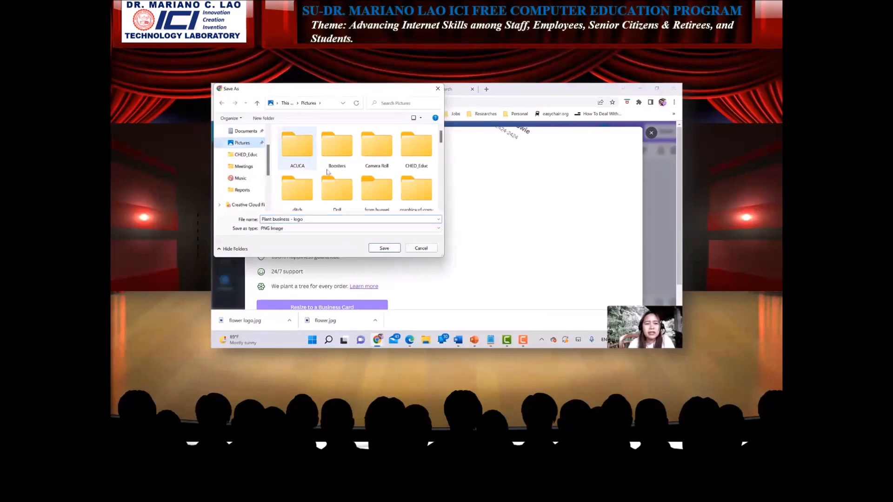
click(384, 249)
click(268, 321)
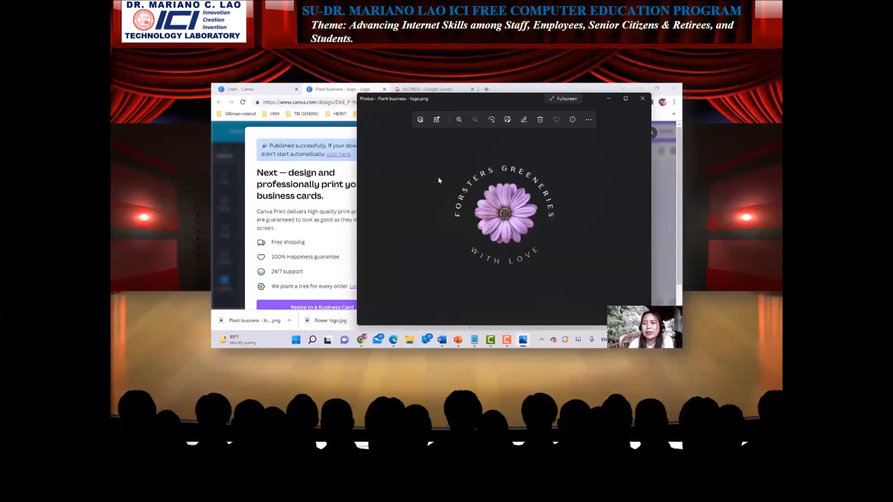
click(512, 339)
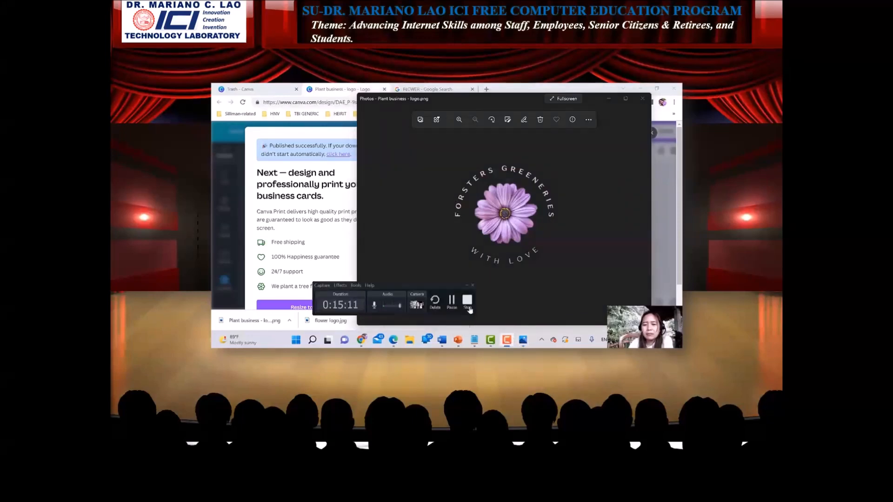
click(467, 302)
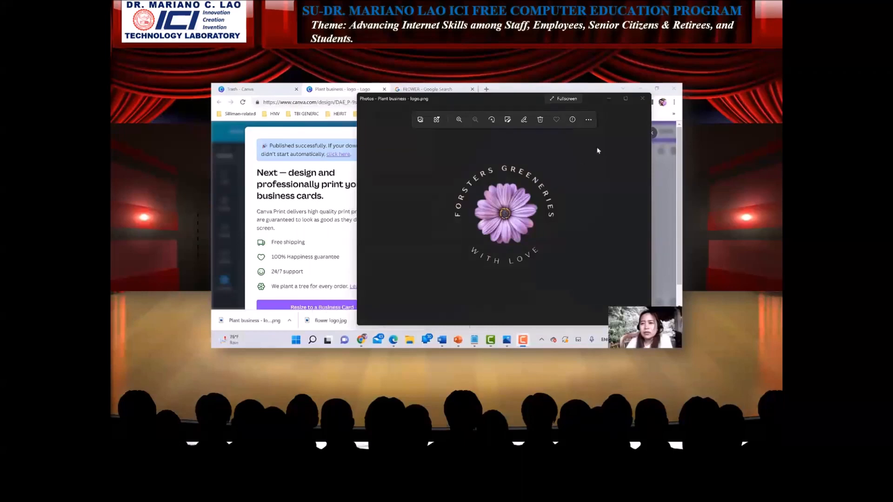
Close the saved logo's preview and the "Plant business - logo" design, returning to the Canva home page
click(640, 101)
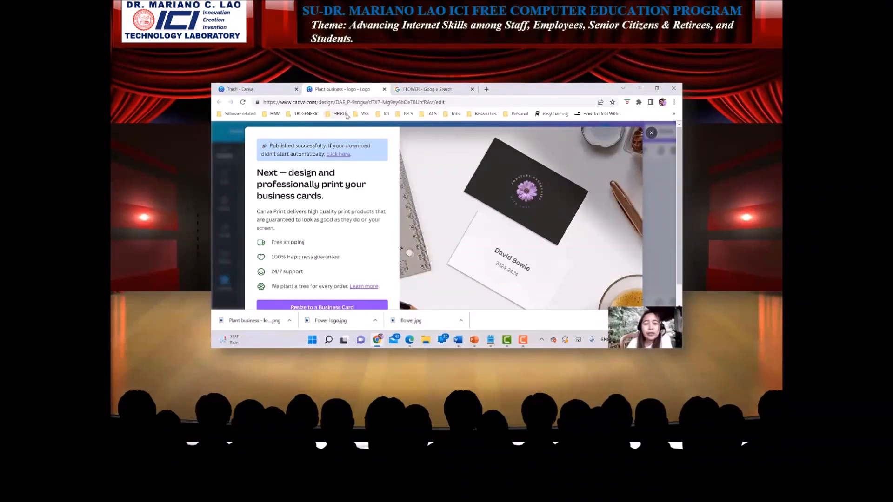
click(384, 89)
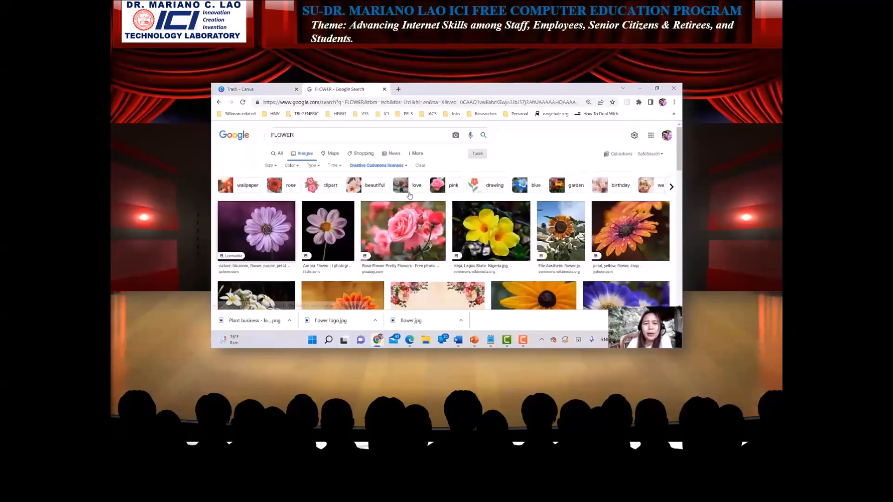
click(276, 89)
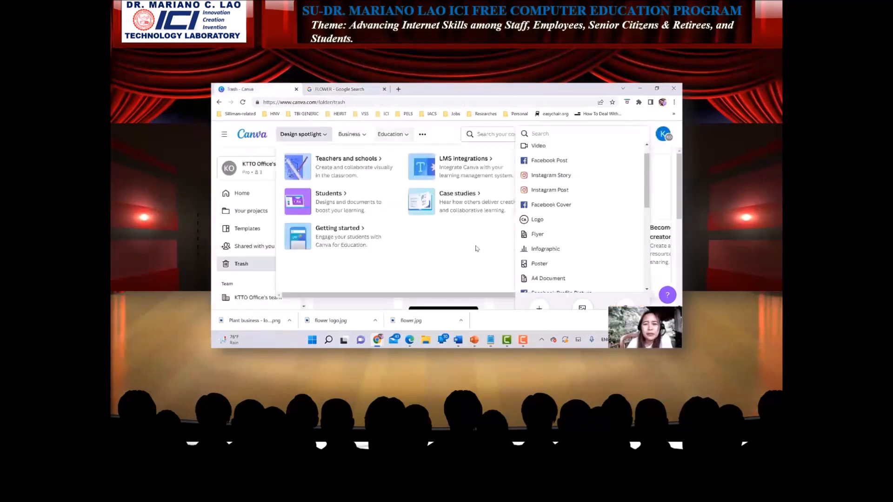
click(457, 275)
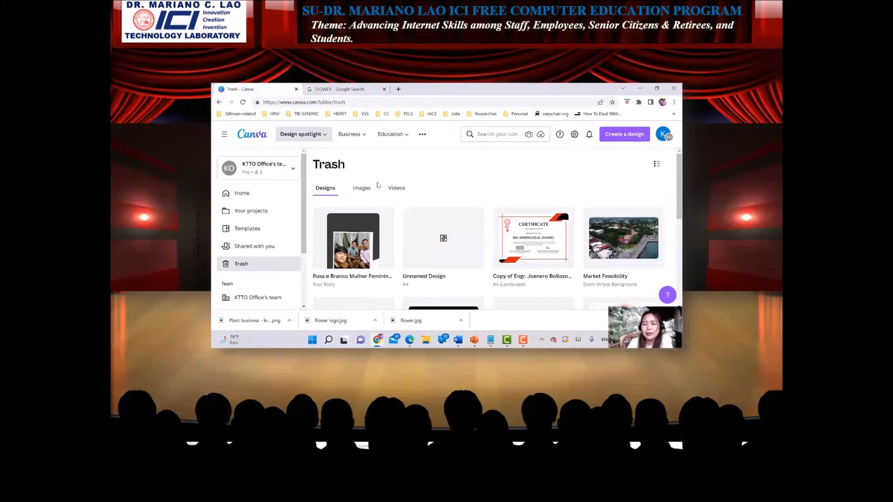
click(263, 198)
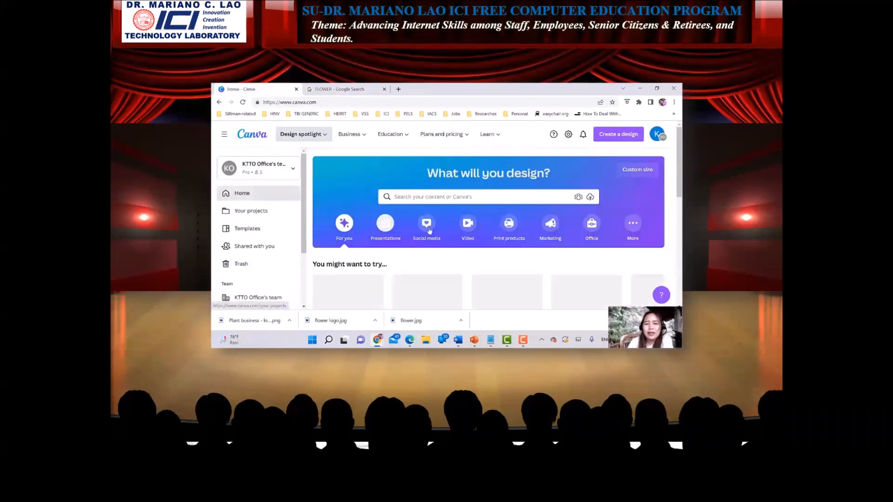
scroll(462, 265, down, 1)
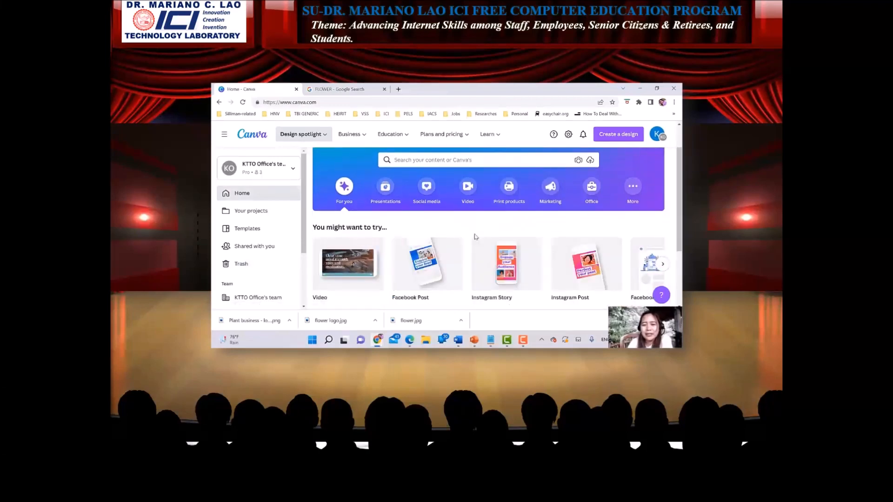
Look over the Canva home page's suggested formats, recent designs, and team and tool links
scroll(475, 236, down, 2)
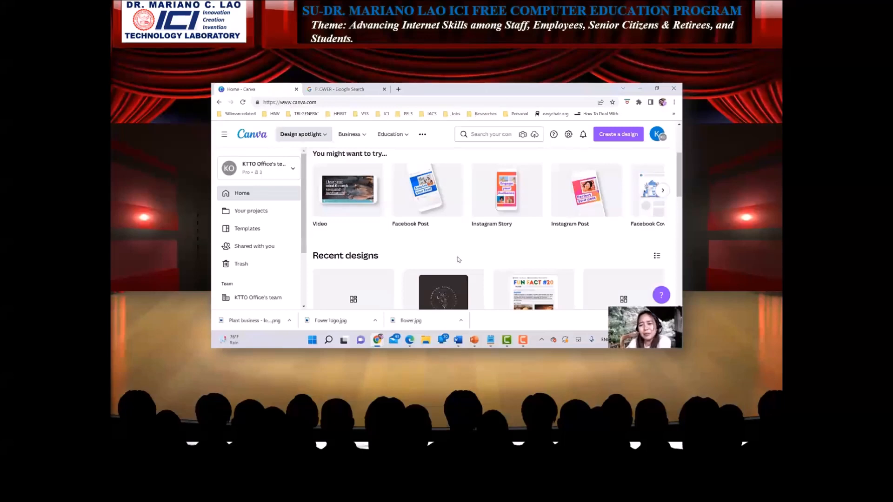
scroll(459, 259, down, 1)
scroll(459, 259, down, 3)
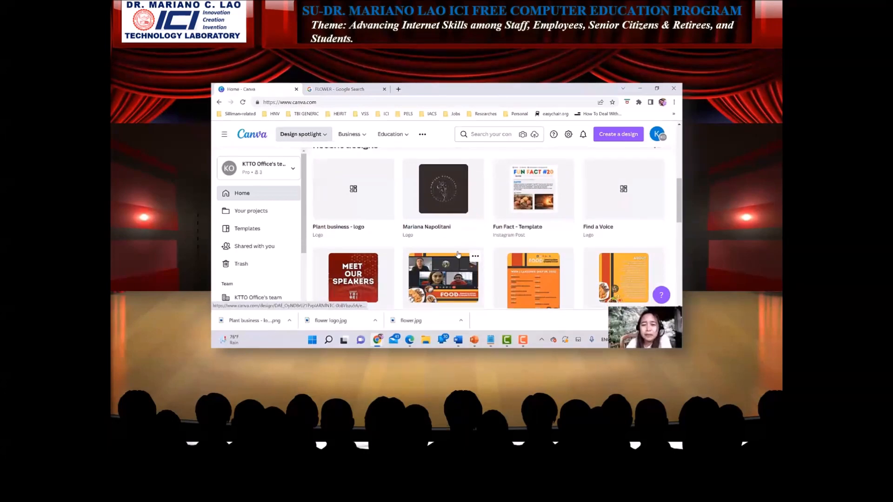
scroll(458, 254, up, 5)
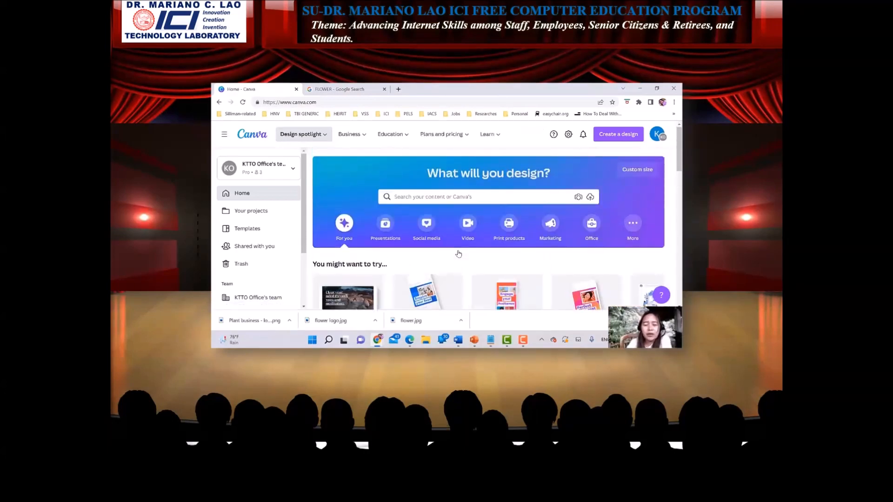
scroll(458, 253, down, 2)
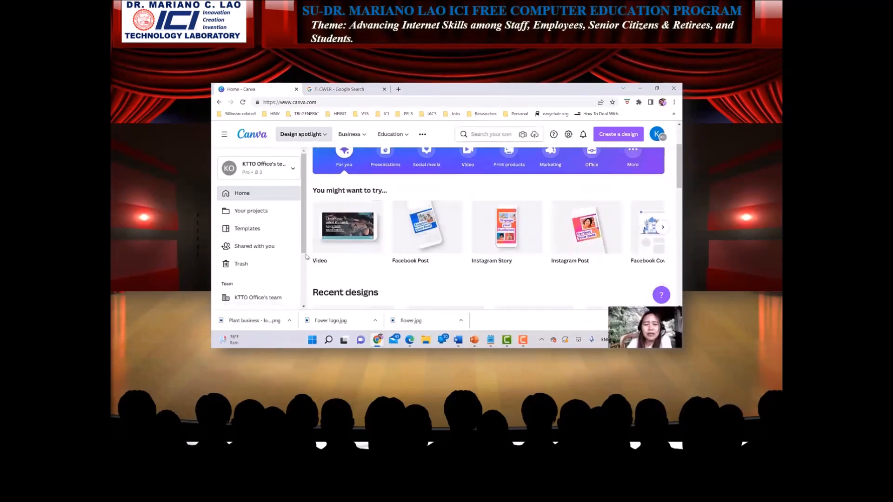
scroll(279, 219, down, 2)
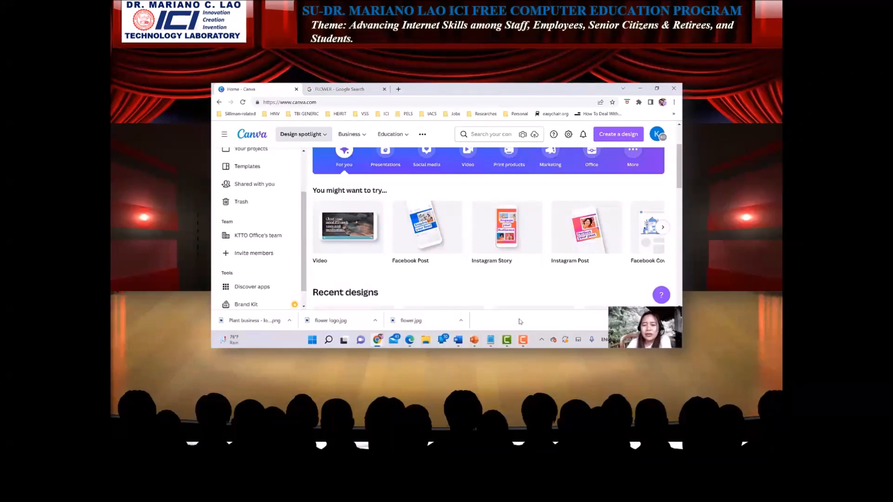
mouse_move(523, 341)
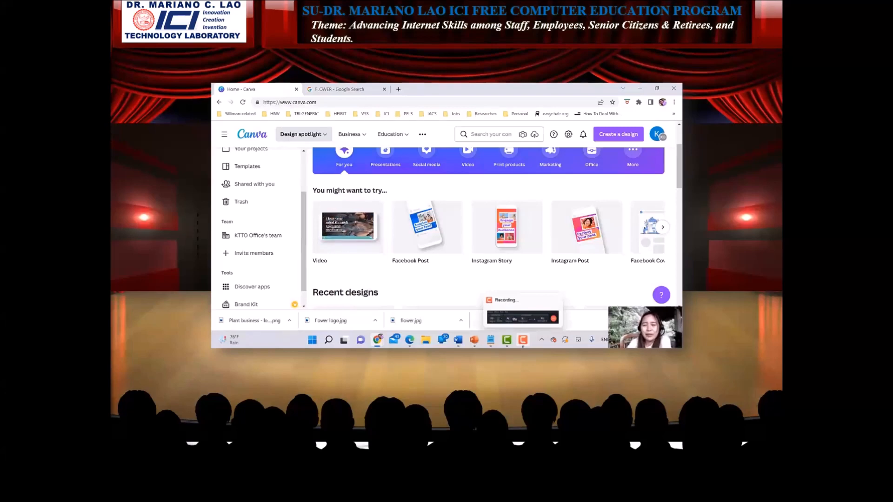
click(523, 345)
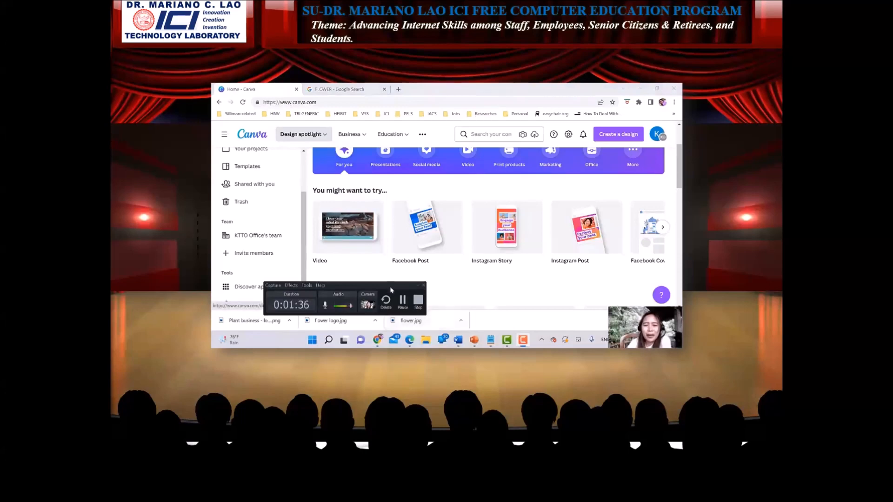
drag(394, 285, 449, 253)
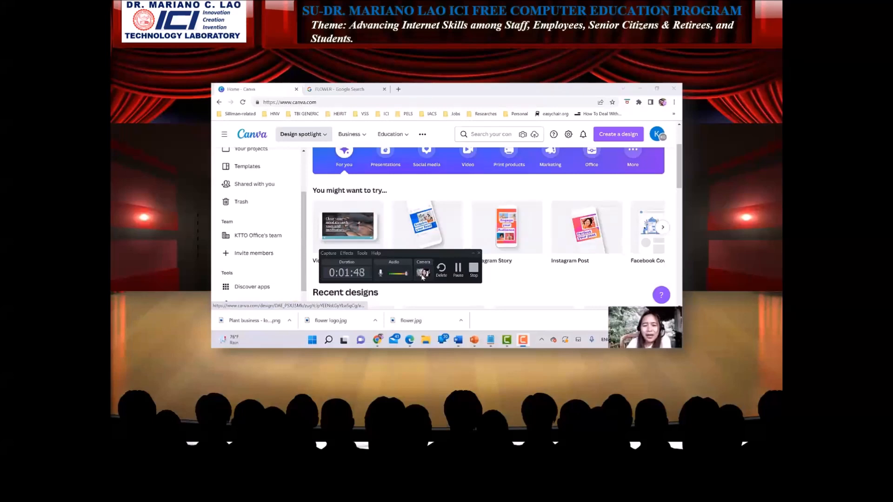
drag(429, 256, 441, 221)
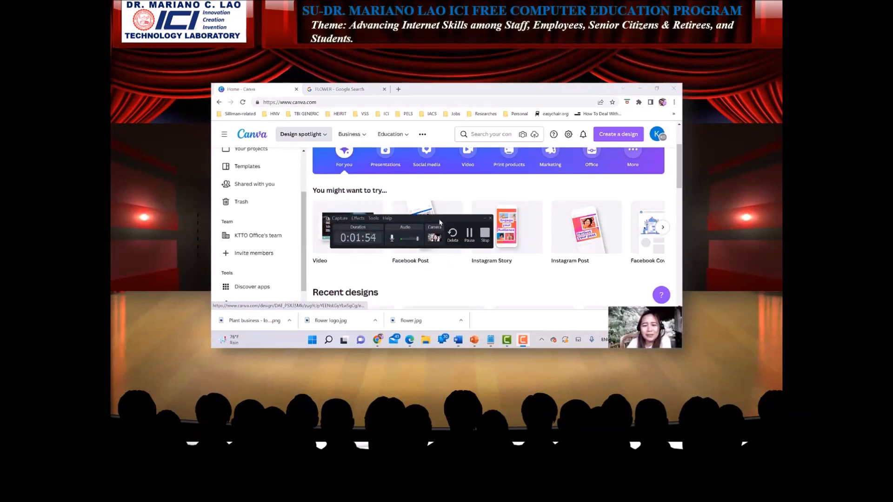
drag(440, 221, 441, 205)
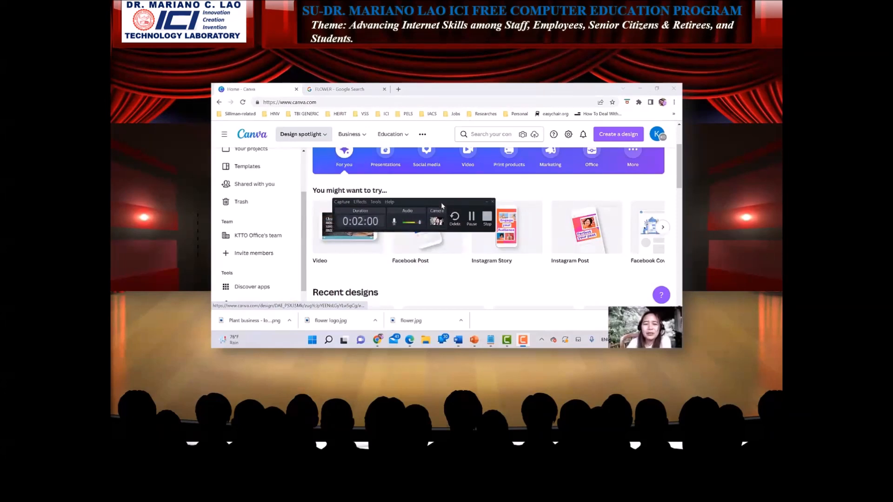
drag(441, 203, 435, 197)
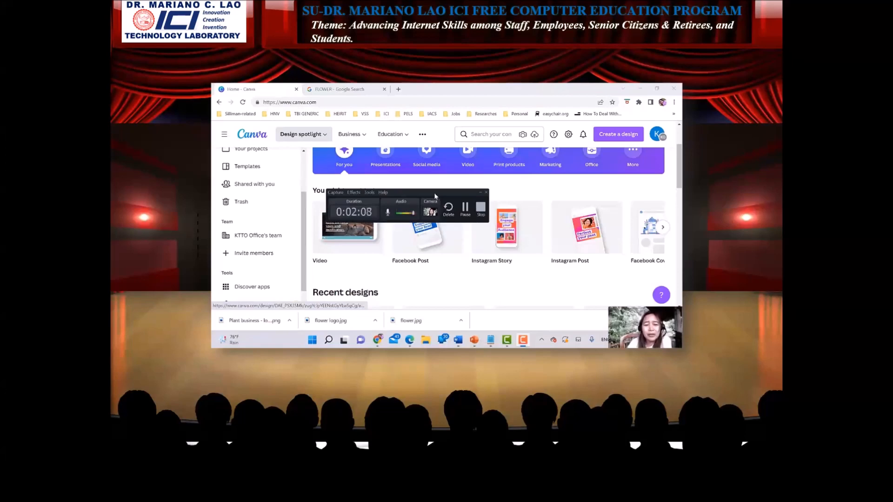
drag(435, 196, 434, 212)
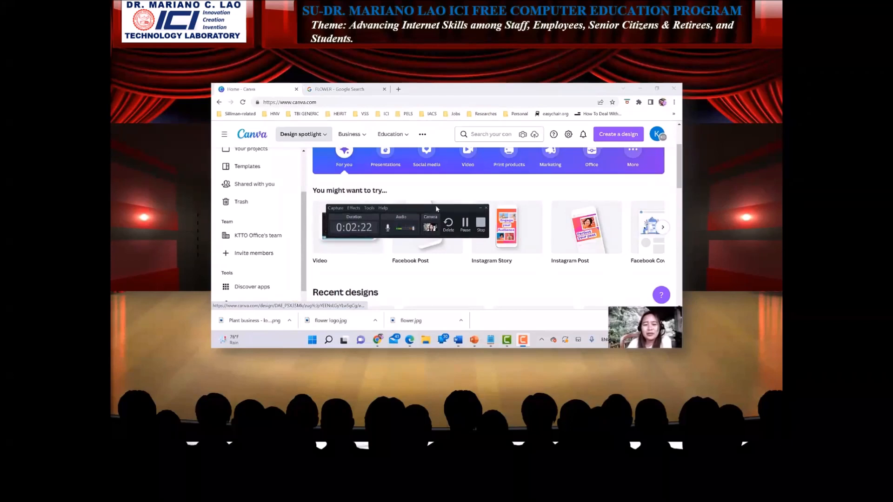
drag(435, 210, 446, 201)
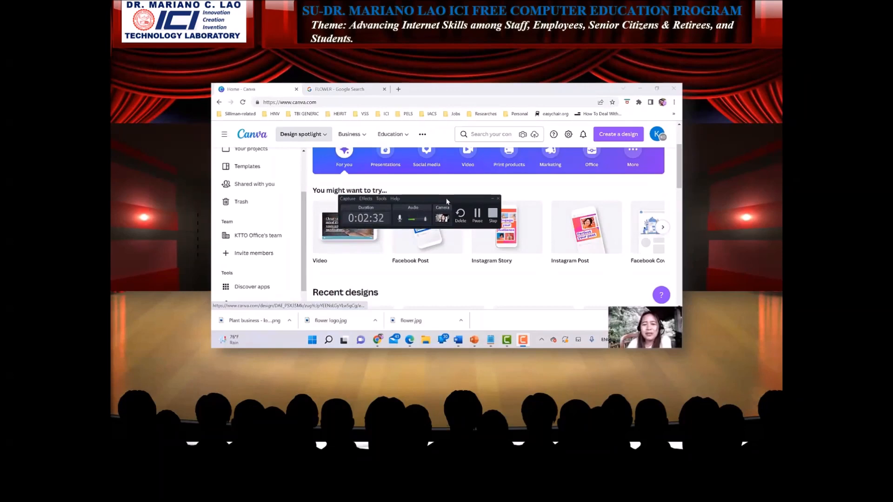
drag(447, 201, 449, 201)
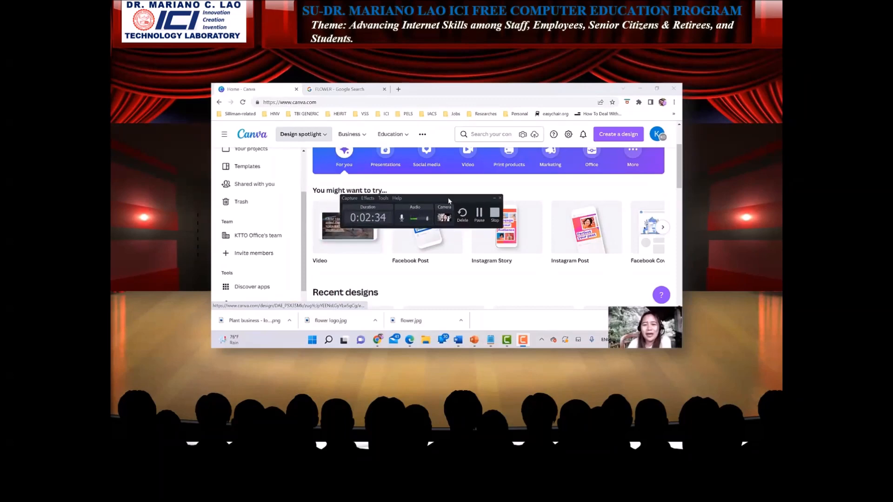